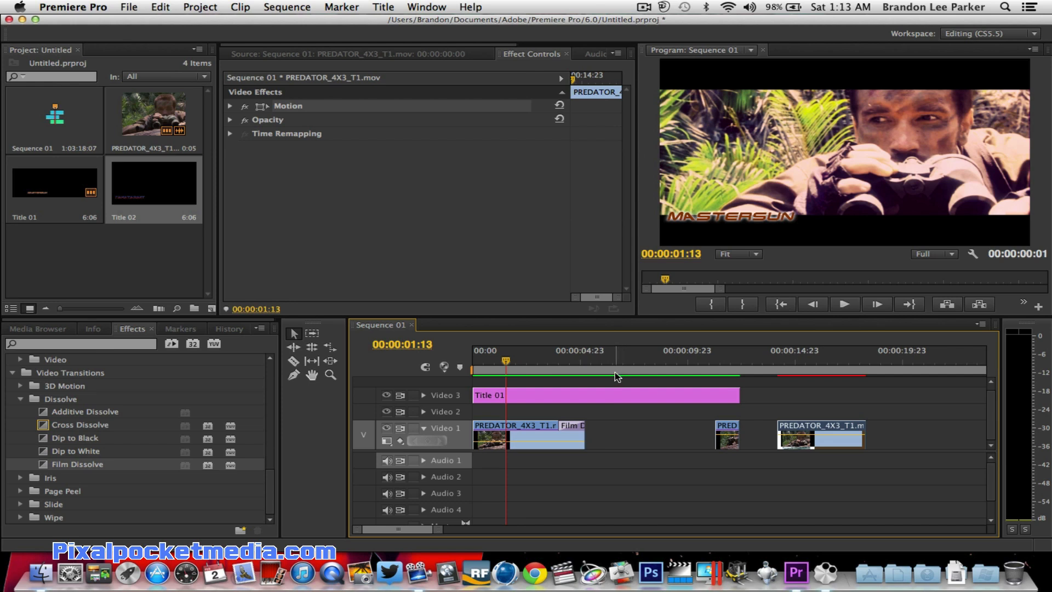
# Compare the finished Mastersun-titled clip at the start of the sequence with the unedited clip around 15 to 16 seconds
pyautogui.click(538, 370)
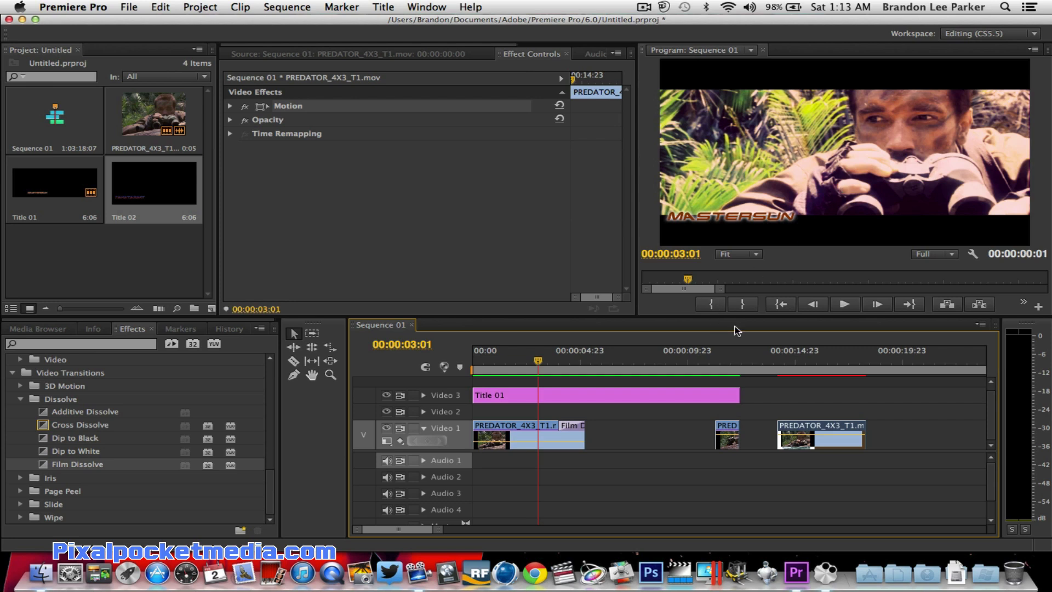
pyautogui.click(805, 364)
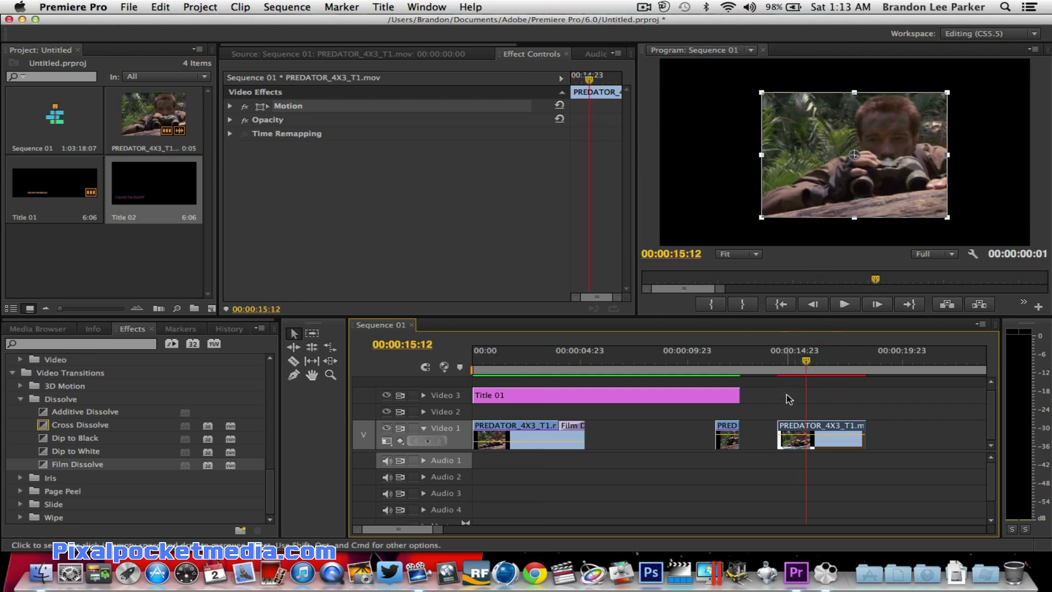
pyautogui.click(509, 367)
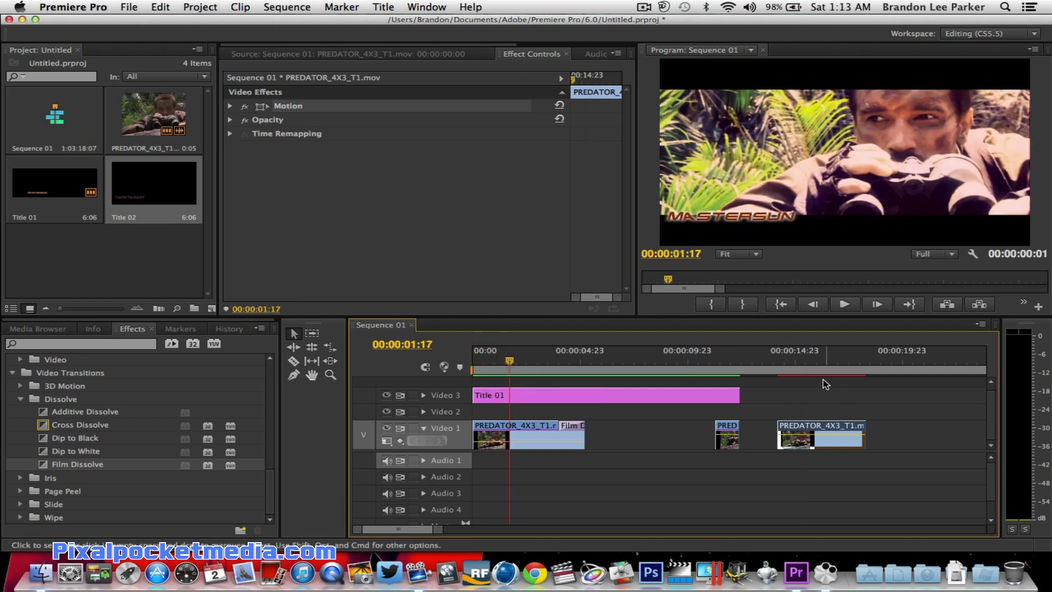
pyautogui.click(813, 363)
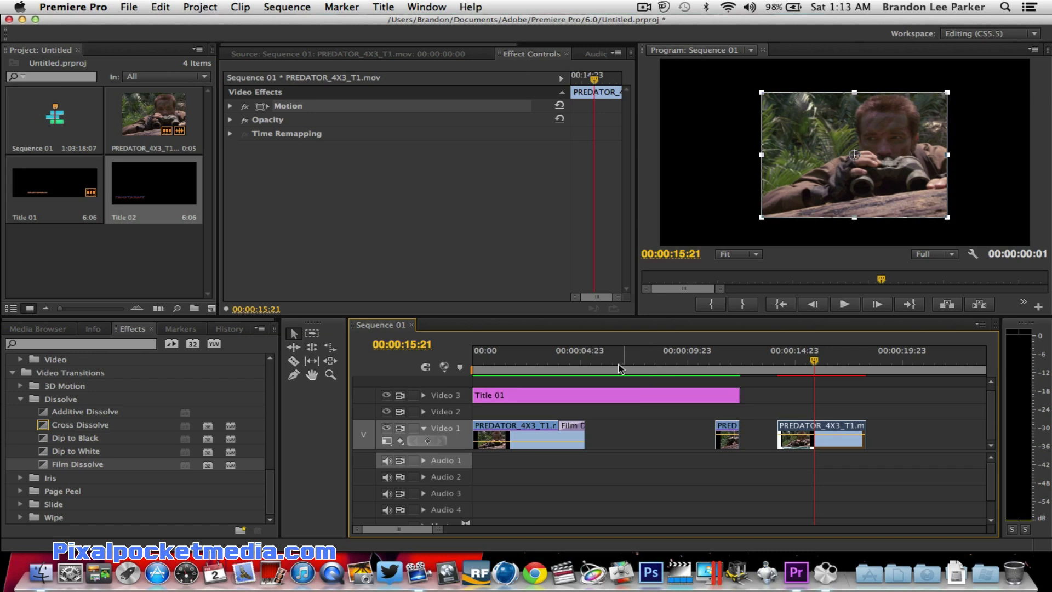
pyautogui.click(518, 360)
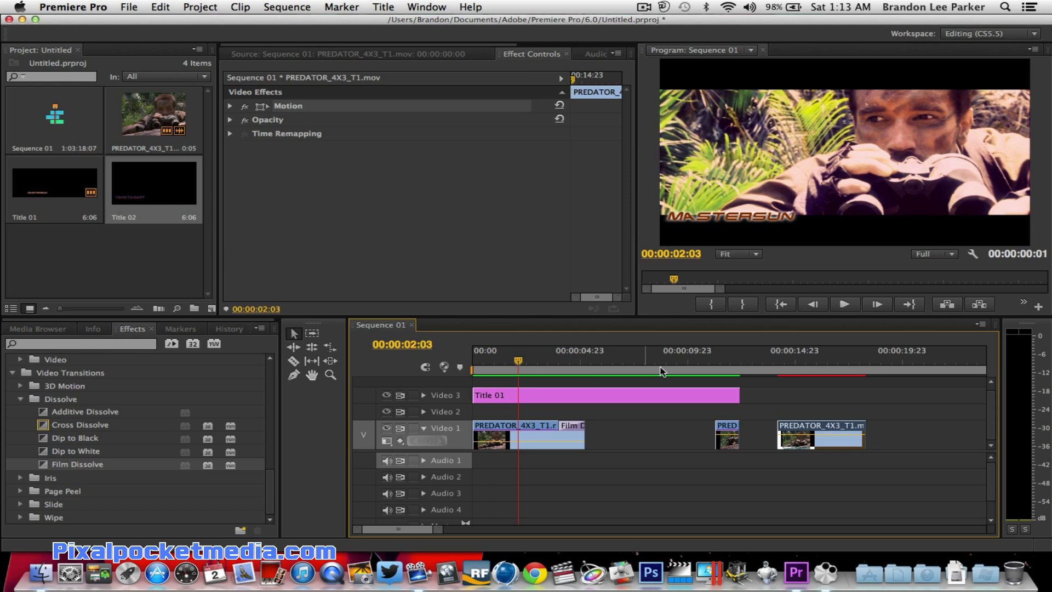
pyautogui.click(818, 363)
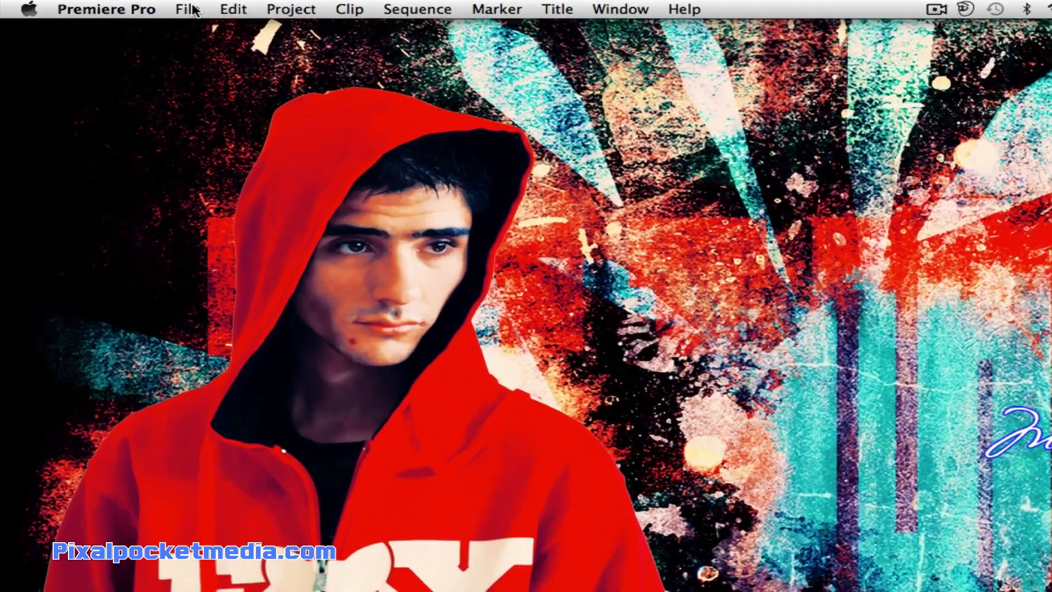
# Start a new project and save the changes to Untitled.prproj
pyautogui.click(134, 7)
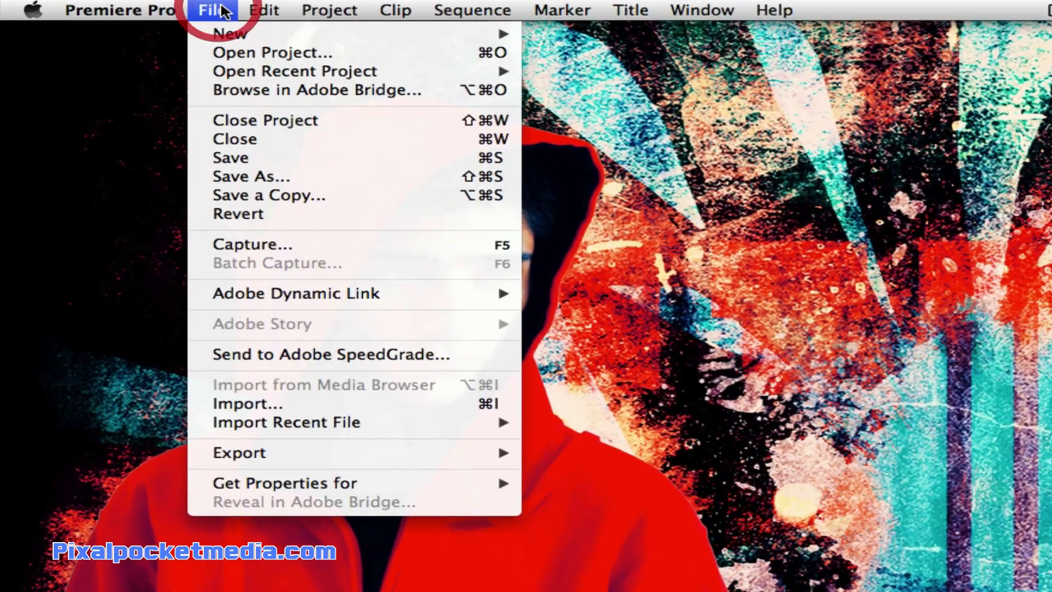
pyautogui.moveTo(392, 36)
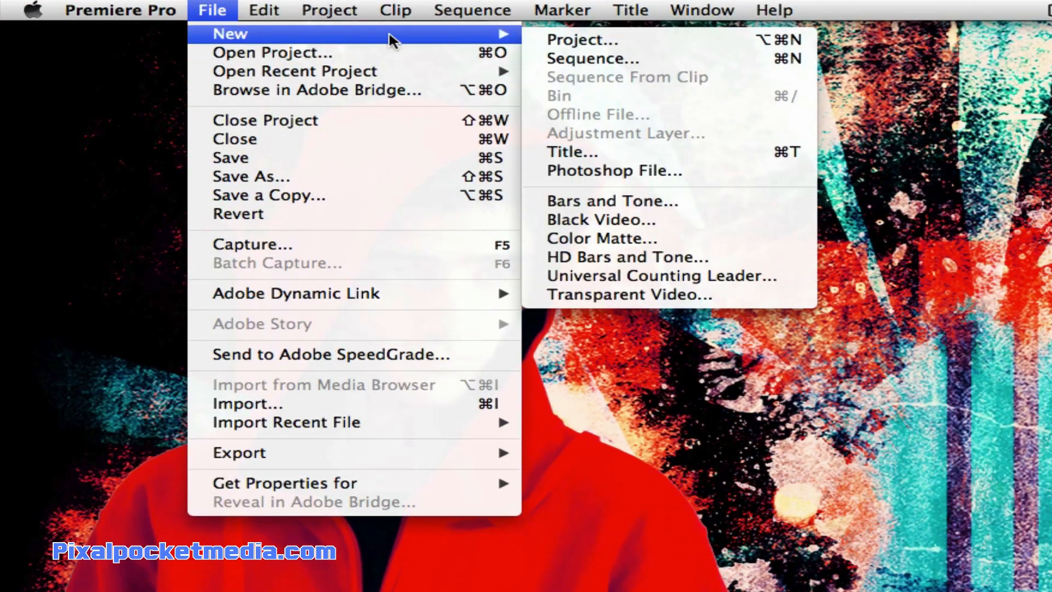
pyautogui.click(583, 39)
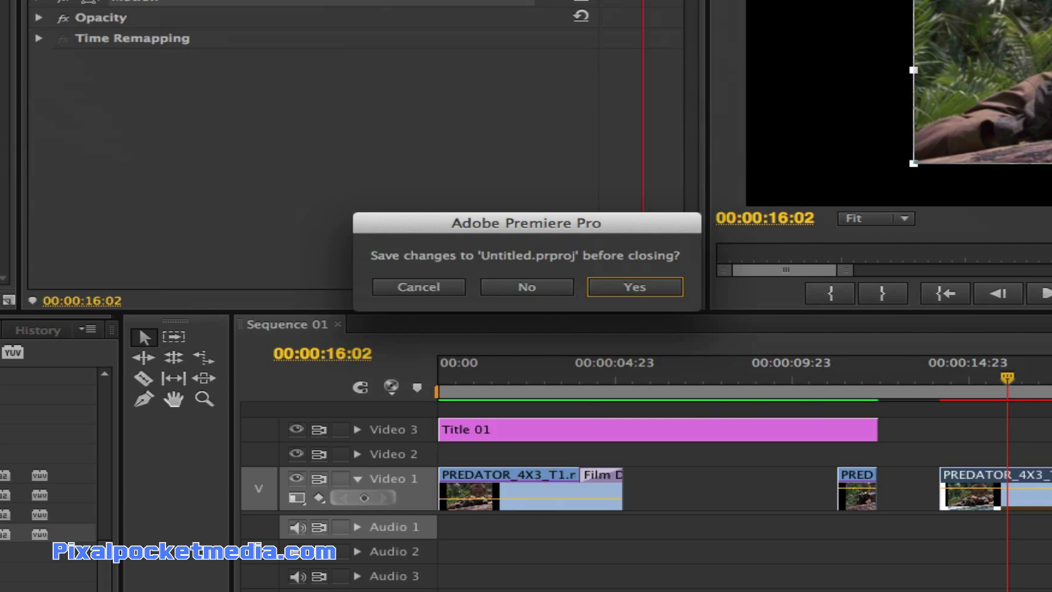
pyautogui.click(657, 290)
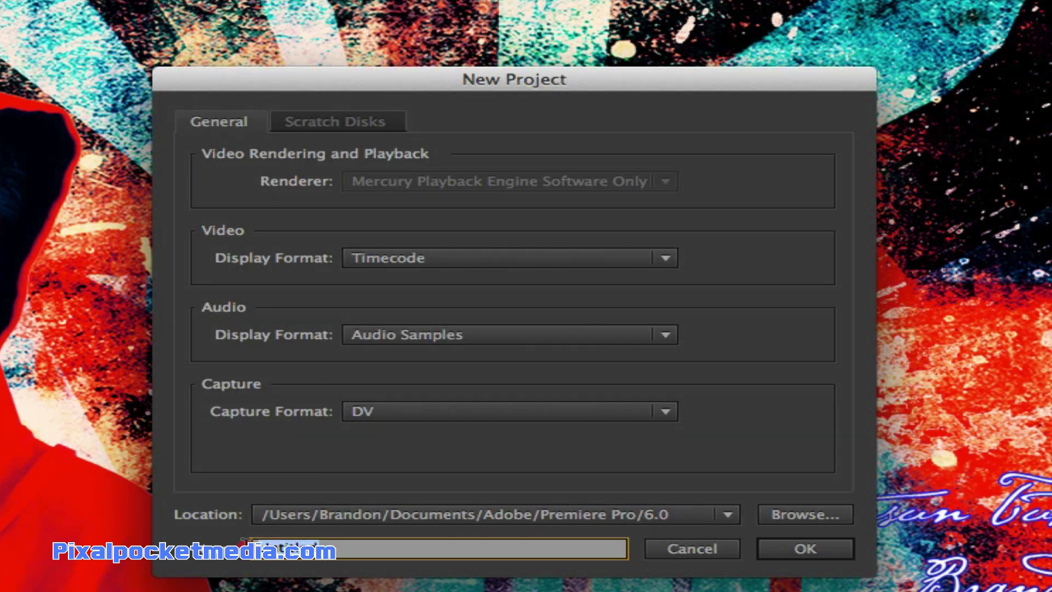
# Name the new project example, leave its capture format on DV, and create it
pyautogui.press('BackSpace')
pyautogui.click(373, 410)
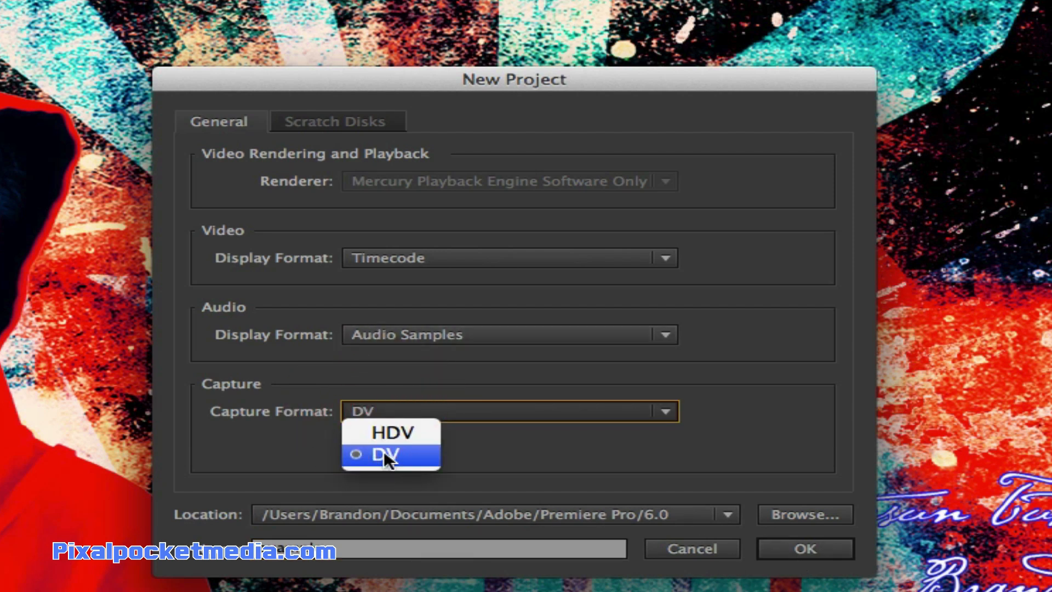
pyautogui.click(396, 430)
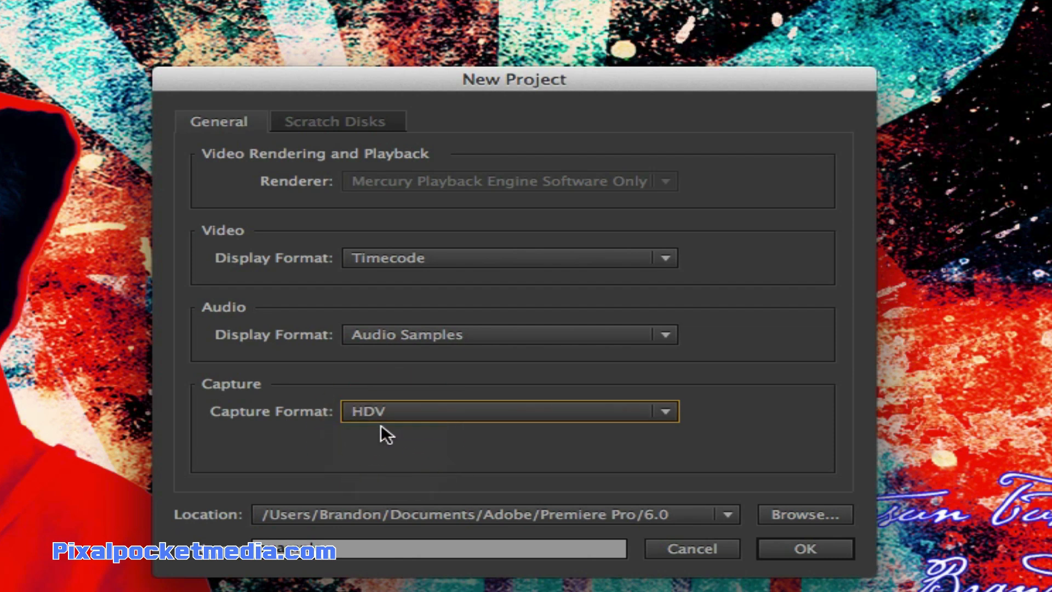
pyautogui.click(386, 420)
pyautogui.click(390, 453)
pyautogui.click(806, 550)
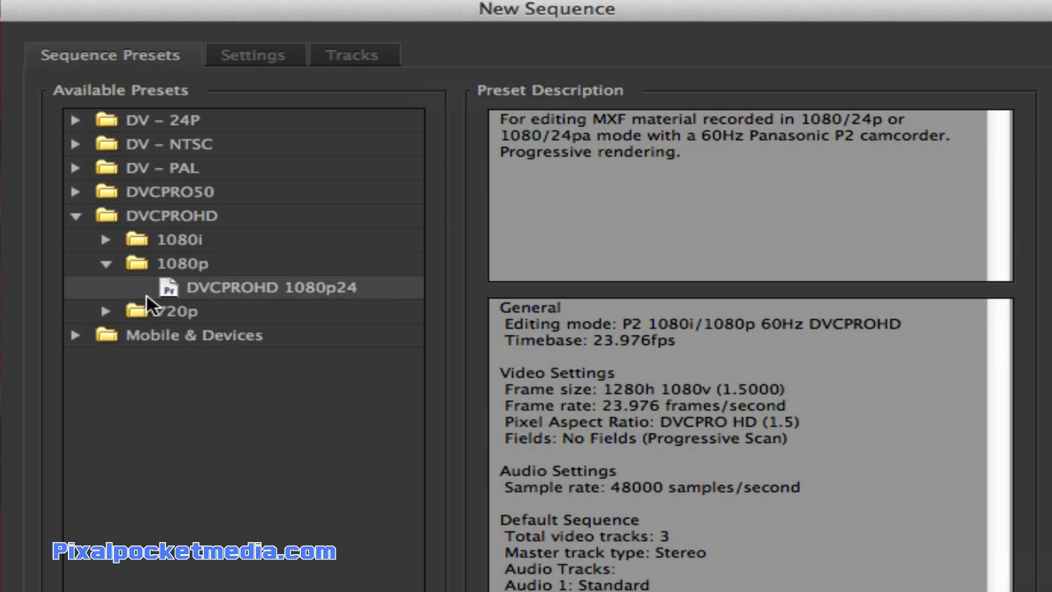
# Pick the DVCPROHD 1080p24 preset, check the sequence settings and tracks, and create Sequence 01
pyautogui.click(193, 252)
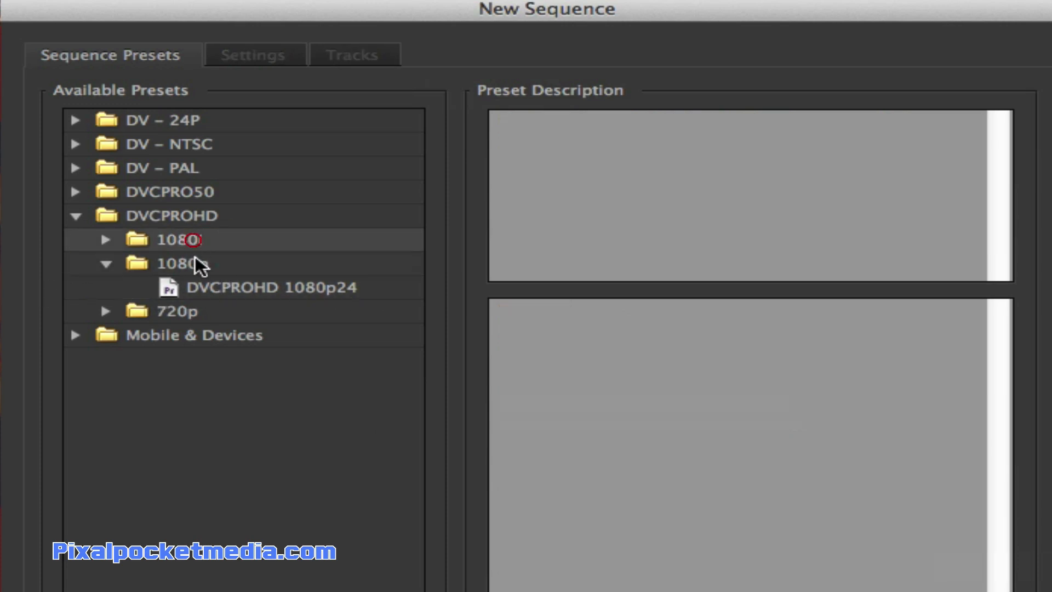
pyautogui.click(201, 282)
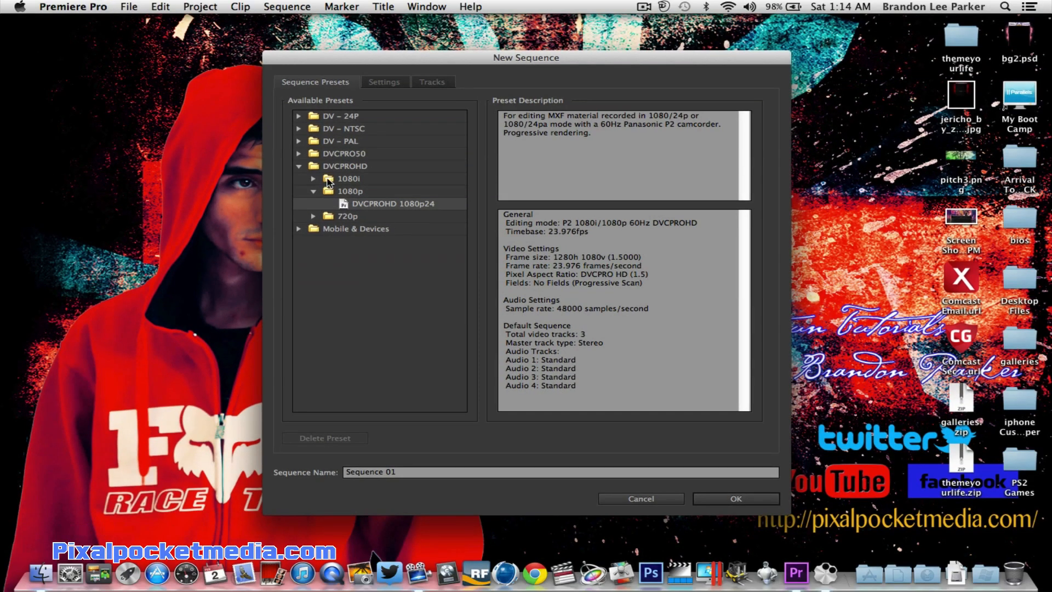
pyautogui.click(383, 83)
pyautogui.click(433, 82)
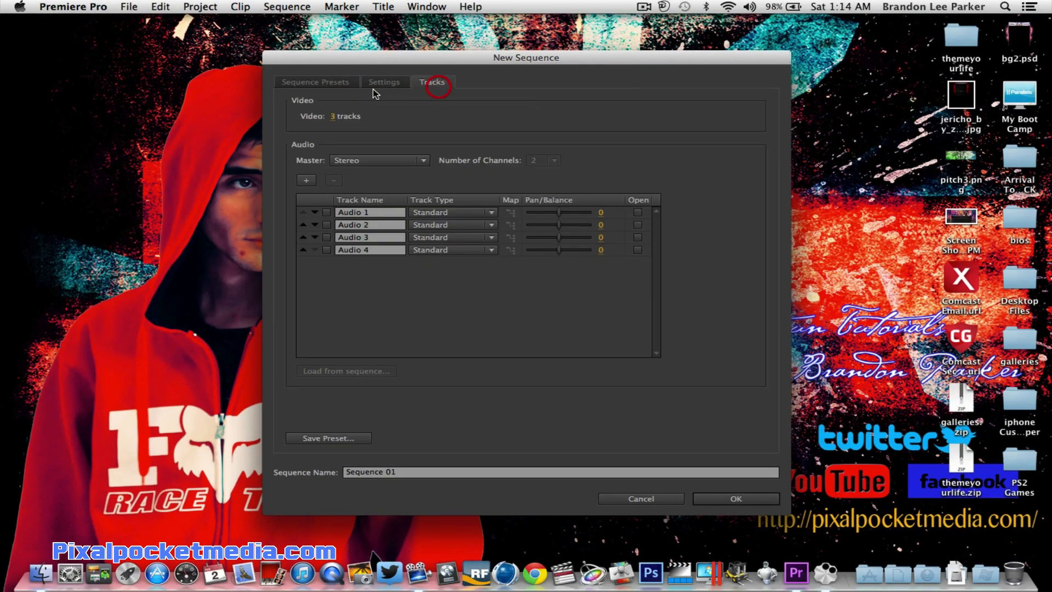
pyautogui.click(315, 82)
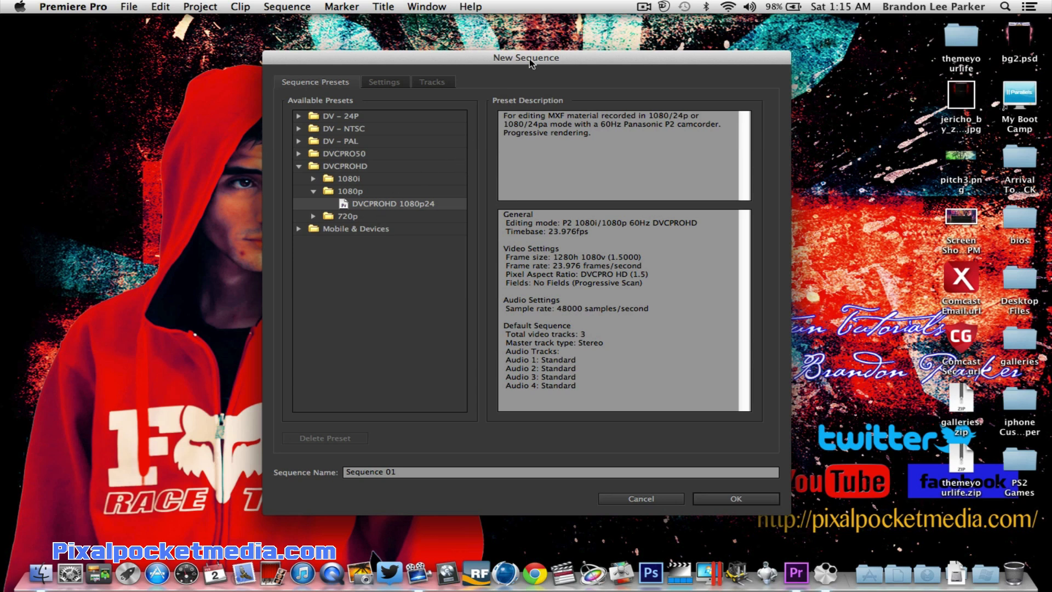
pyautogui.moveTo(543, 62); pyautogui.dragTo(613, 81)
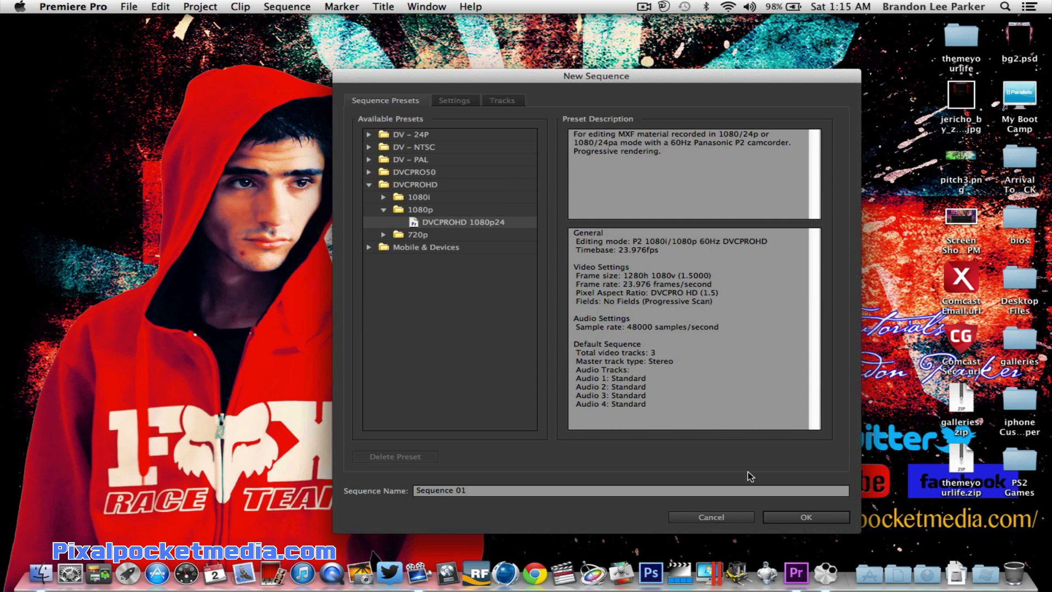
pyautogui.click(812, 517)
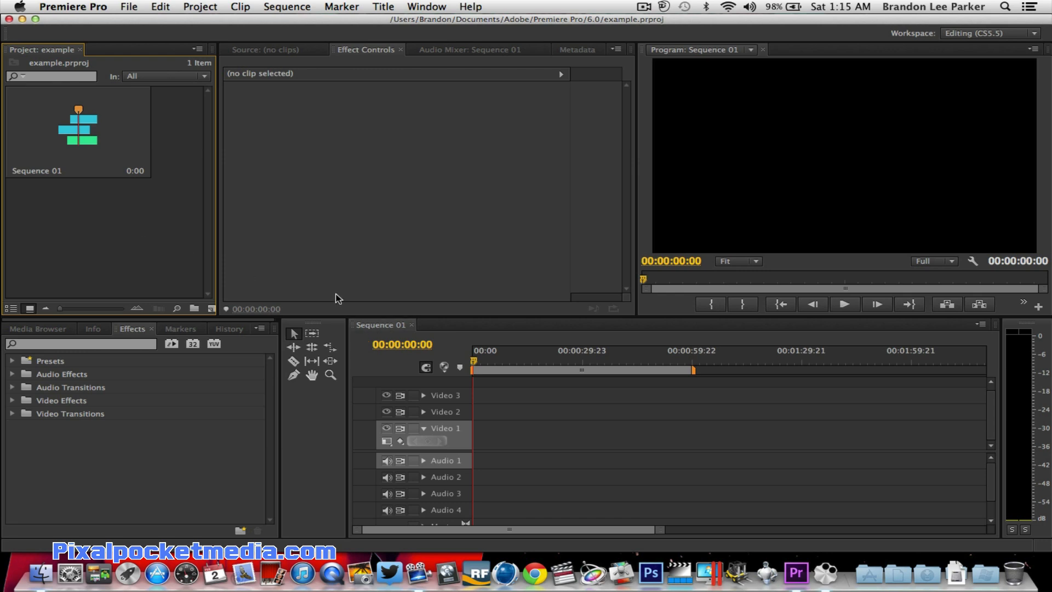
# Open the existing project Untitled.prproj
pyautogui.click(563, 361)
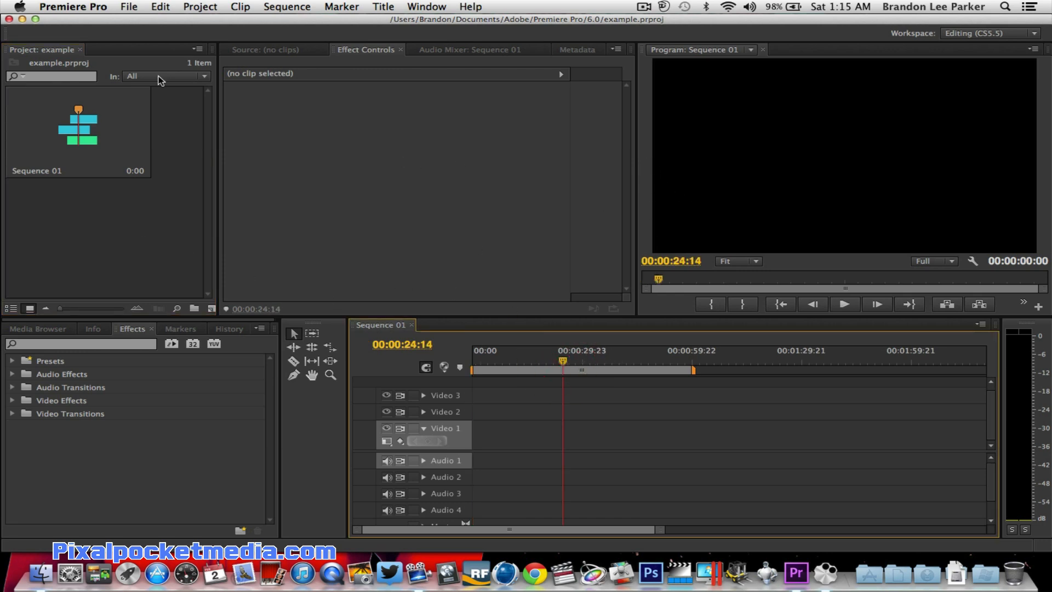
pyautogui.click(129, 7)
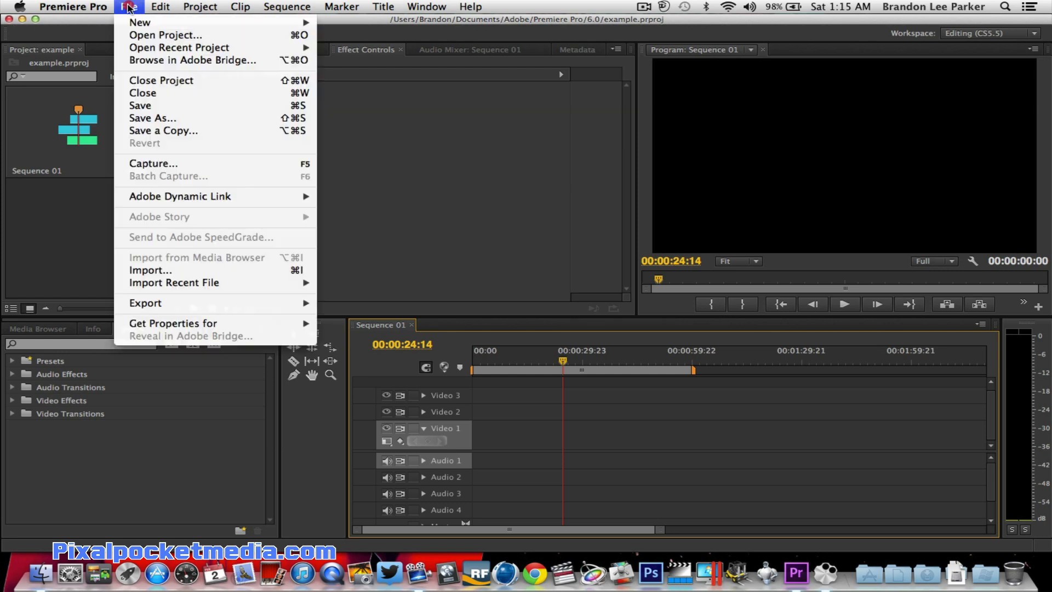
pyautogui.click(149, 33)
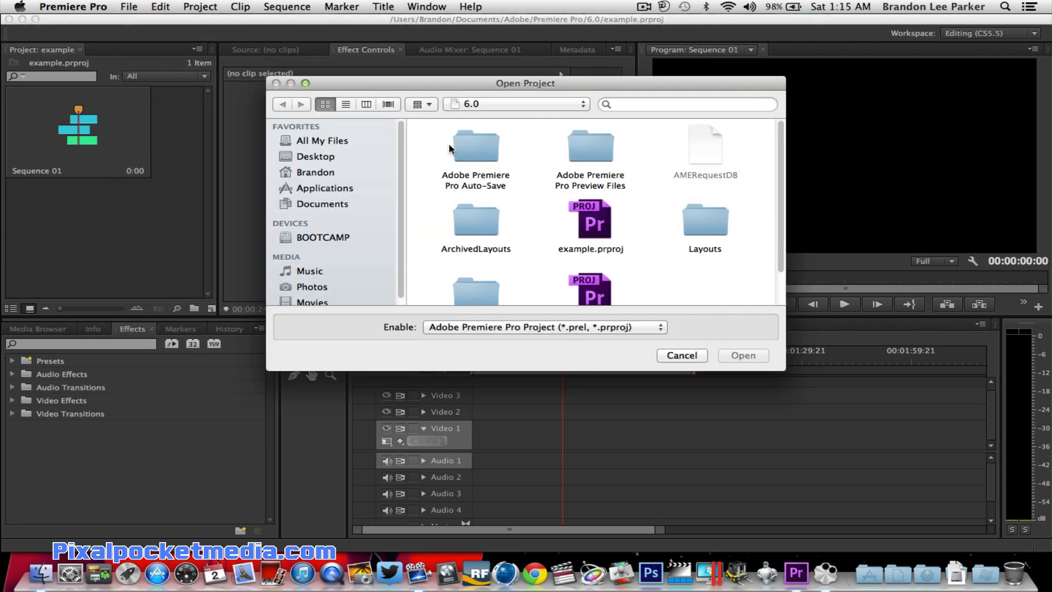
pyautogui.scroll(-2, 581, 203)
pyautogui.doubleClick(590, 232)
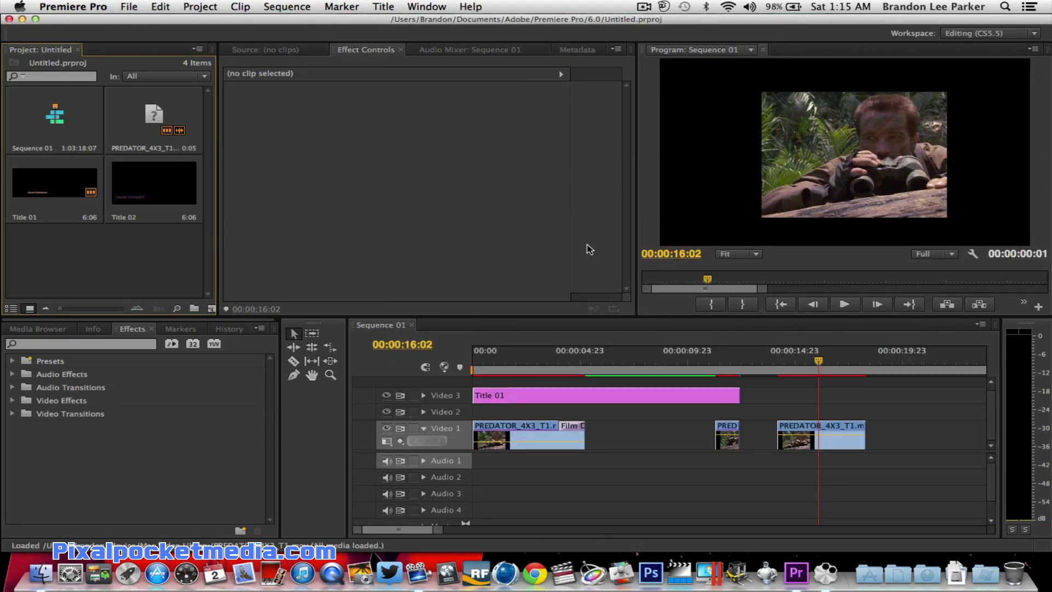
# Place the playhead at 00:00:17:00 and select the last PREDATOR clip so its transform handles show in the Program monitor
pyautogui.click(820, 426)
pyautogui.click(803, 198)
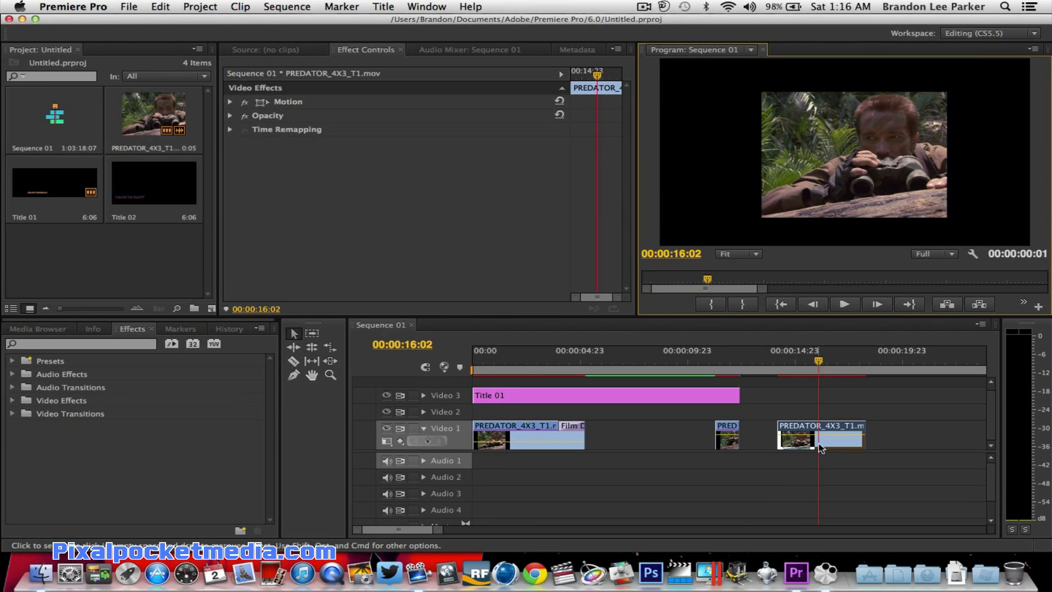
pyautogui.click(589, 433)
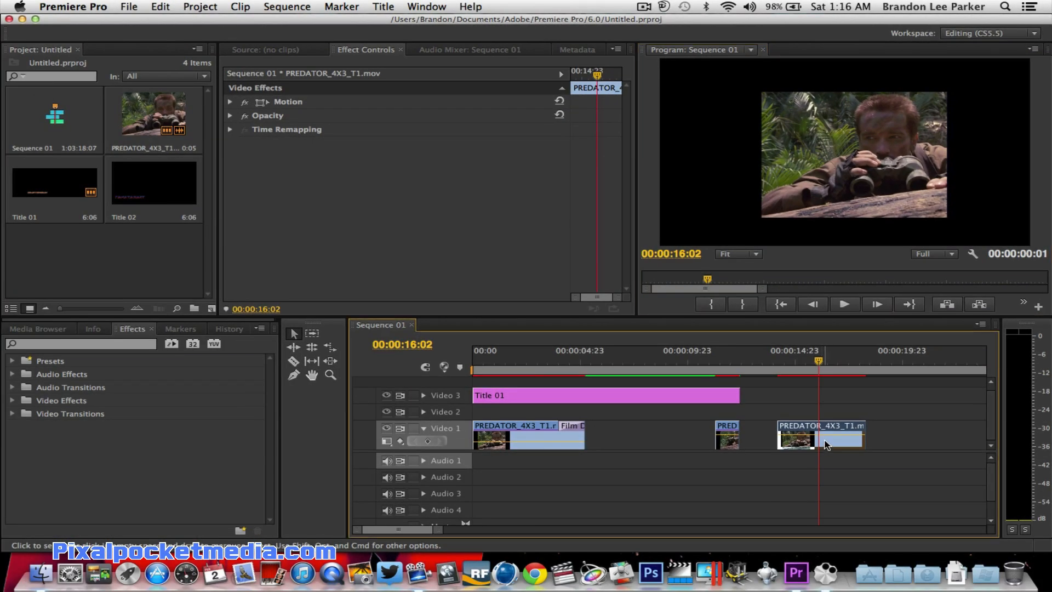
pyautogui.click(840, 438)
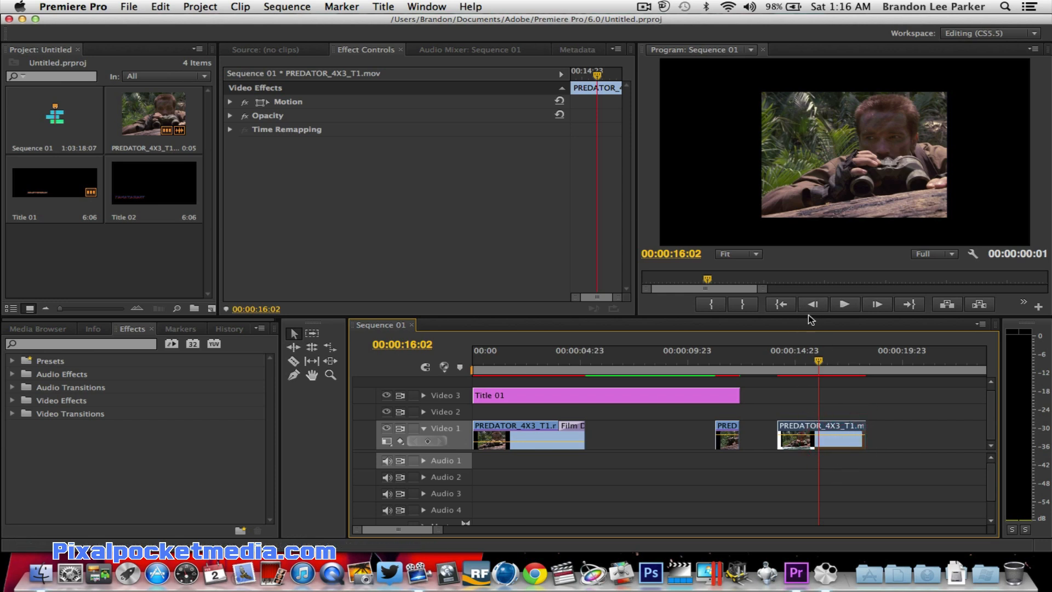
pyautogui.click(837, 361)
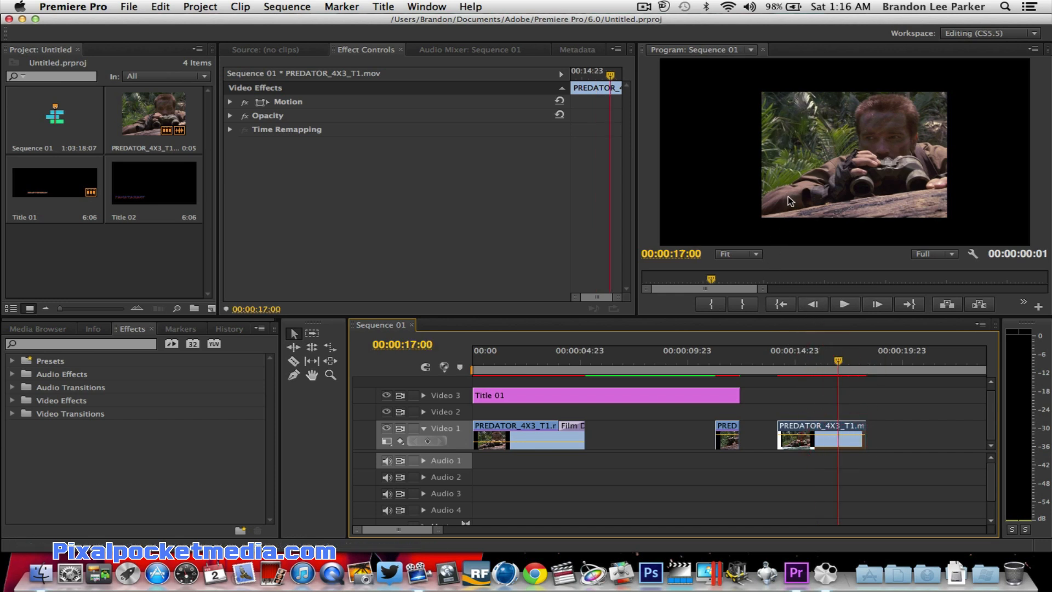
pyautogui.click(848, 168)
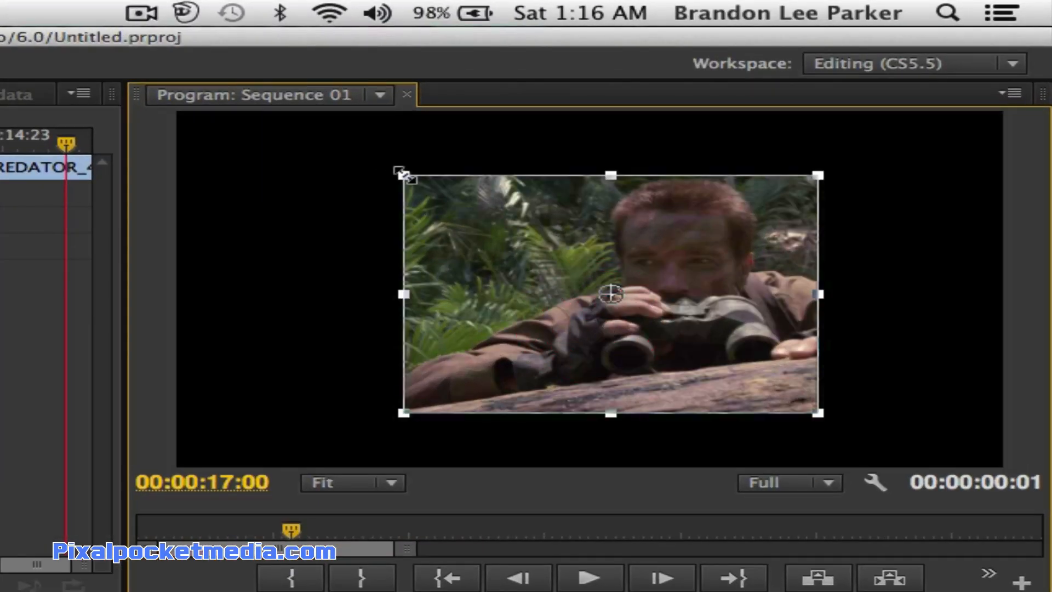
# Scale up and reposition the last PREDATOR clip in the Program monitor until it fills the frame from side to side
pyautogui.moveTo(416, 171); pyautogui.dragTo(160, 141)
pyautogui.moveTo(345, 293); pyautogui.dragTo(323, 286)
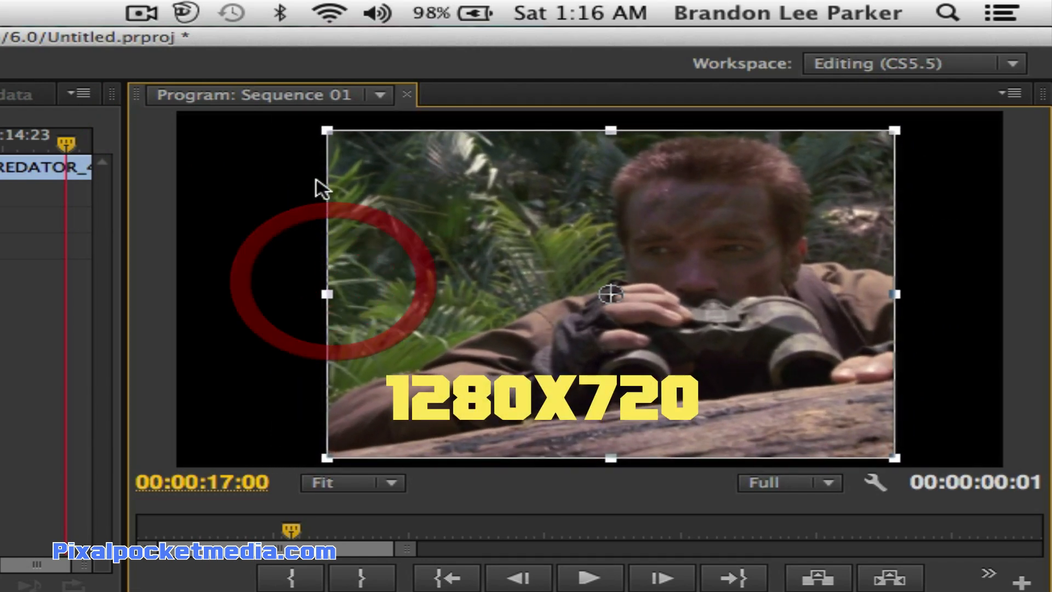
pyautogui.moveTo(333, 133); pyautogui.dragTo(252, 133)
pyautogui.moveTo(328, 131); pyautogui.dragTo(236, 129)
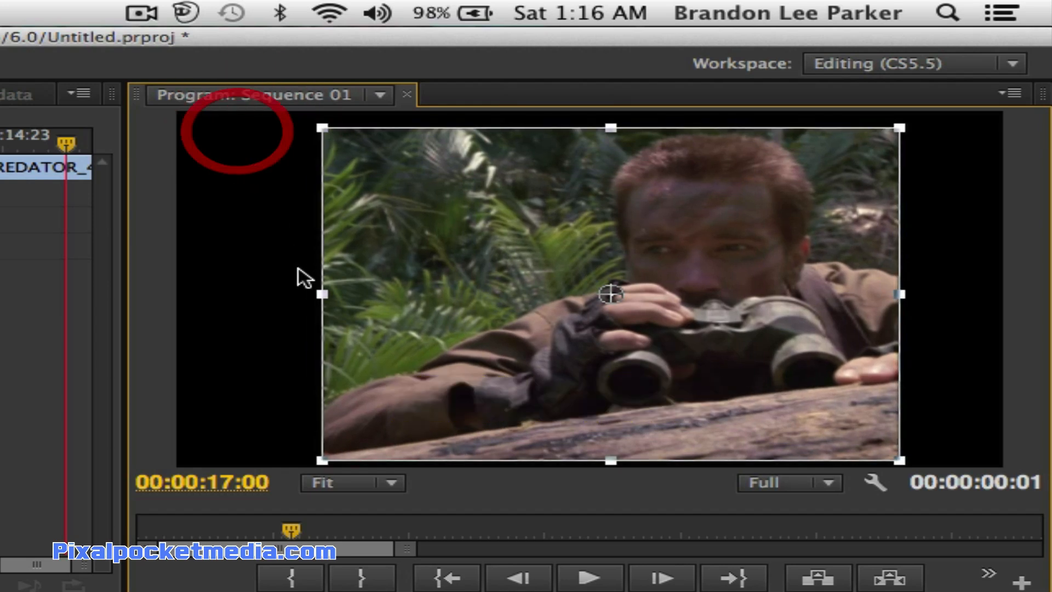
pyautogui.moveTo(329, 294); pyautogui.dragTo(207, 285)
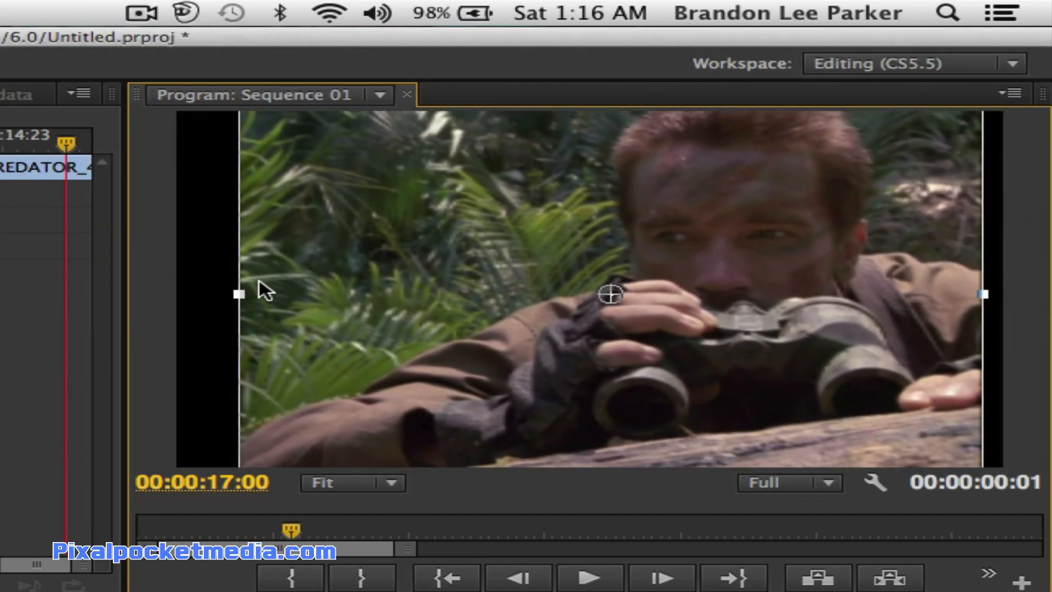
pyautogui.moveTo(342, 262); pyautogui.dragTo(322, 259)
pyautogui.moveTo(220, 291); pyautogui.dragTo(219, 290)
pyautogui.moveTo(186, 292); pyautogui.dragTo(154, 295)
pyautogui.click(150, 265)
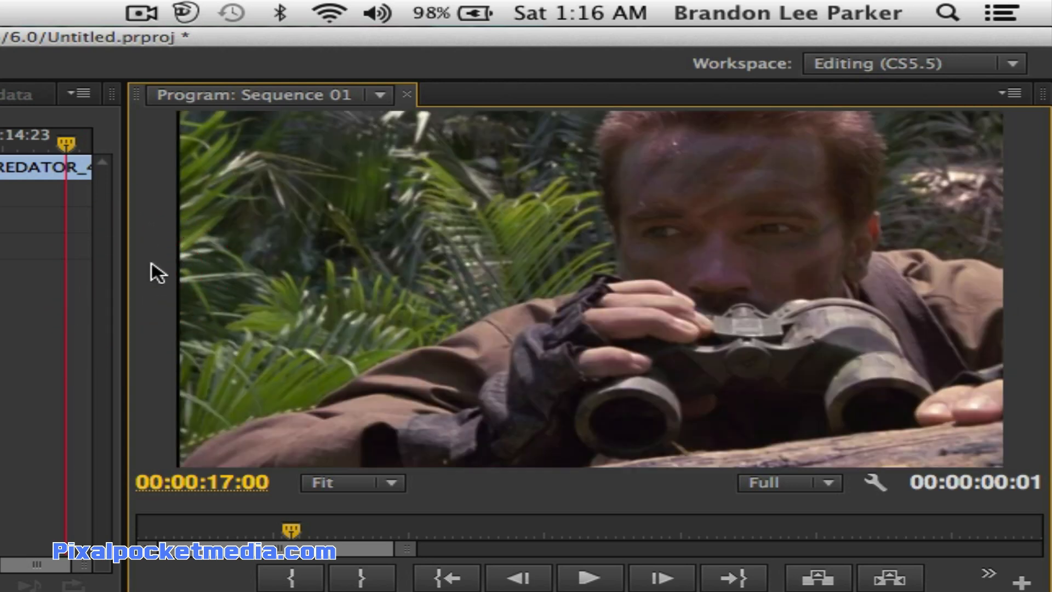
pyautogui.click(249, 305)
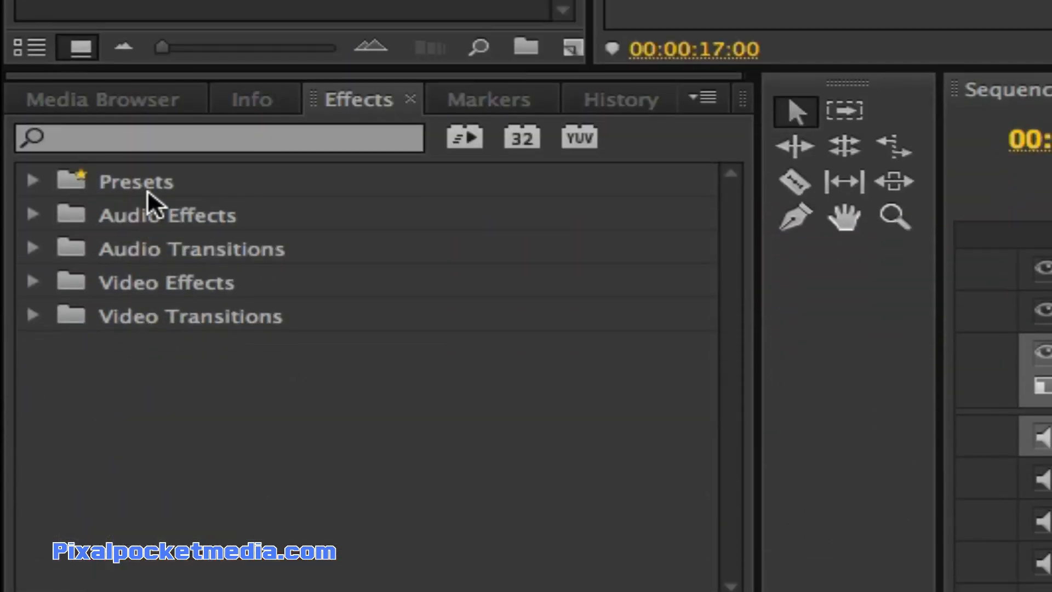
# Look through the Color Correction video effects in the effects library
pyautogui.click(30, 282)
pyautogui.scroll(-3, 228, 324)
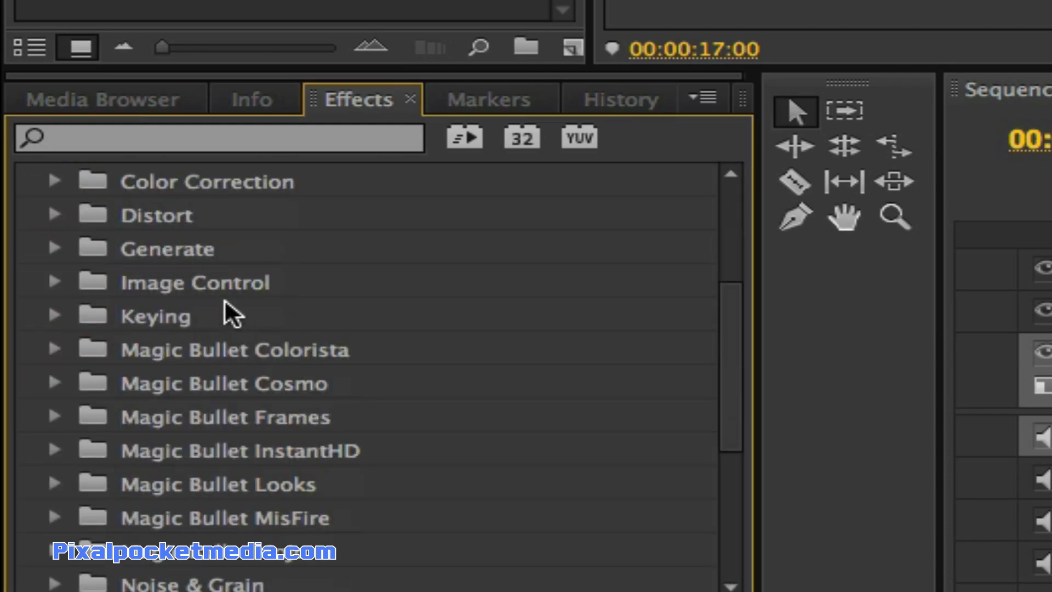
pyautogui.click(57, 182)
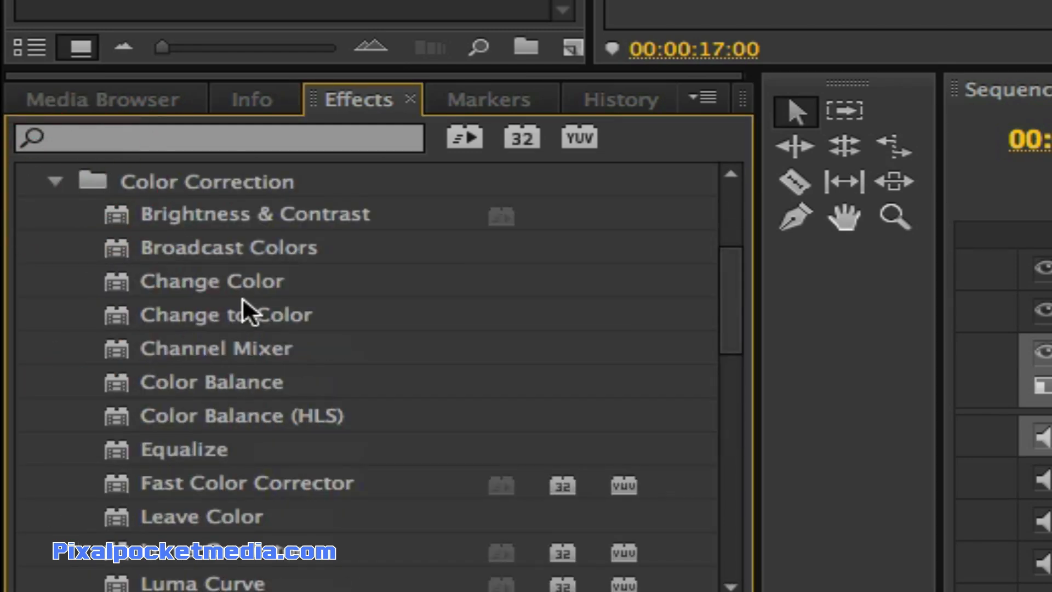
pyautogui.scroll(-3, 244, 308)
pyautogui.scroll(2, 249, 317)
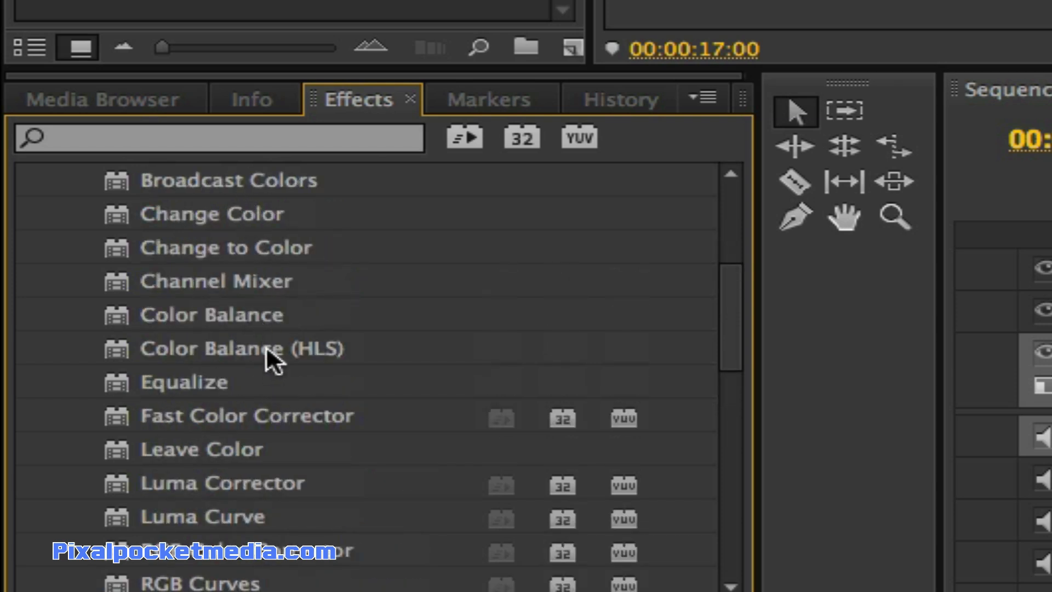
pyautogui.scroll(-2, 242, 247)
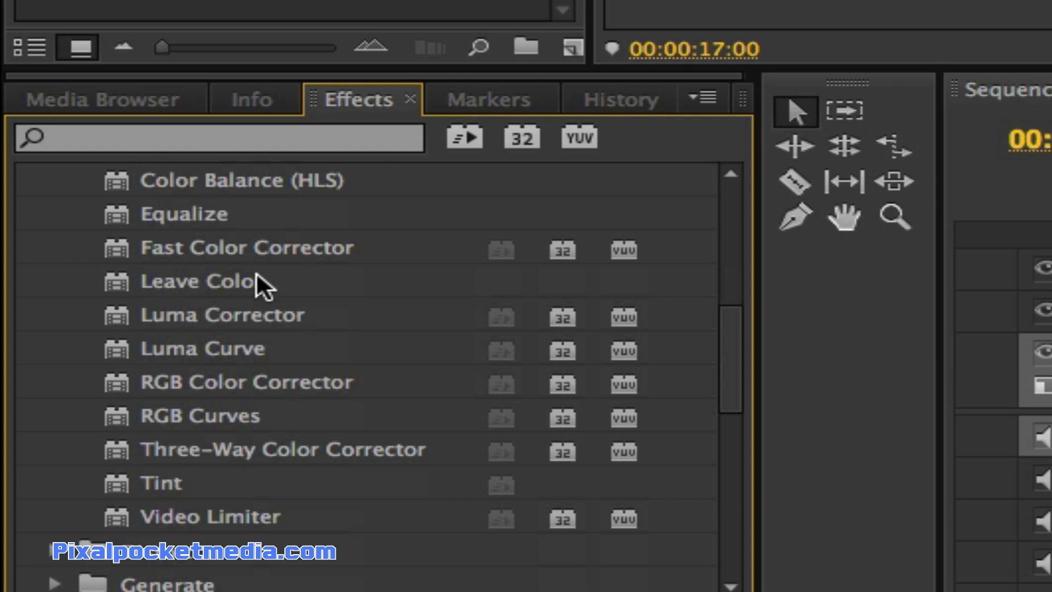
pyautogui.scroll(-2, 257, 274)
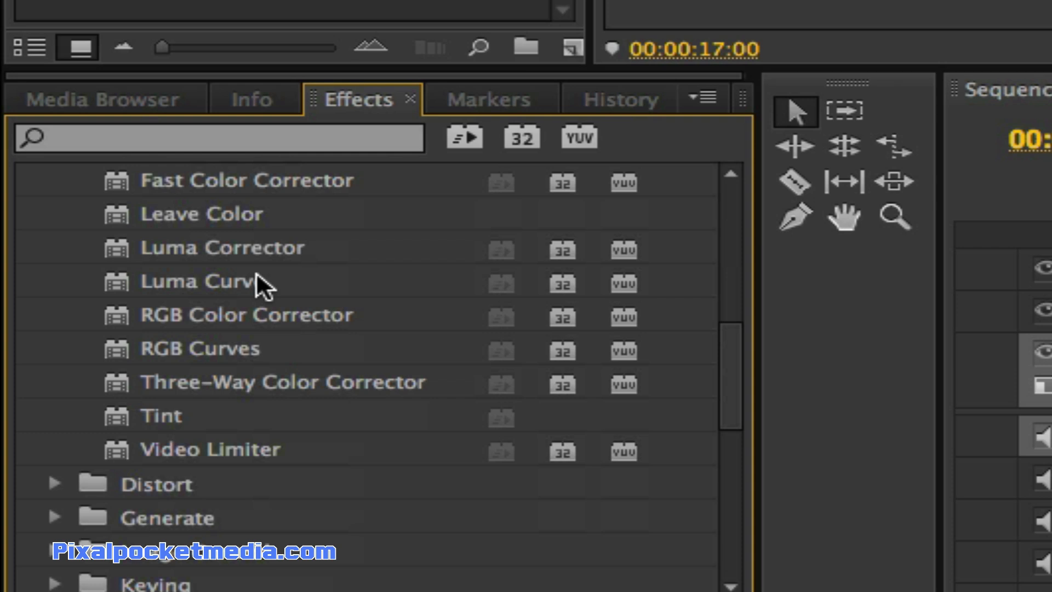
pyautogui.scroll(3, 256, 274)
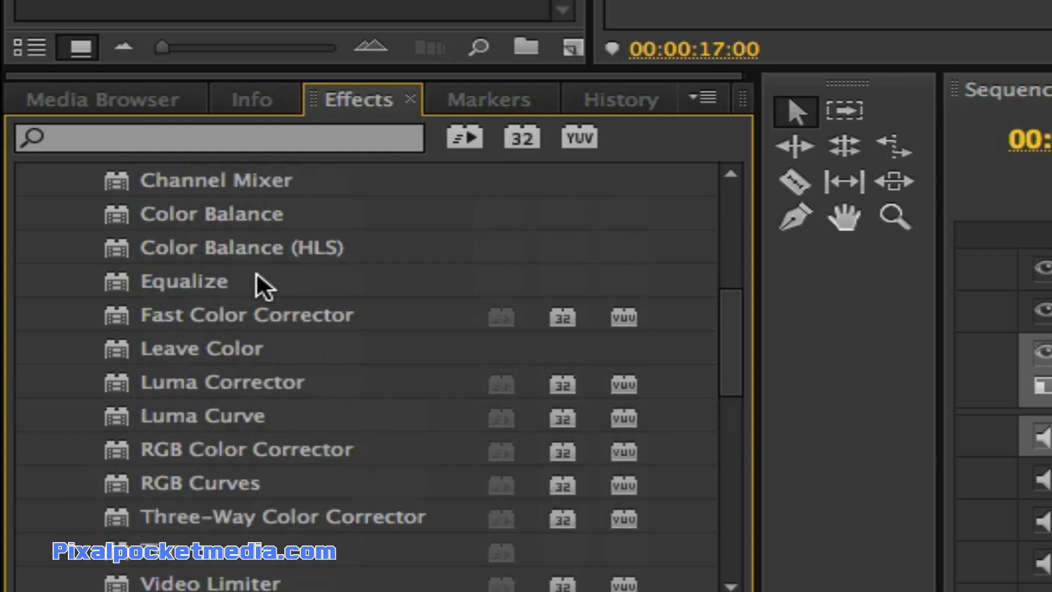
pyautogui.scroll(-3, 257, 274)
pyautogui.scroll(2, 256, 274)
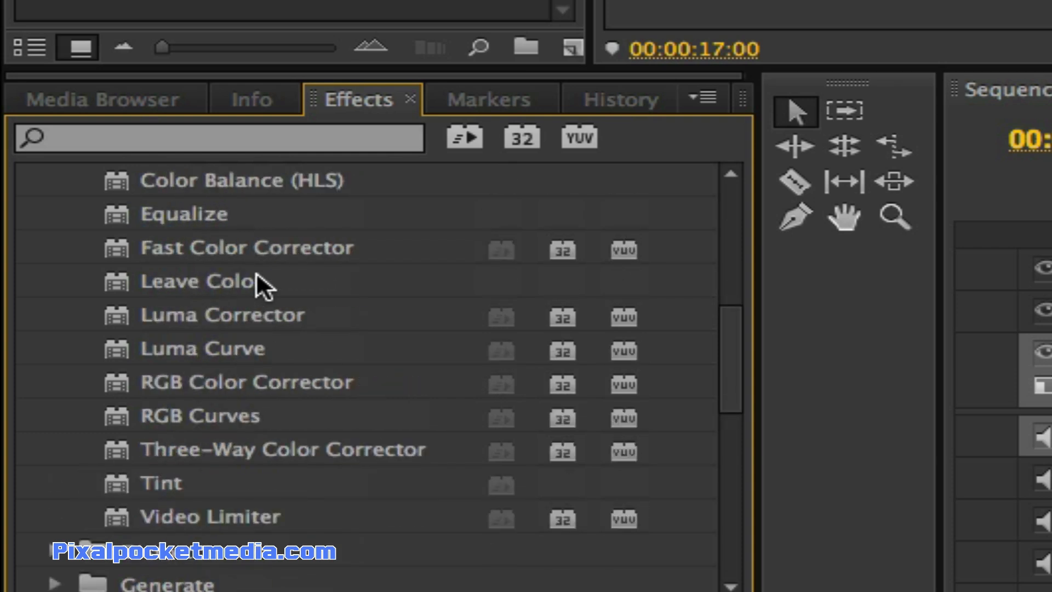
# Apply the Three-Way Color Corrector effect to the last PREDATOR clip
pyautogui.click(214, 182)
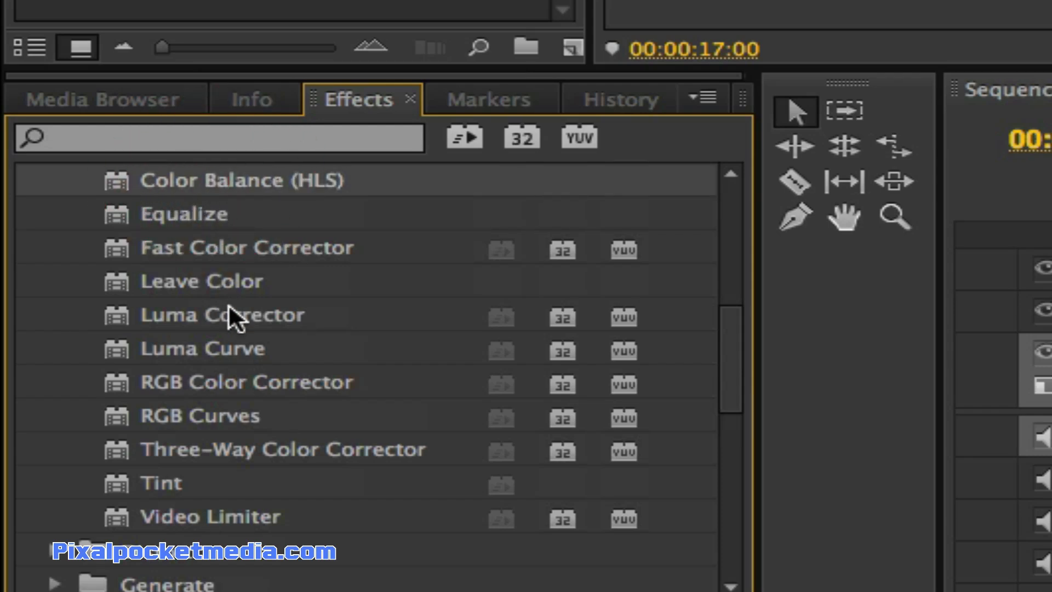
pyautogui.click(274, 450)
pyautogui.moveTo(237, 448); pyautogui.dragTo(347, 198)
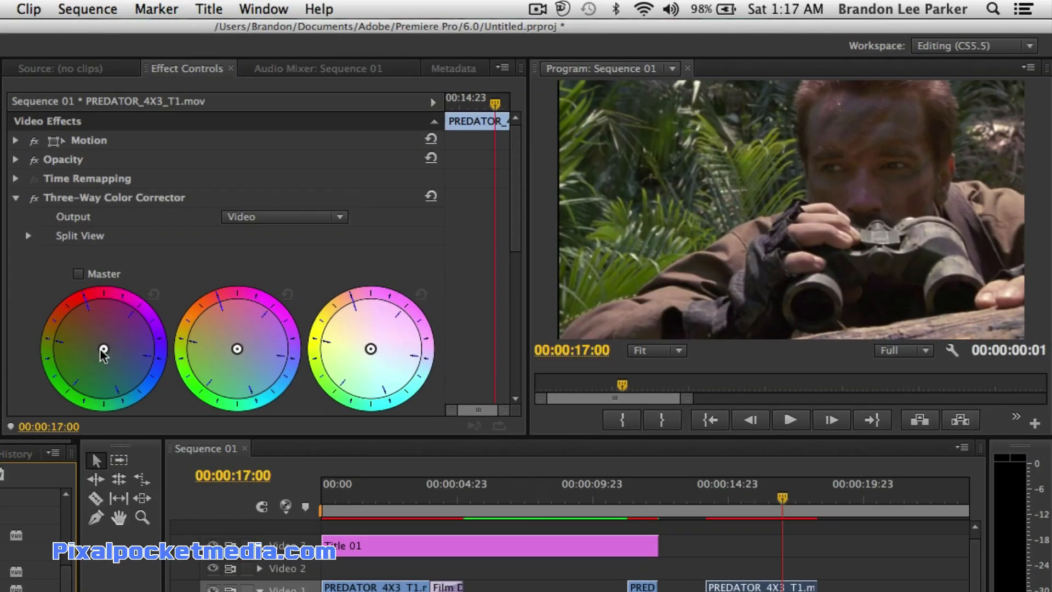
# Balance the color wheels of the Three-Way Color Corrector, shifting the shadows slightly toward red-orange and the midtones toward blue
pyautogui.moveTo(104, 355); pyautogui.dragTo(82, 327)
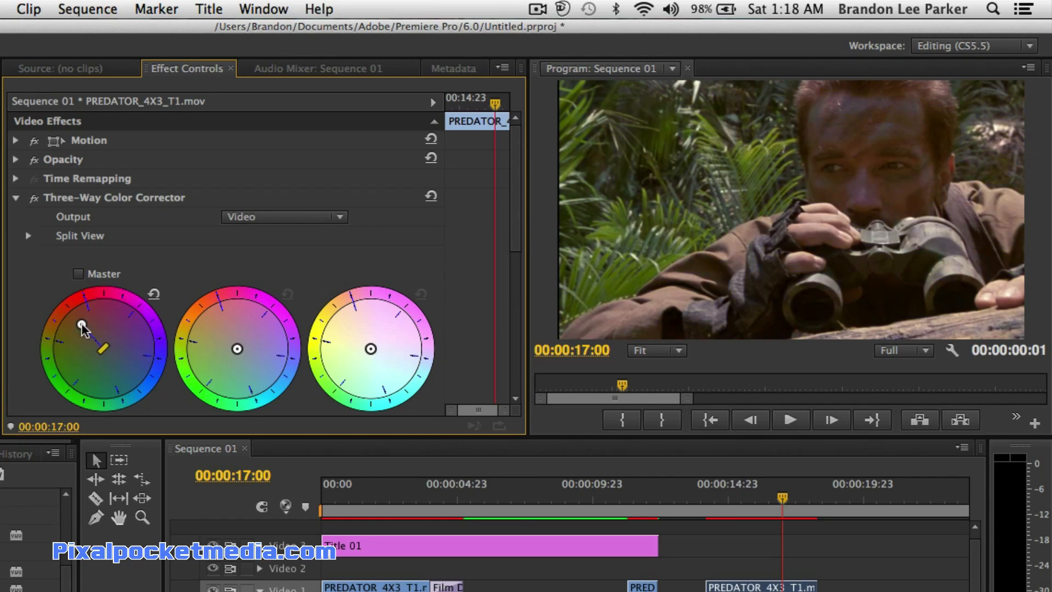
pyautogui.moveTo(236, 348); pyautogui.dragTo(212, 320)
pyautogui.moveTo(83, 325); pyautogui.dragTo(133, 364)
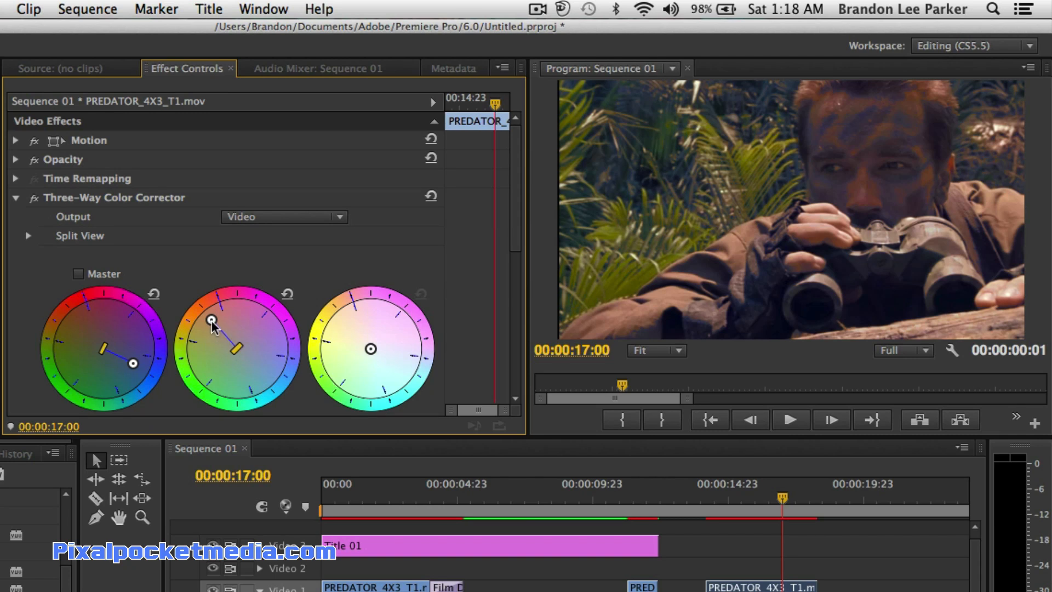
pyautogui.moveTo(210, 320); pyautogui.dragTo(272, 363)
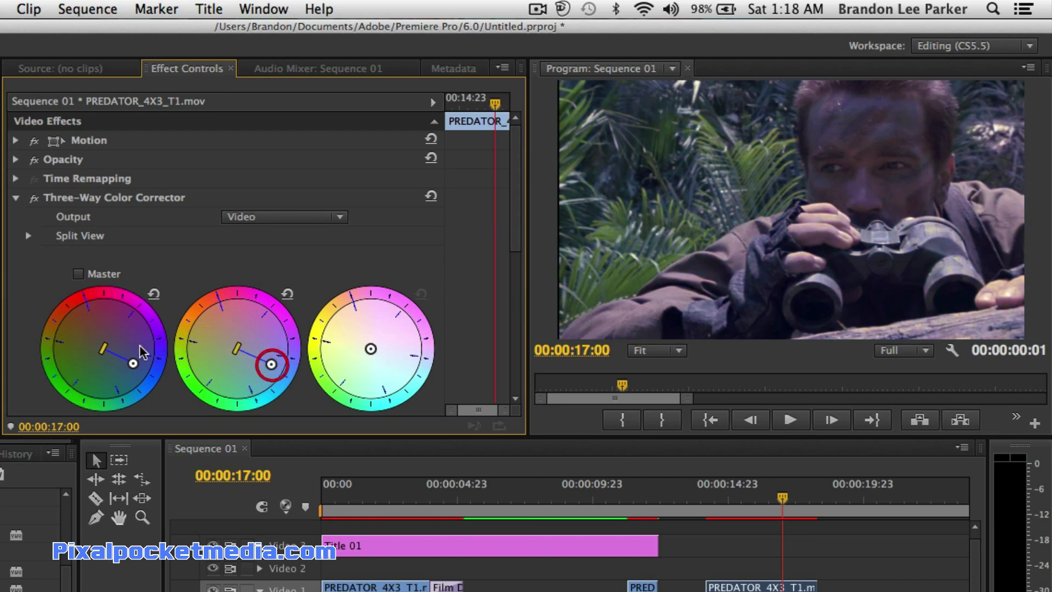
pyautogui.moveTo(133, 363); pyautogui.dragTo(34, 312)
pyautogui.scroll(-3, 34, 309)
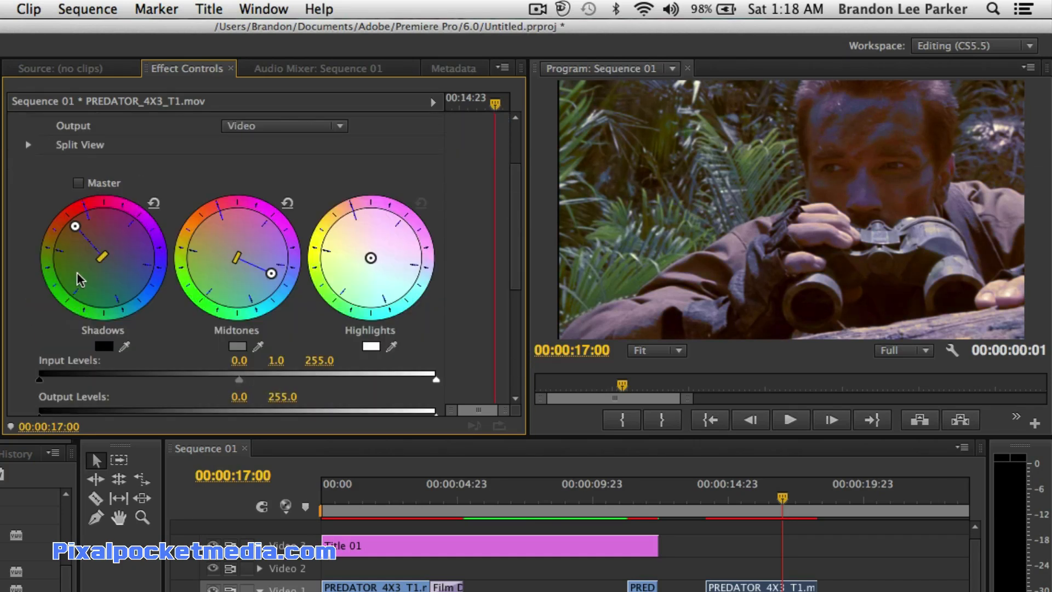
pyautogui.moveTo(75, 226); pyautogui.dragTo(97, 250)
# Set the input levels of the Three-Way Color Corrector to black 46.1 and white 153.2
pyautogui.scroll(-2, 28, 304)
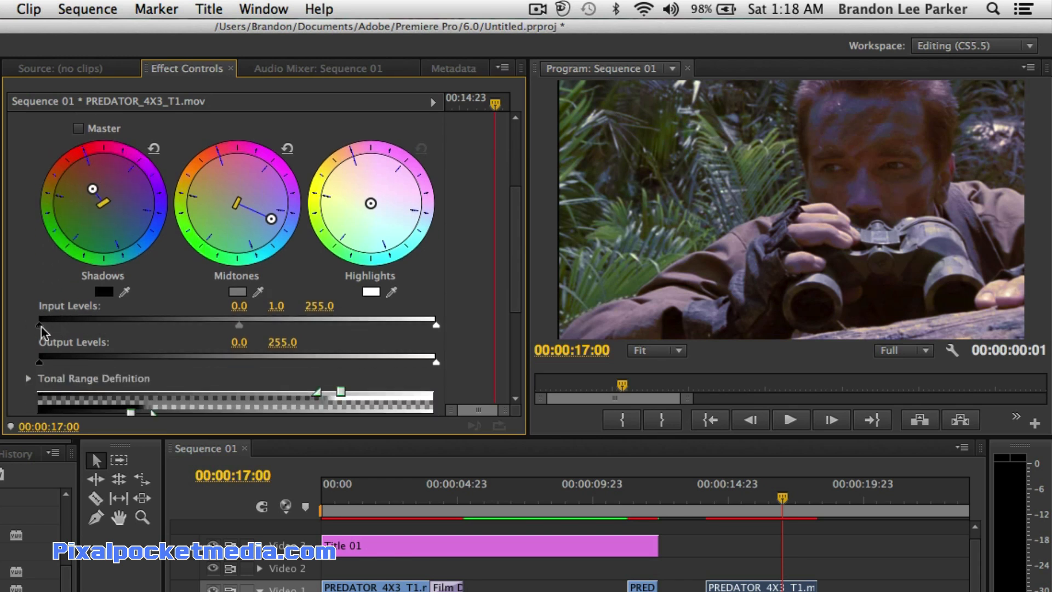
pyautogui.moveTo(41, 326); pyautogui.dragTo(113, 329)
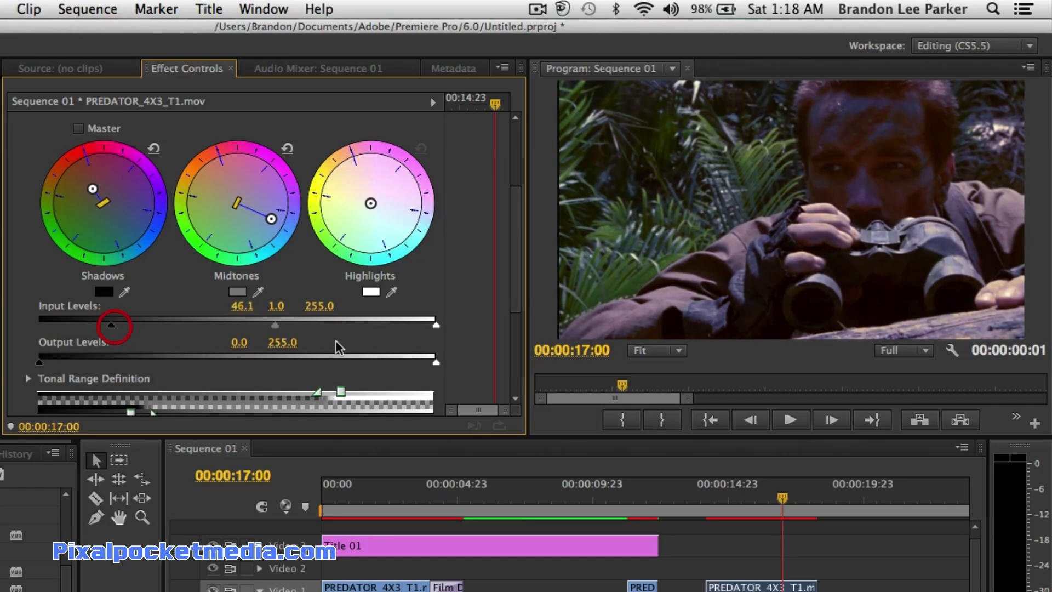
pyautogui.moveTo(435, 327); pyautogui.dragTo(276, 328)
# Widen the shadow range in the Tonal Range Definition by raising the shadow softness and threshold
pyautogui.scroll(-3, 21, 309)
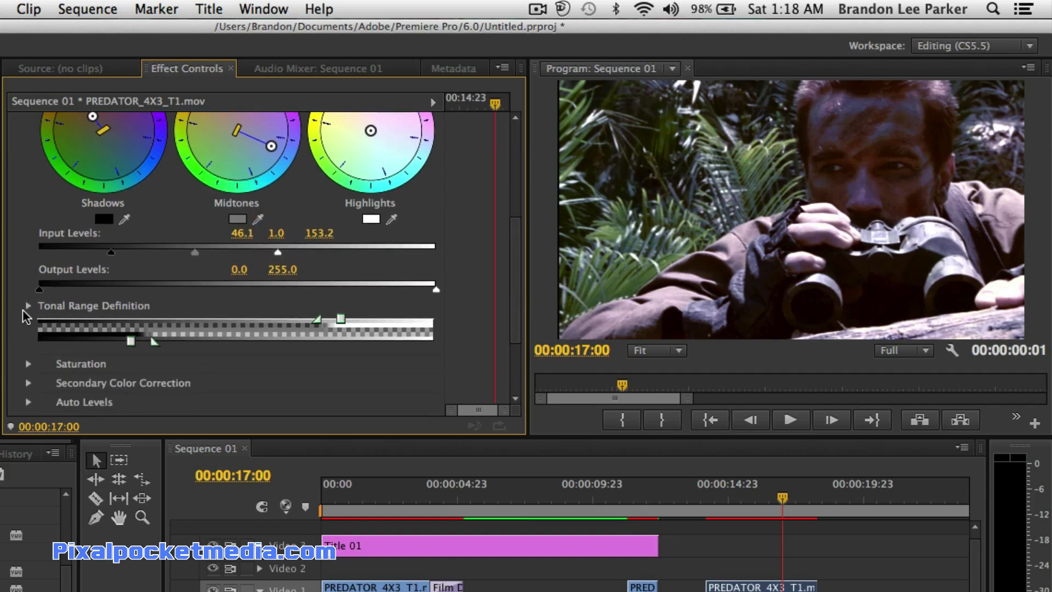
pyautogui.moveTo(154, 342); pyautogui.dragTo(292, 342)
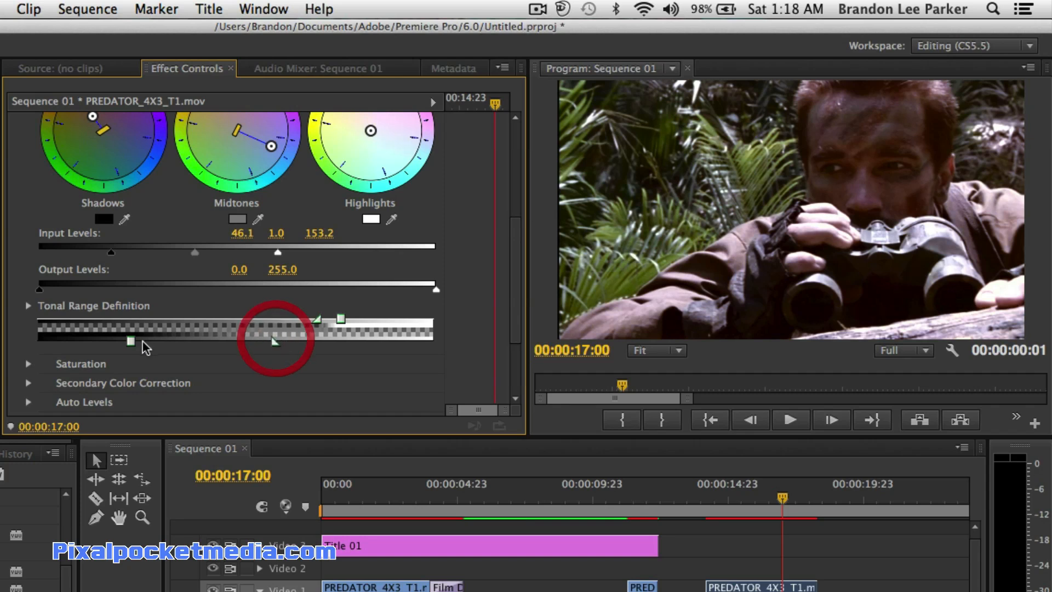
pyautogui.moveTo(131, 342); pyautogui.dragTo(152, 339)
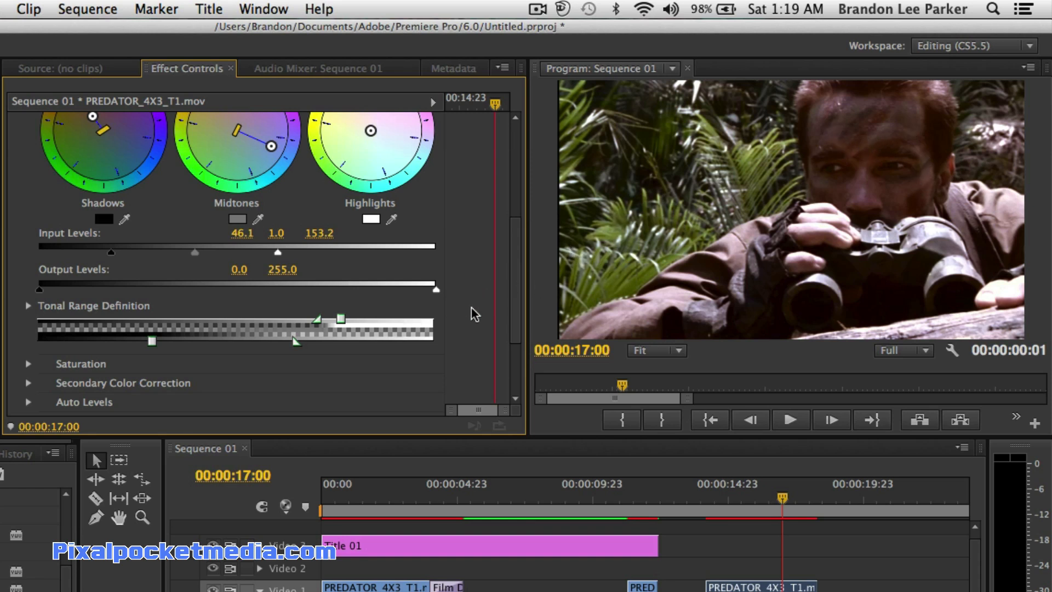
# Try out the Master Saturation setting and look at the Secondary Color Correction options
pyautogui.scroll(-3, 323, 387)
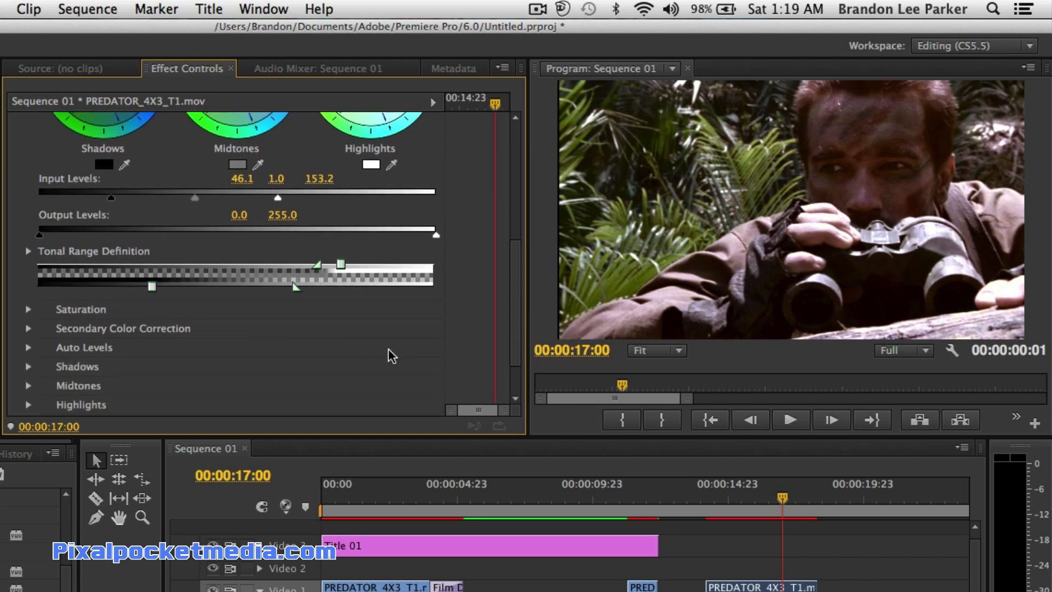
pyautogui.click(29, 310)
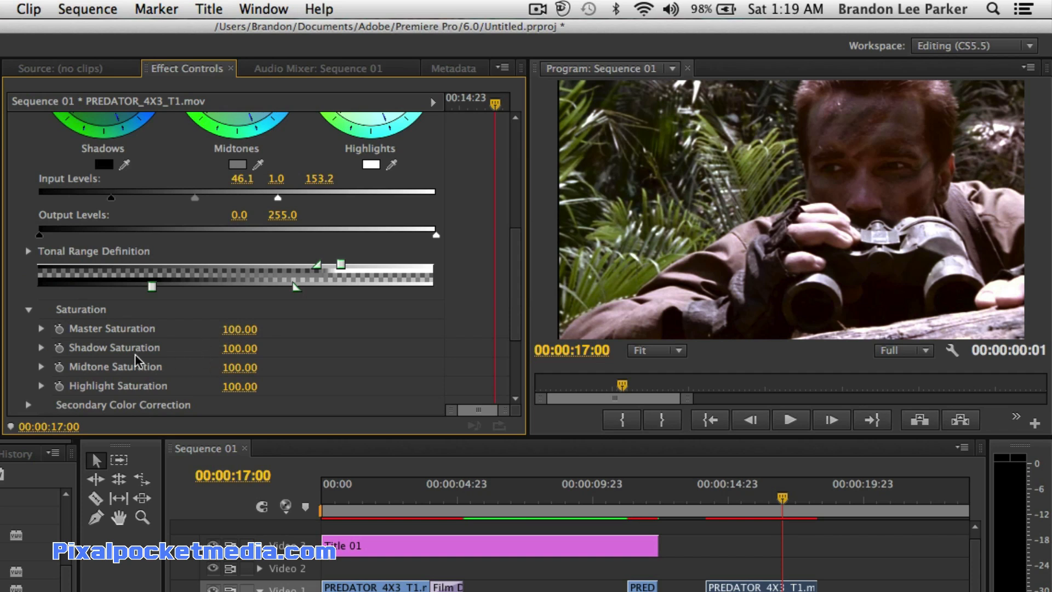
pyautogui.click(28, 310)
pyautogui.click(28, 310)
pyautogui.moveTo(229, 329); pyautogui.dragTo(223, 329)
pyautogui.click(29, 310)
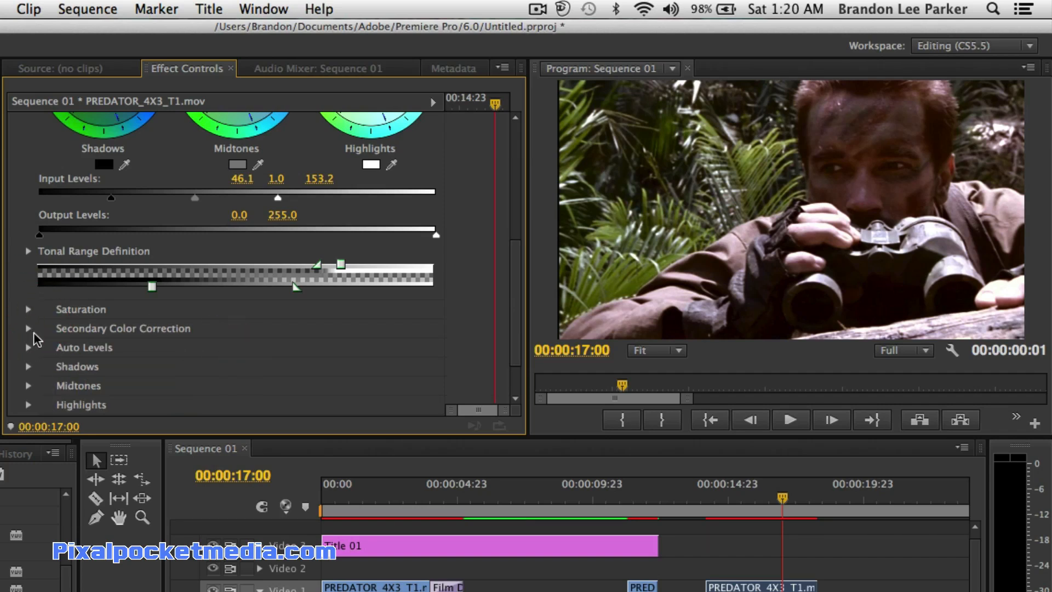
pyautogui.click(28, 329)
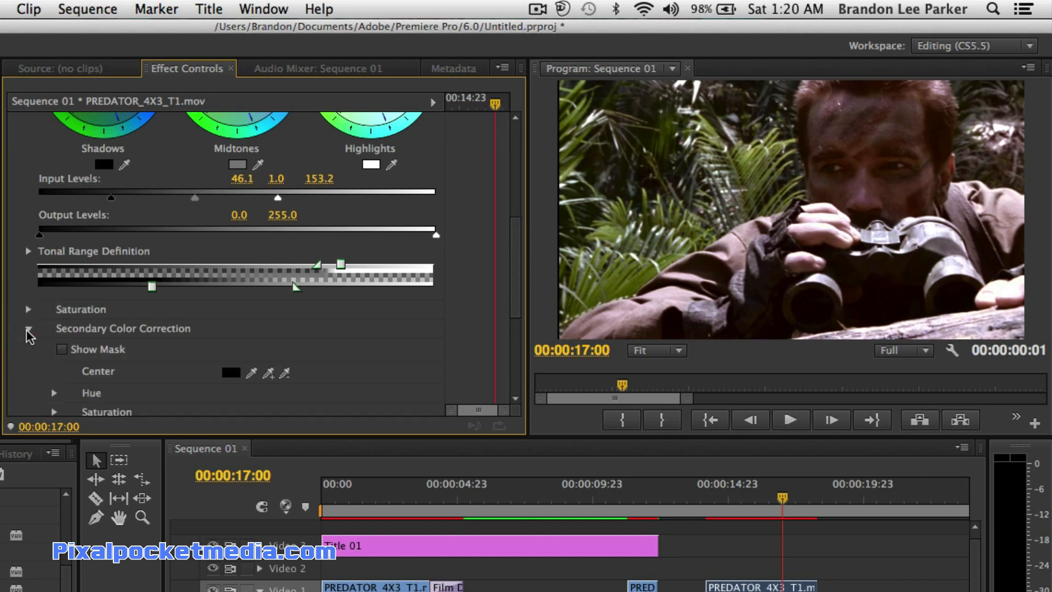
pyautogui.click(28, 331)
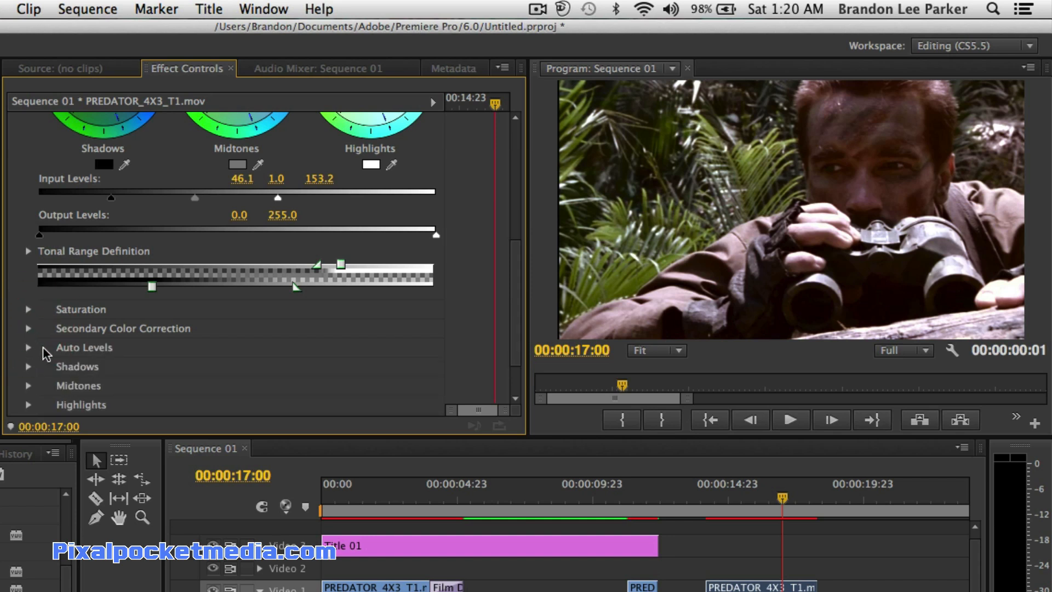
# Set the midtone hue angle to 15.0°, balance magnitude to 50.00, balance gain to 15.00 and balance angle to 15.7°
pyautogui.click(28, 385)
pyautogui.scroll(-3, 57, 370)
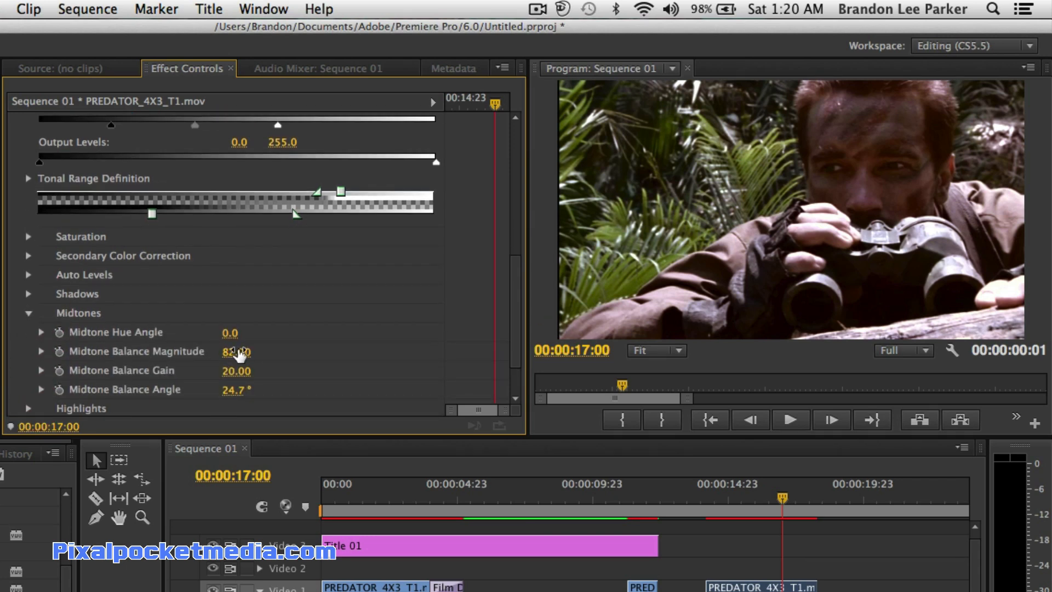
pyautogui.moveTo(230, 333); pyautogui.dragTo(190, 332)
pyautogui.moveTo(240, 360); pyautogui.dragTo(238, 390)
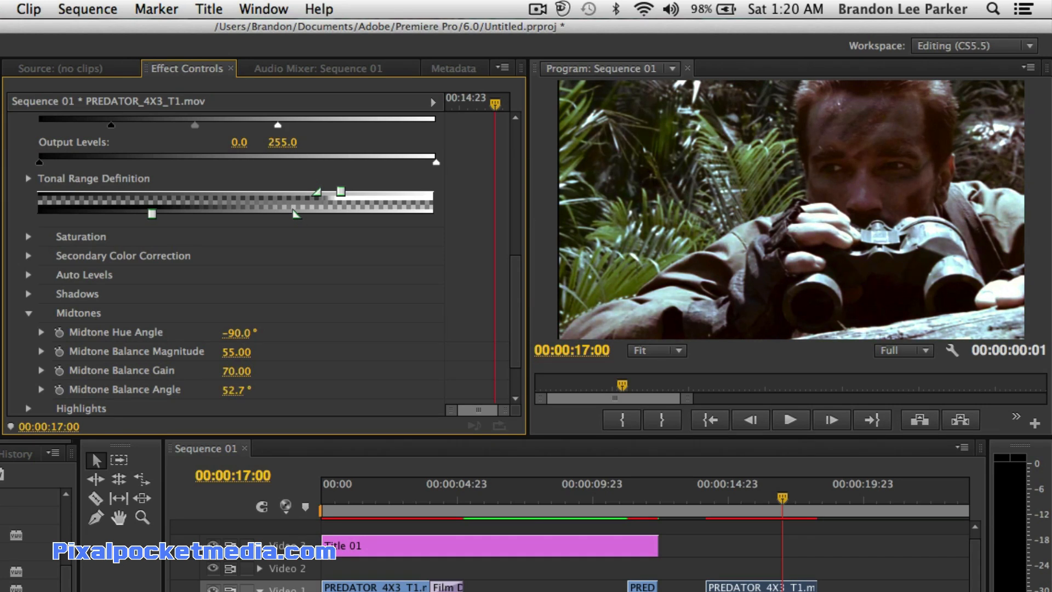
pyautogui.moveTo(233, 390); pyautogui.dragTo(232, 390)
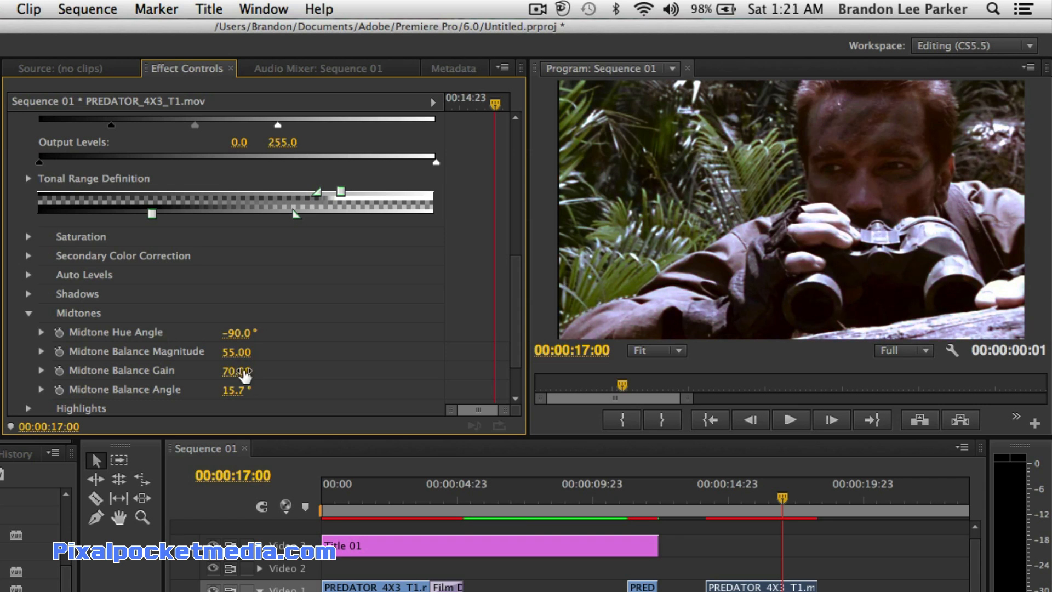
pyautogui.moveTo(237, 371); pyautogui.dragTo(207, 370)
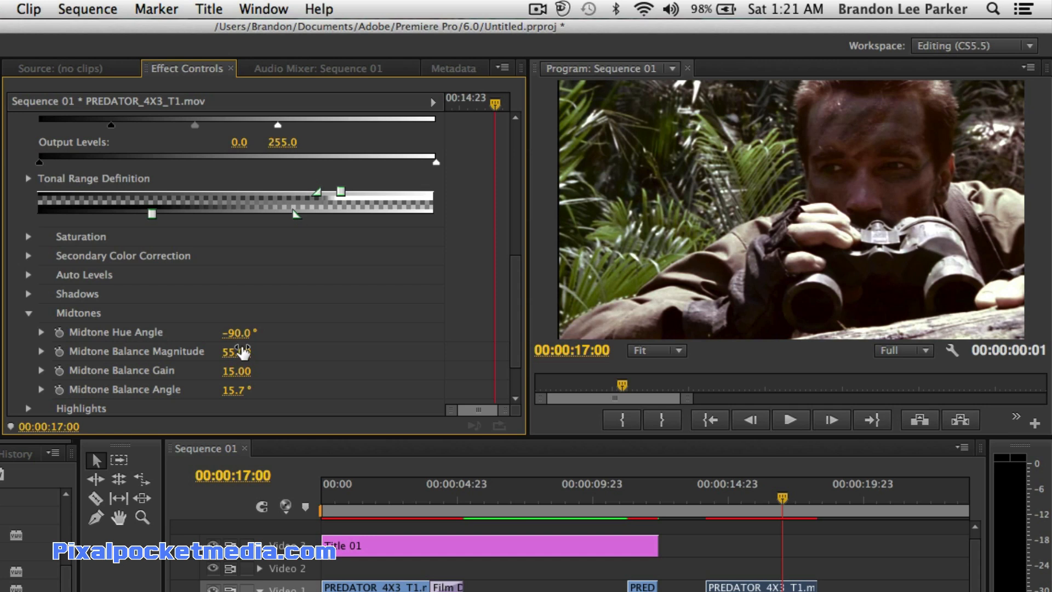
pyautogui.moveTo(236, 332); pyautogui.dragTo(294, 333)
pyautogui.moveTo(229, 357); pyautogui.dragTo(247, 353)
# Set the master hue angle to -11.0° and the master balance angle to 30.0°, keeping the balance magnitude at 0.00
pyautogui.scroll(-3, 171, 362)
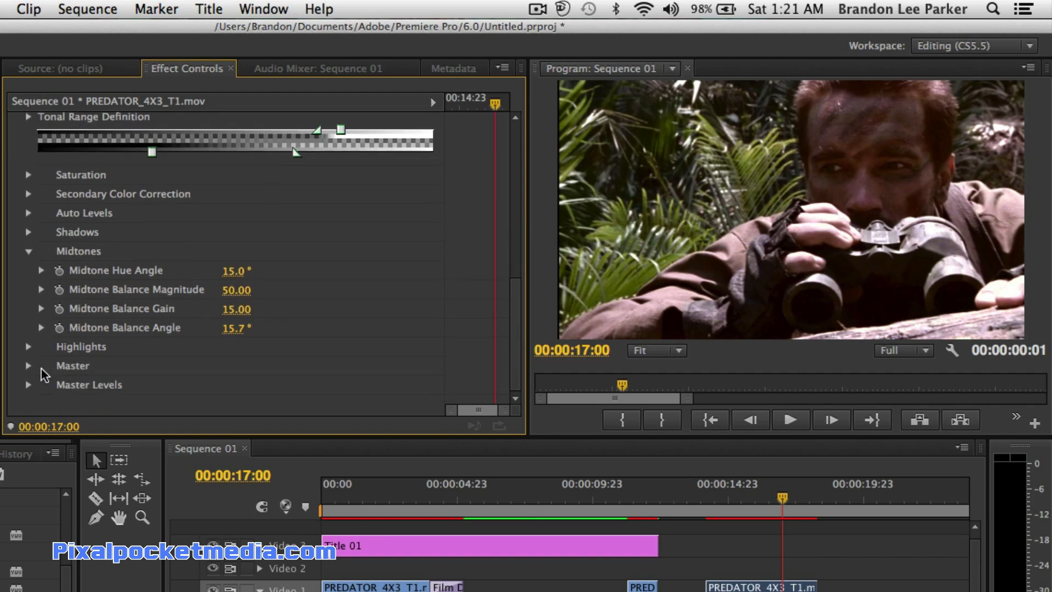
pyautogui.click(29, 366)
pyautogui.scroll(-3, 130, 362)
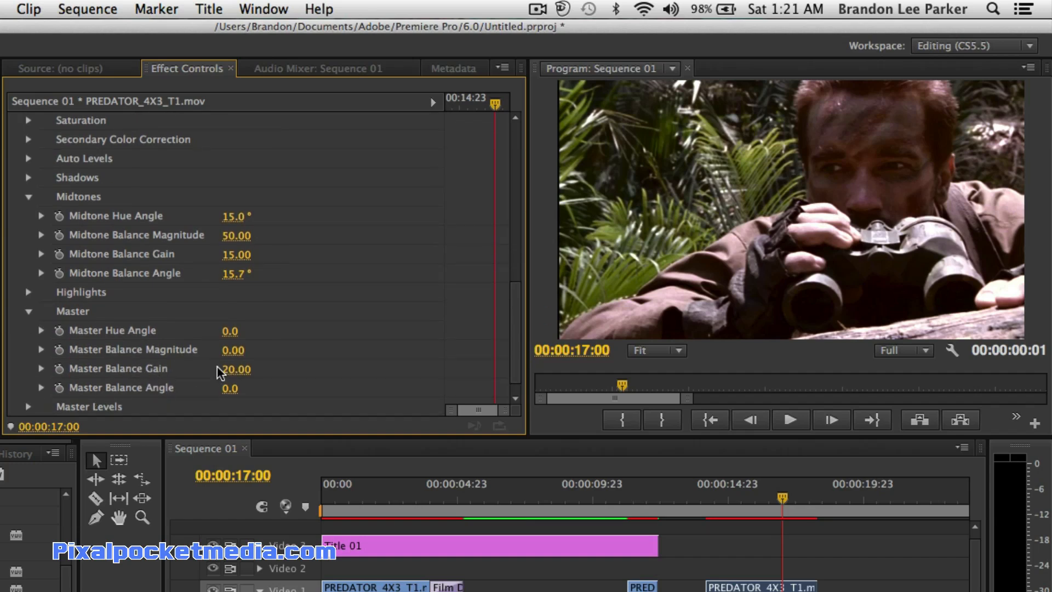
pyautogui.moveTo(230, 349); pyautogui.dragTo(235, 349)
pyautogui.moveTo(230, 333); pyautogui.dragTo(254, 333)
pyautogui.moveTo(230, 388); pyautogui.dragTo(247, 388)
pyautogui.scroll(-1, 204, 331)
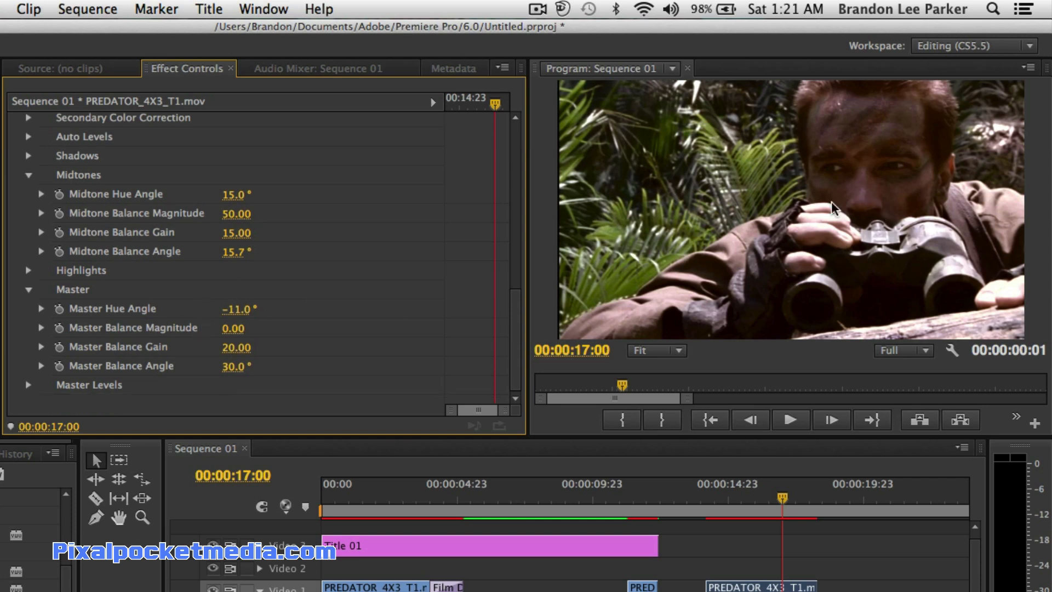
# Set the master input levels to black 37.15, gray 1.20 and white 185.24, and the master output black level to 2.00
pyautogui.scroll(4, 346, 277)
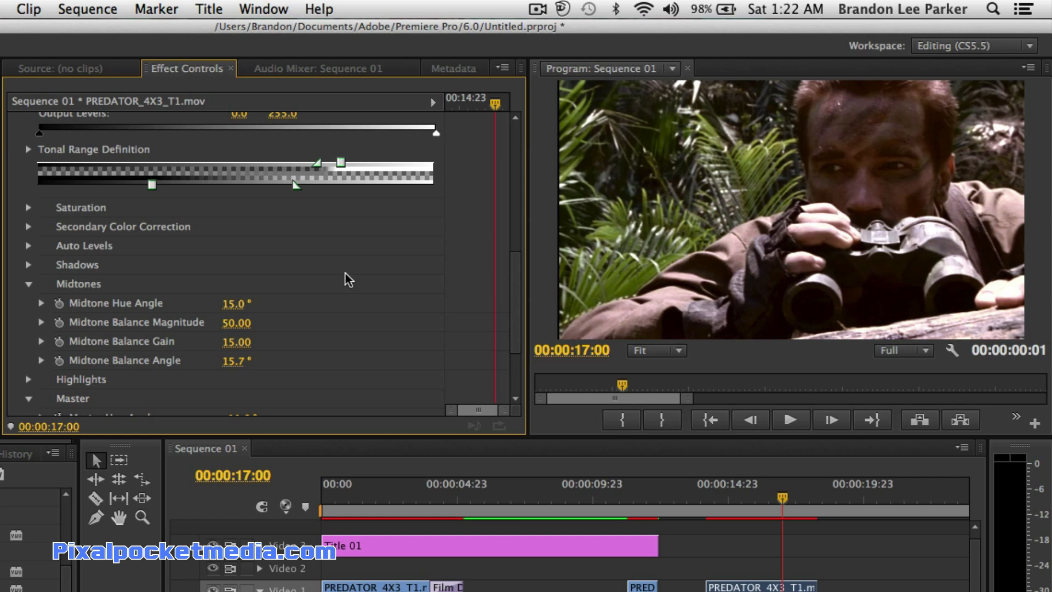
pyautogui.scroll(-1, 348, 279)
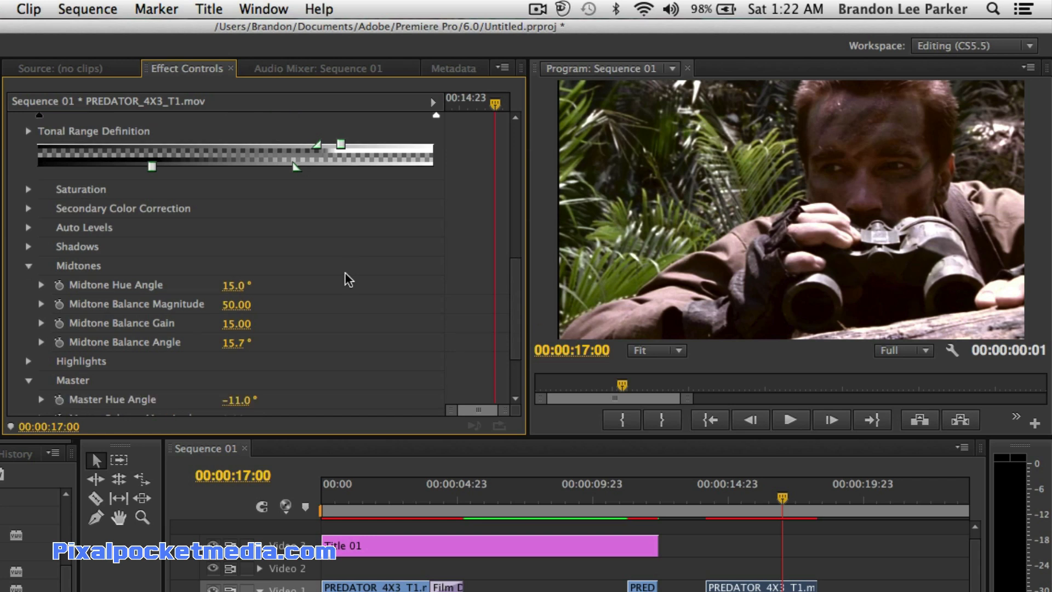
pyautogui.scroll(-5, 348, 279)
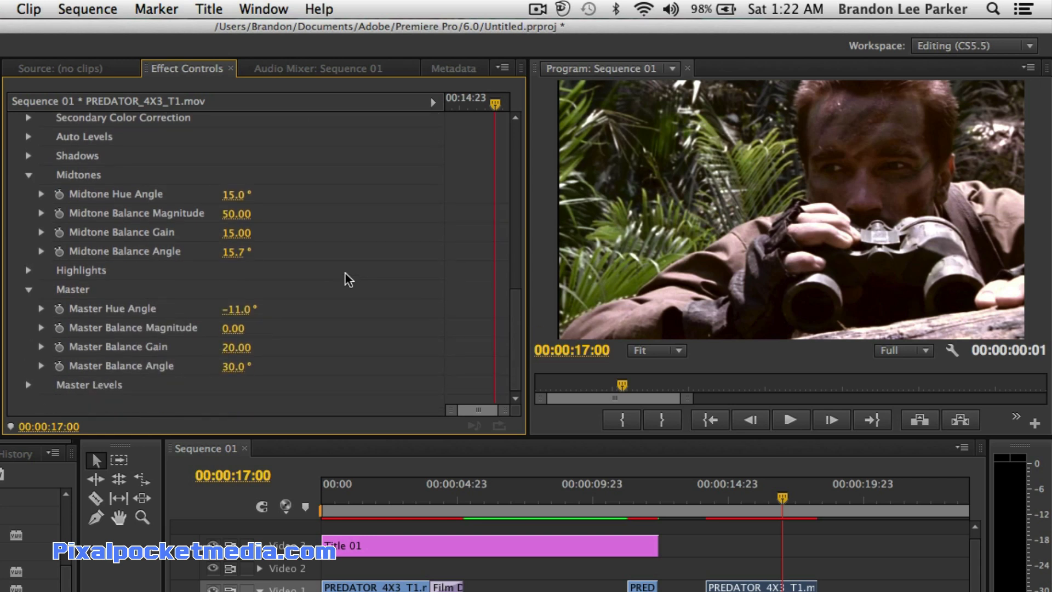
pyautogui.click(26, 385)
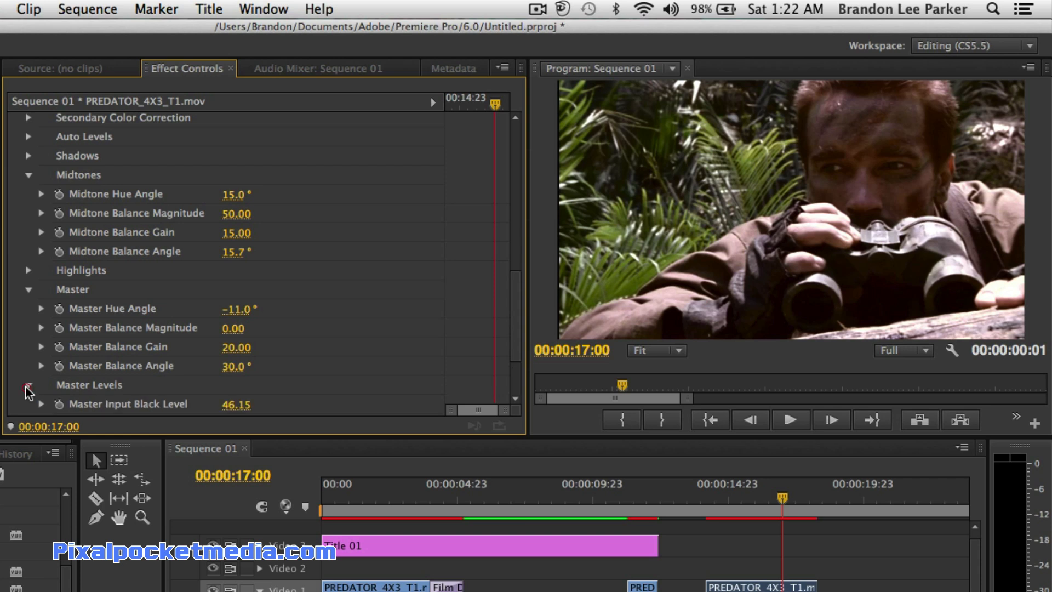
pyautogui.scroll(-4, 146, 368)
pyautogui.moveTo(233, 332); pyautogui.dragTo(241, 369)
pyautogui.moveTo(234, 410); pyautogui.dragTo(236, 410)
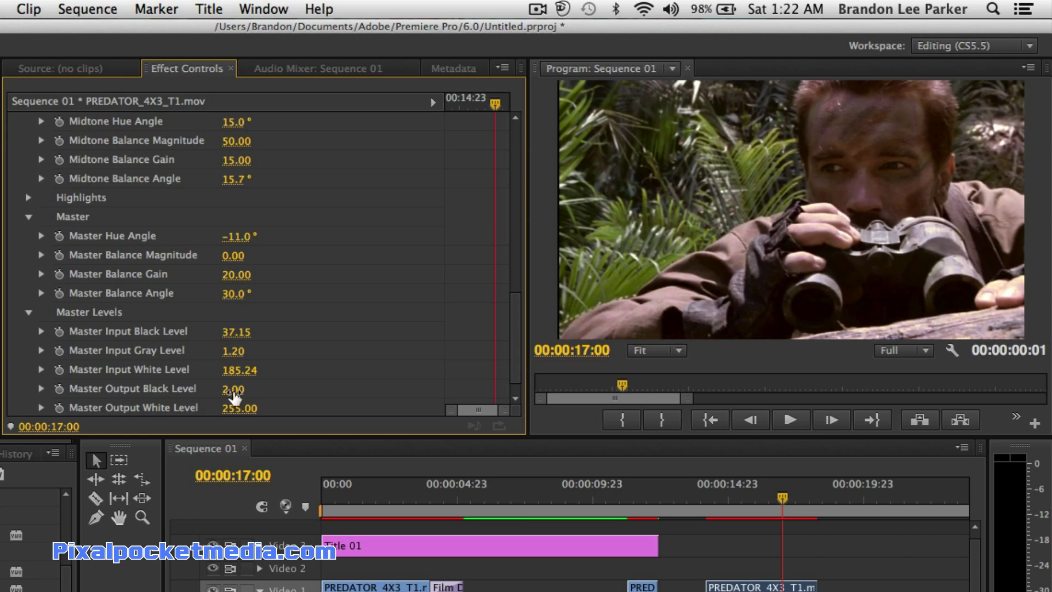
# Try a master input black level of 38.15 and compare the last clip with the titled first clip
pyautogui.moveTo(229, 332); pyautogui.dragTo(230, 332)
pyautogui.click(737, 497)
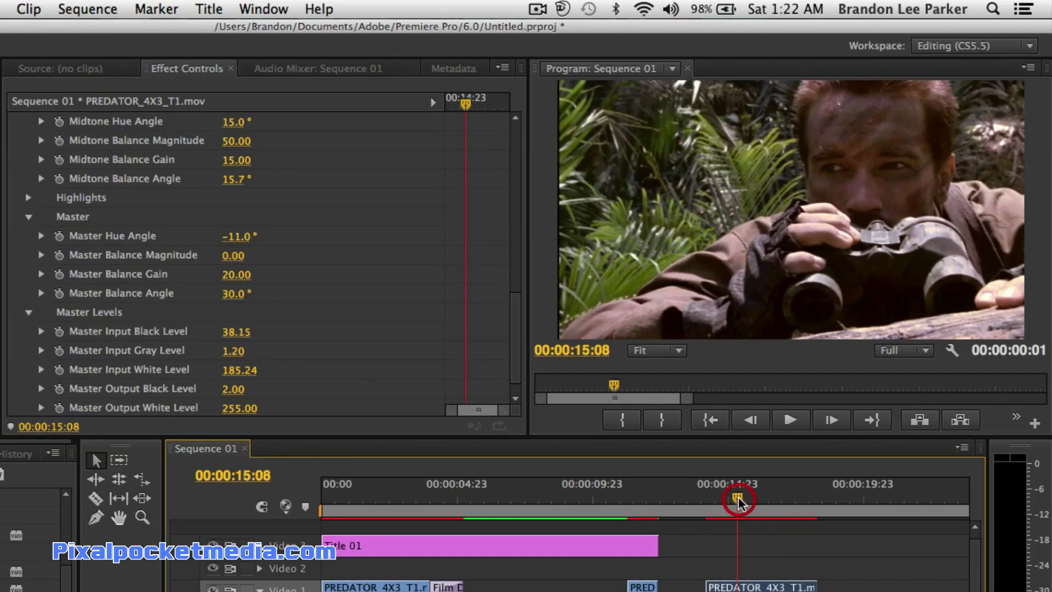
pyautogui.click(408, 498)
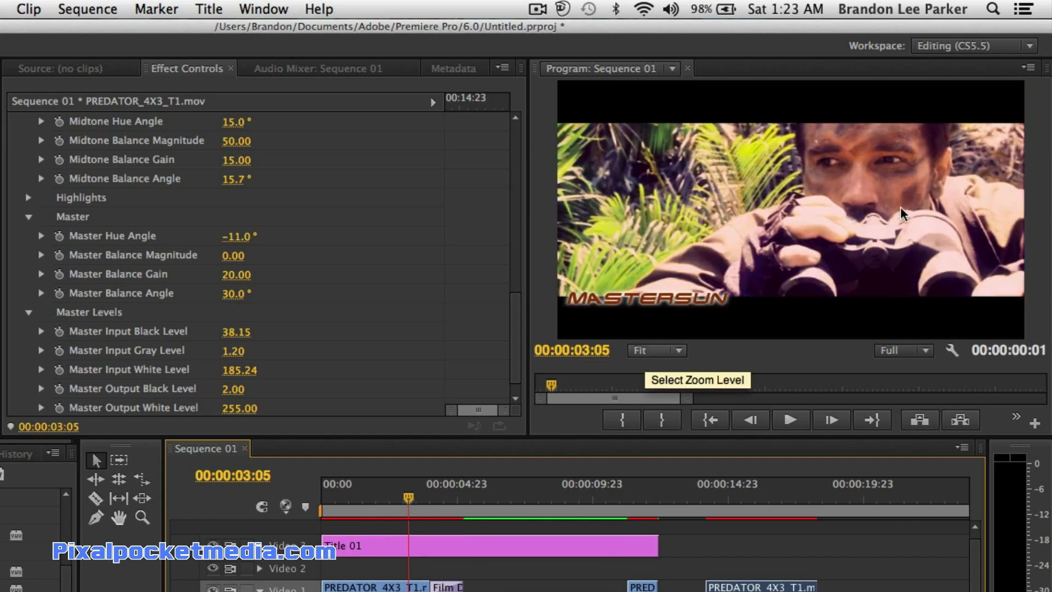
pyautogui.click(749, 496)
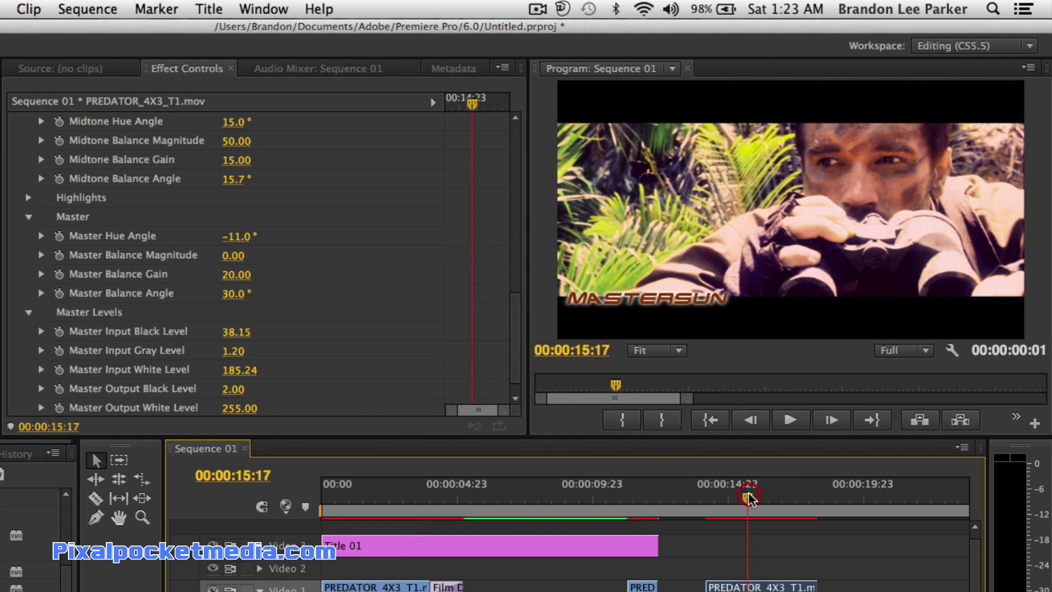
pyautogui.click(782, 495)
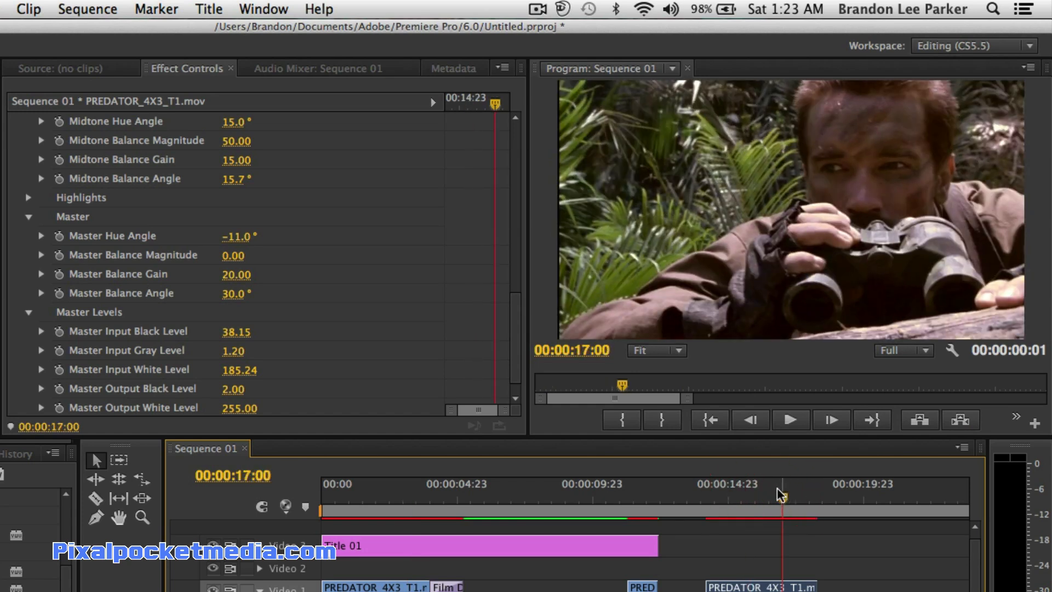
# Lower the master input black level to 21.89 and compare the last clip with the titled first clip
pyautogui.scroll(10, 160, 374)
pyautogui.scroll(-2, 158, 373)
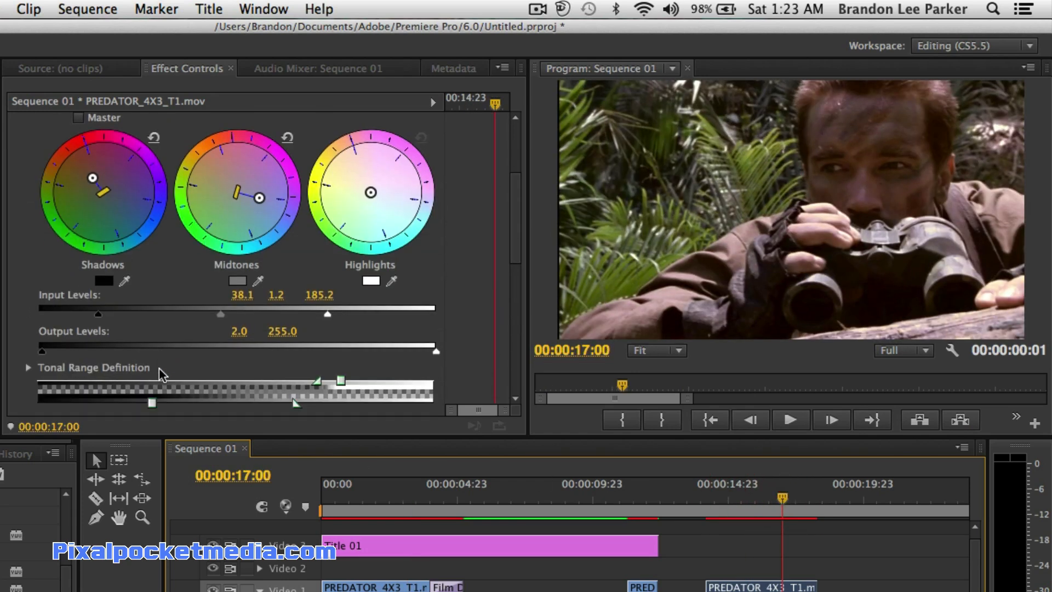
pyautogui.moveTo(98, 296); pyautogui.dragTo(73, 299)
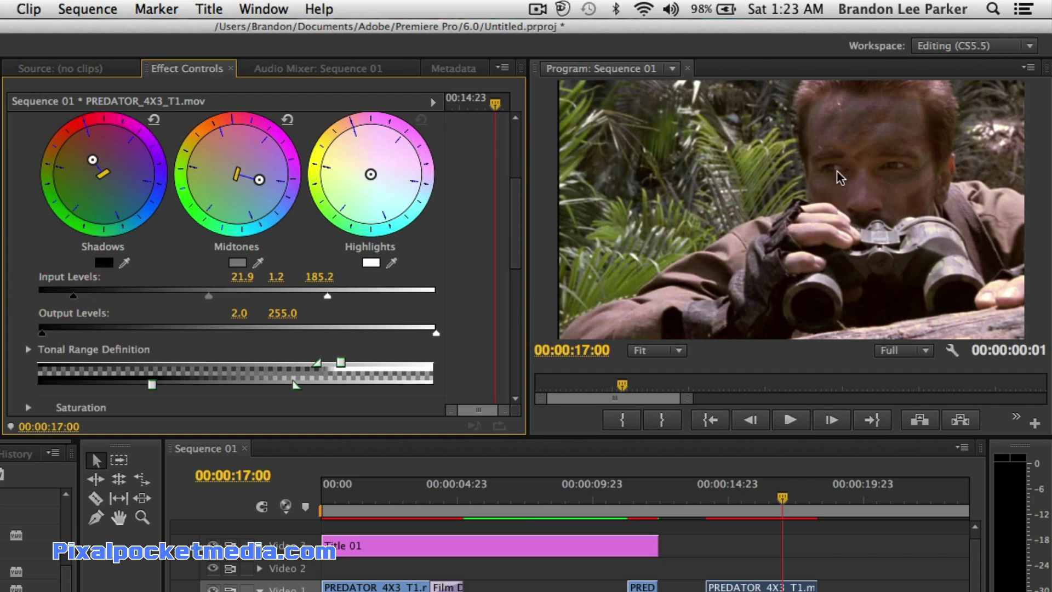
pyautogui.scroll(-10, 456, 274)
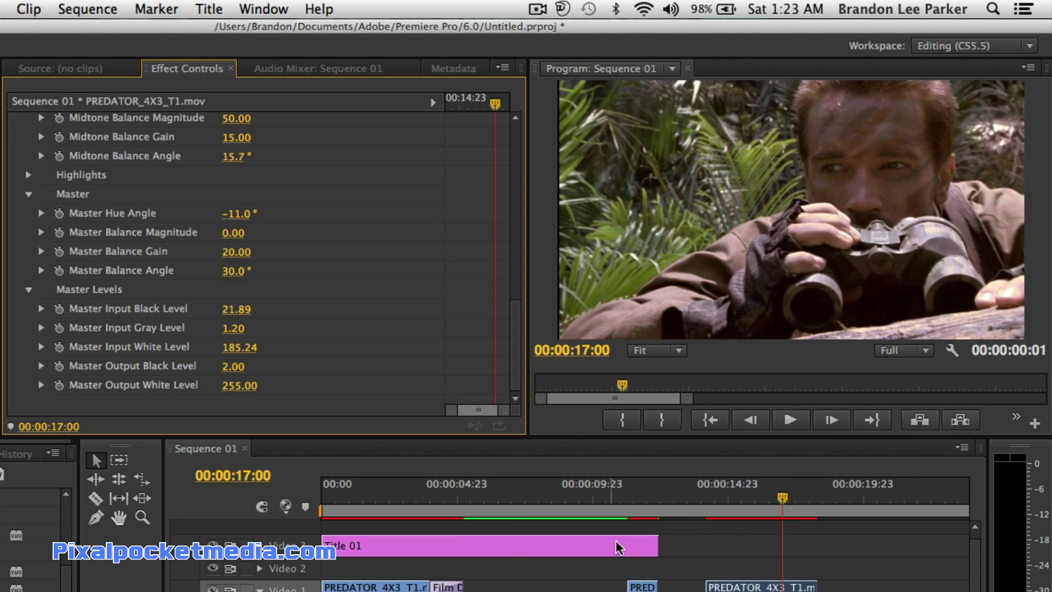
pyautogui.click(369, 497)
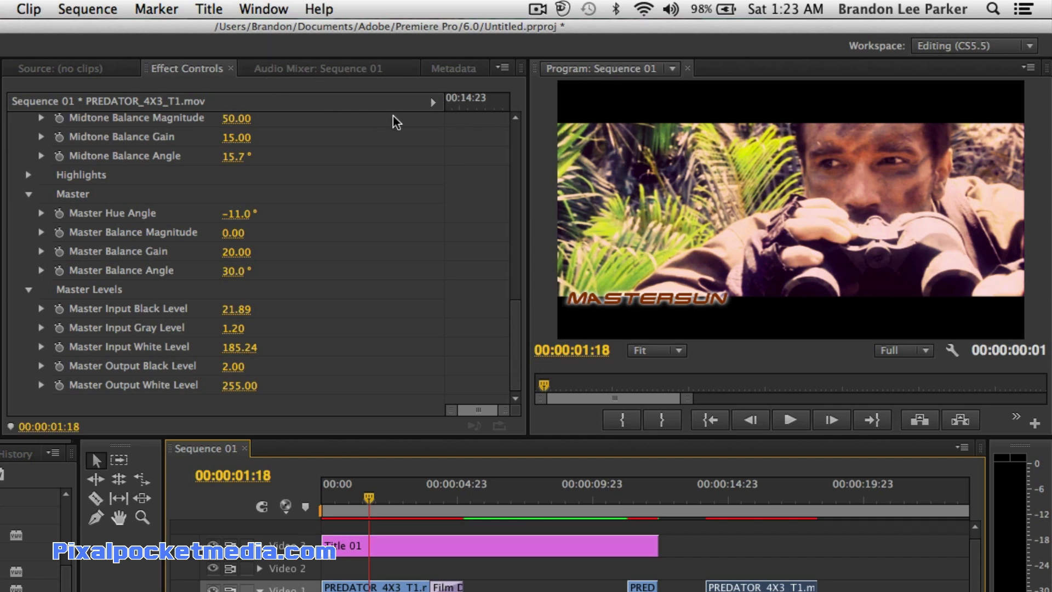
pyautogui.click(773, 498)
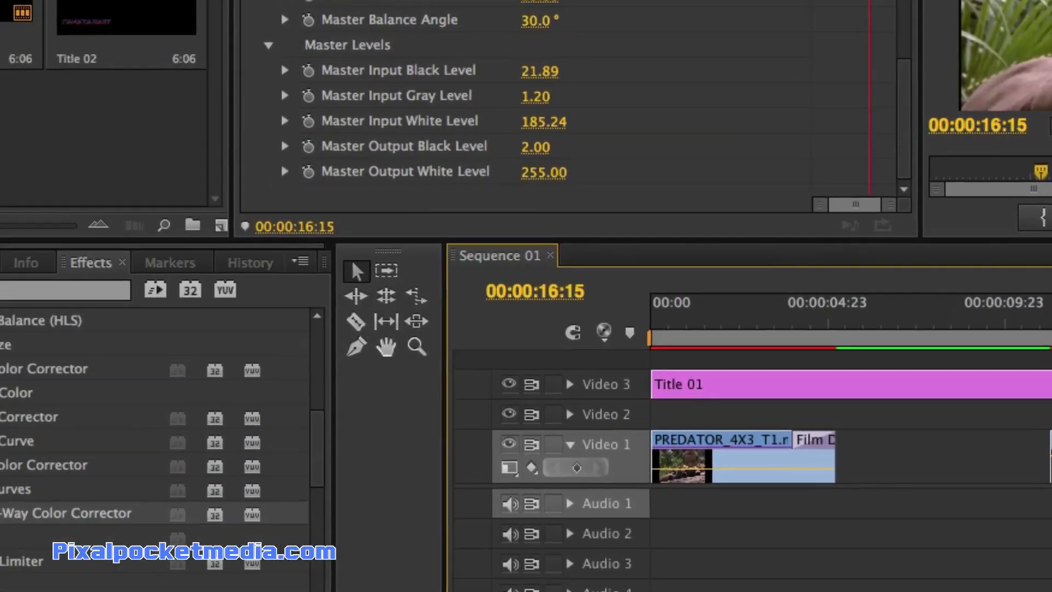
# Search the effects for "Crop" and apply the Crop effect to the last PREDATOR clip
pyautogui.click(3, 291)
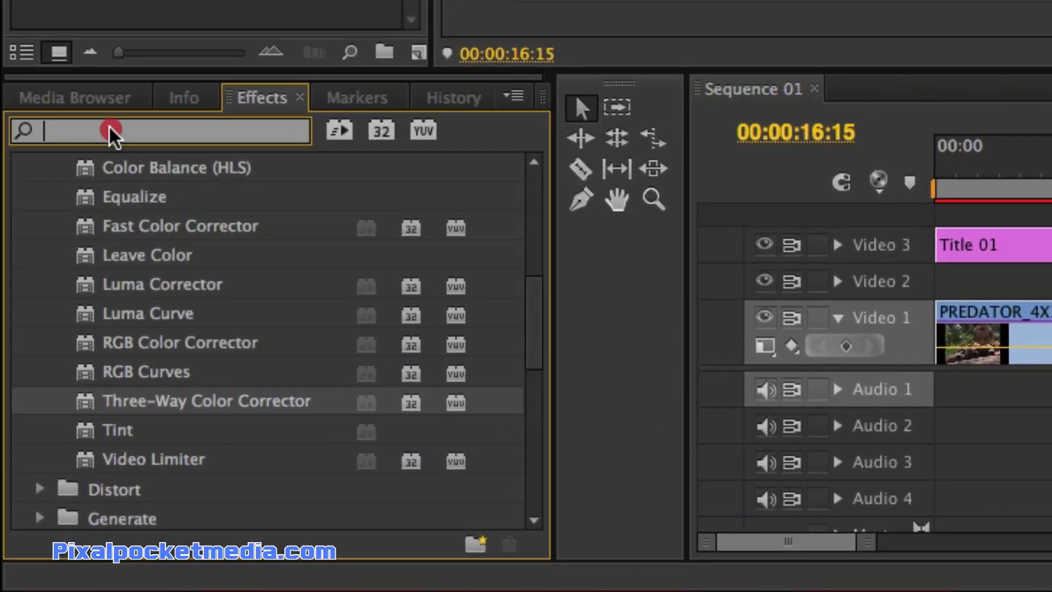
pyautogui.write('Cro')
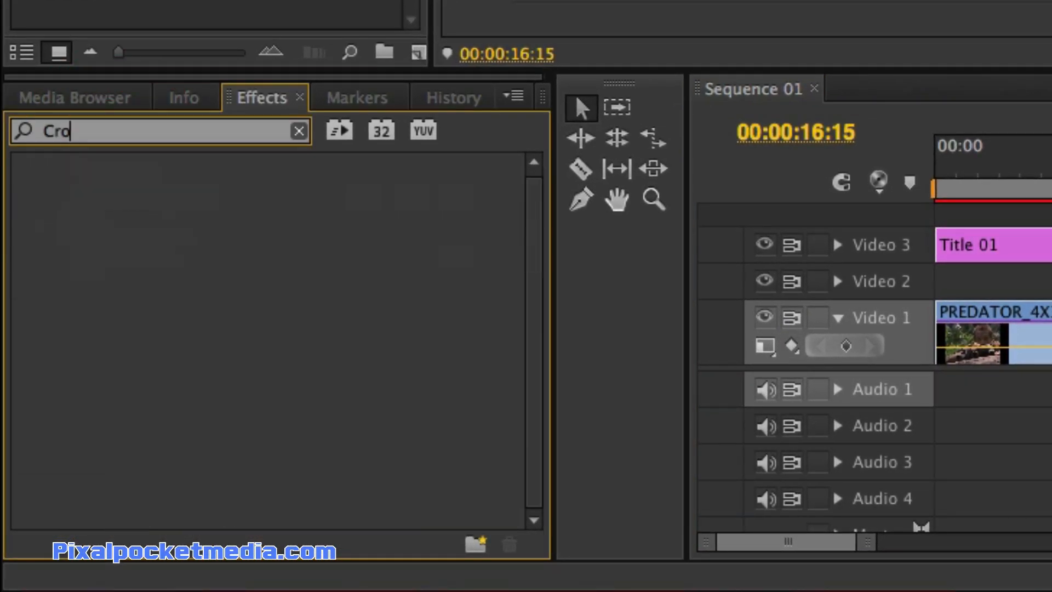
pyautogui.write('p')
pyautogui.click(109, 313)
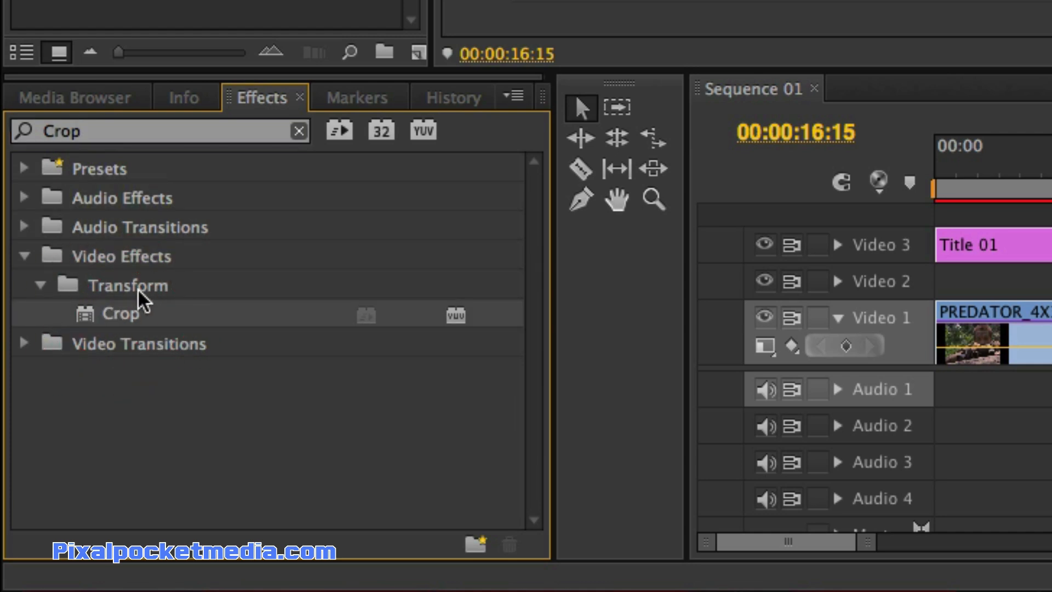
pyautogui.moveTo(125, 322); pyautogui.dragTo(399, 336)
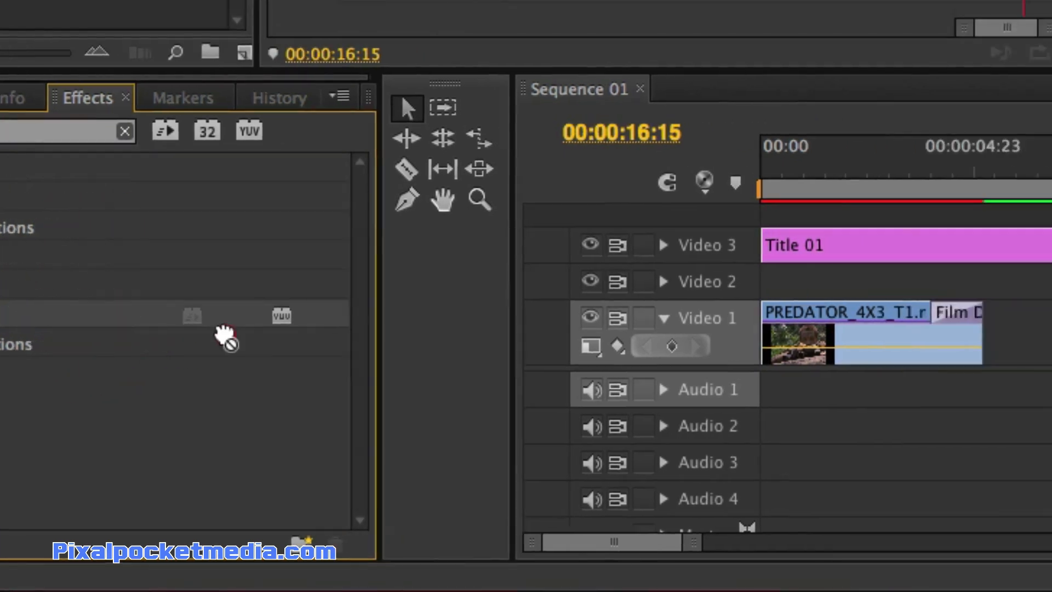
pyautogui.moveTo(223, 331); pyautogui.dragTo(653, 343)
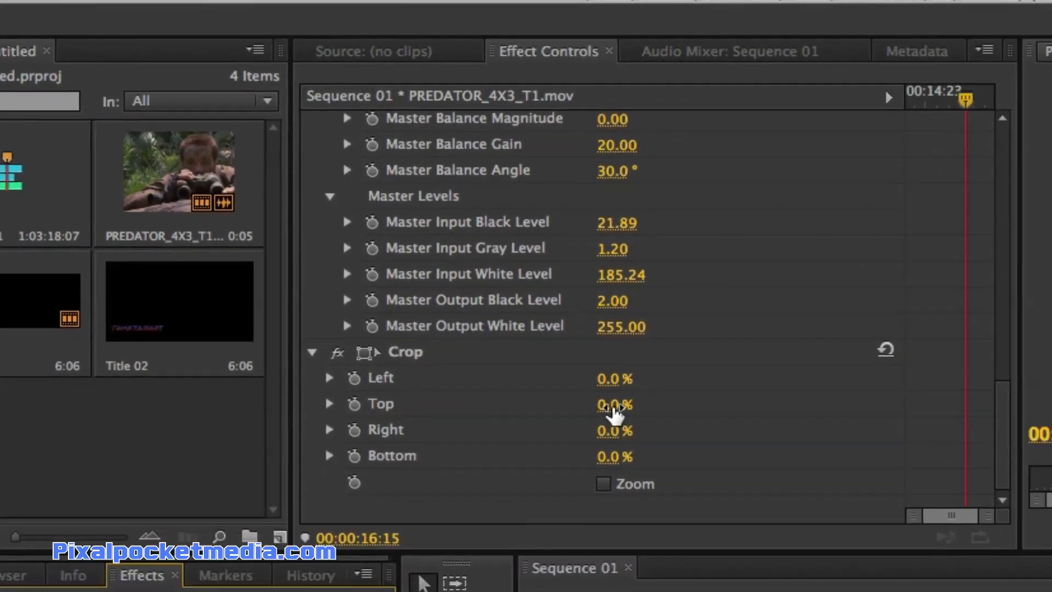
# Set the Crop effect's top and bottom values to 25.0% each and check the last clip at 00:00:17:00
pyautogui.moveTo(731, 445); pyautogui.dragTo(753, 444)
pyautogui.moveTo(249, 285); pyautogui.dragTo(264, 281)
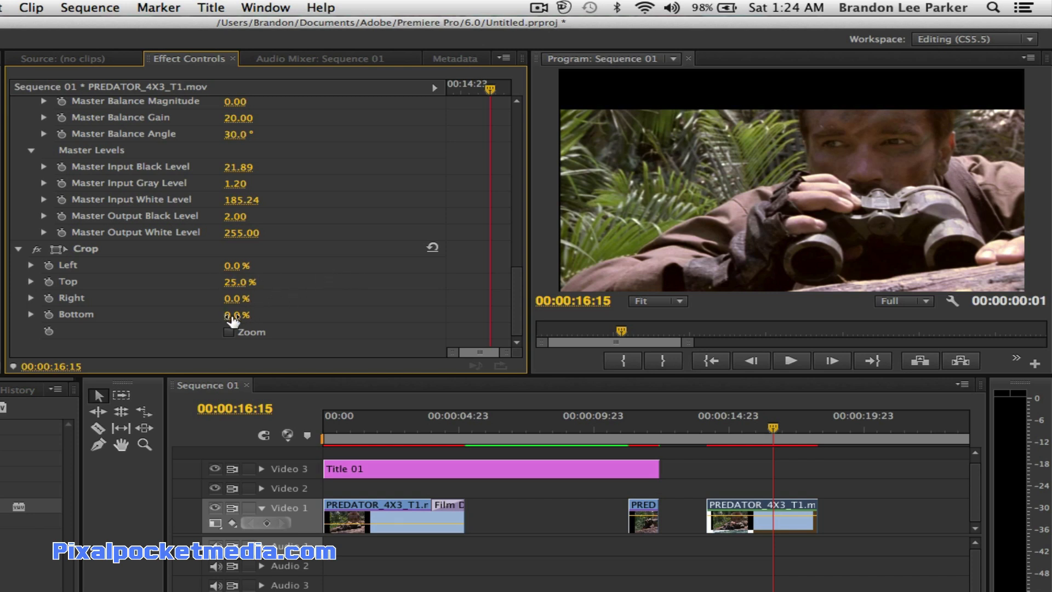
pyautogui.moveTo(234, 315); pyautogui.dragTo(274, 315)
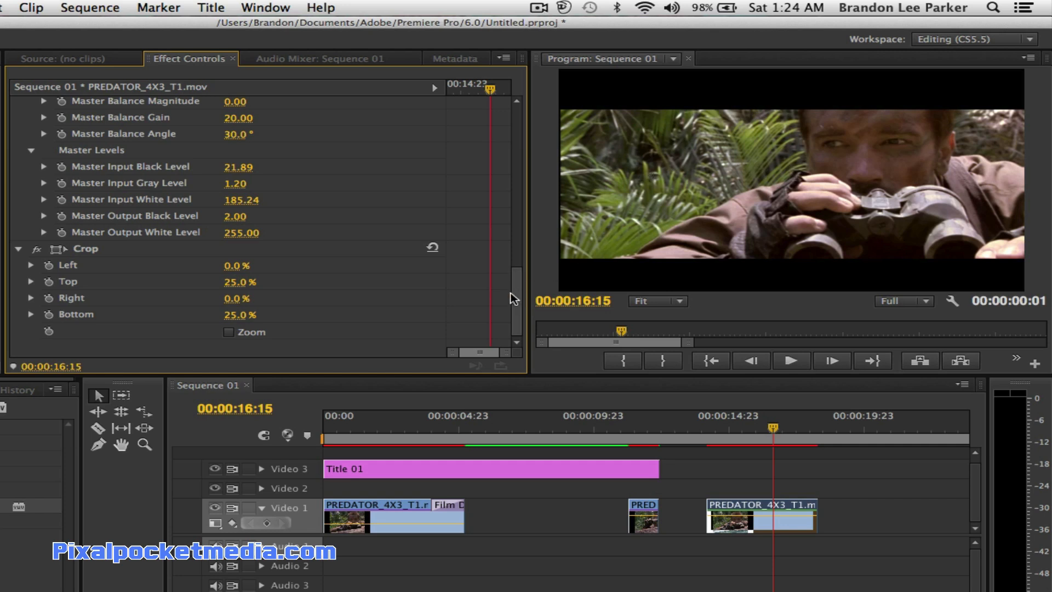
pyautogui.moveTo(518, 294); pyautogui.dragTo(522, 262)
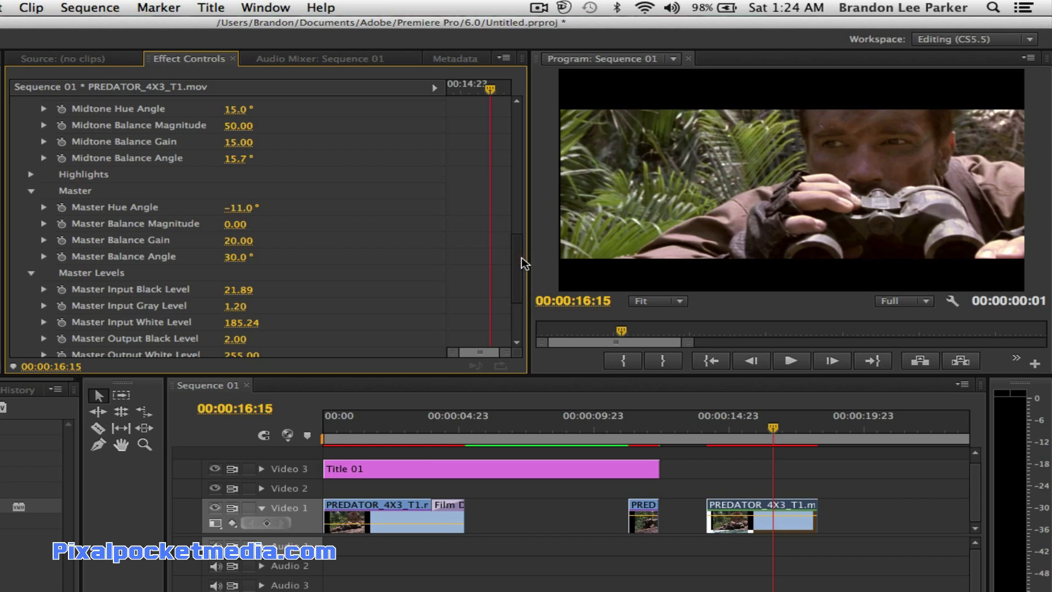
pyautogui.scroll(-3, 523, 262)
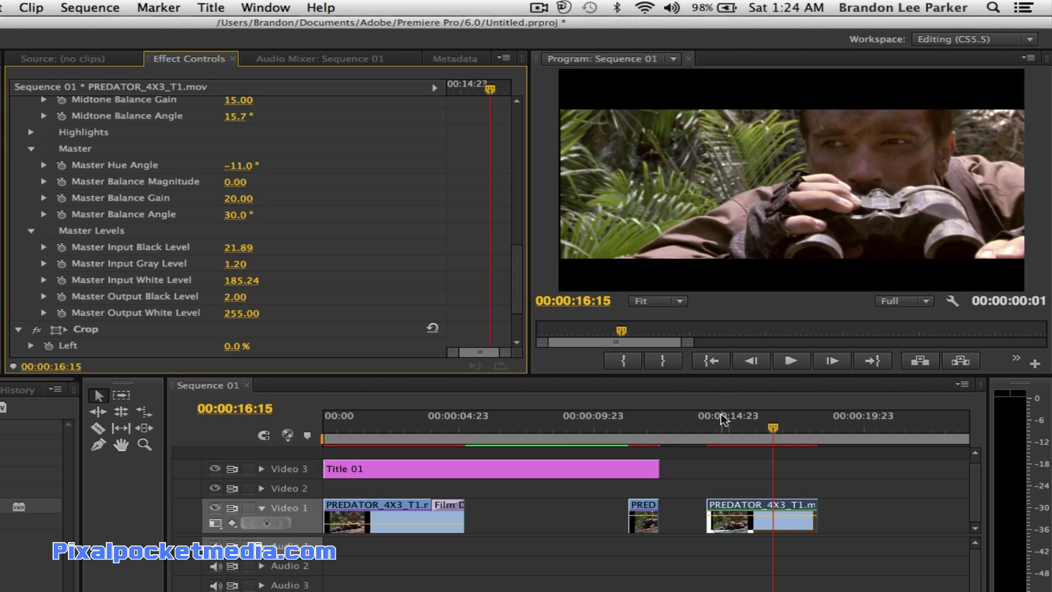
pyautogui.moveTo(712, 426); pyautogui.dragTo(782, 425)
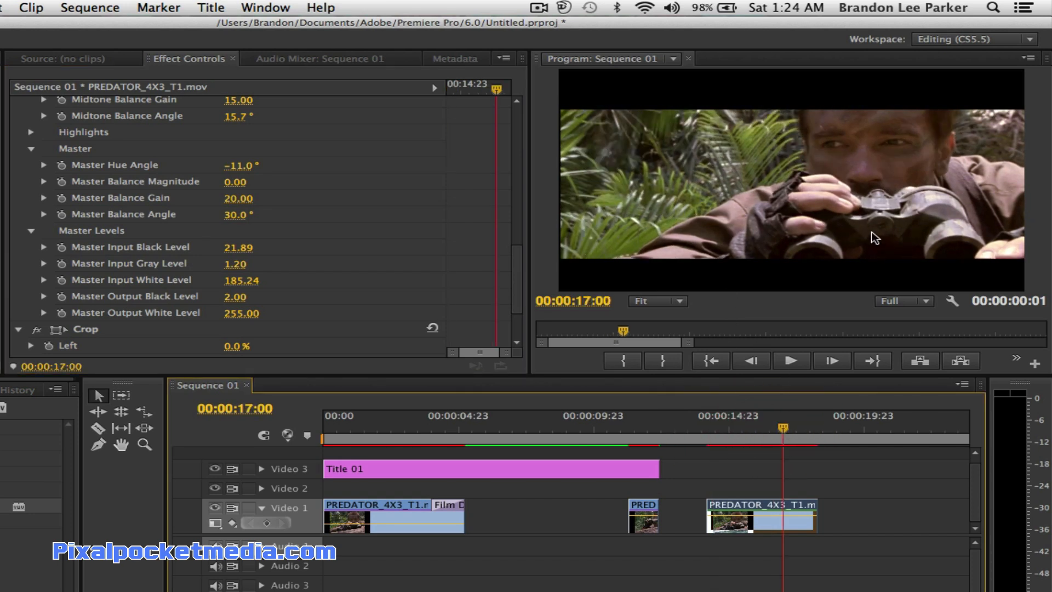
# Try resizing the last clip by its edge handle in the preview, and undo the change
pyautogui.click(849, 219)
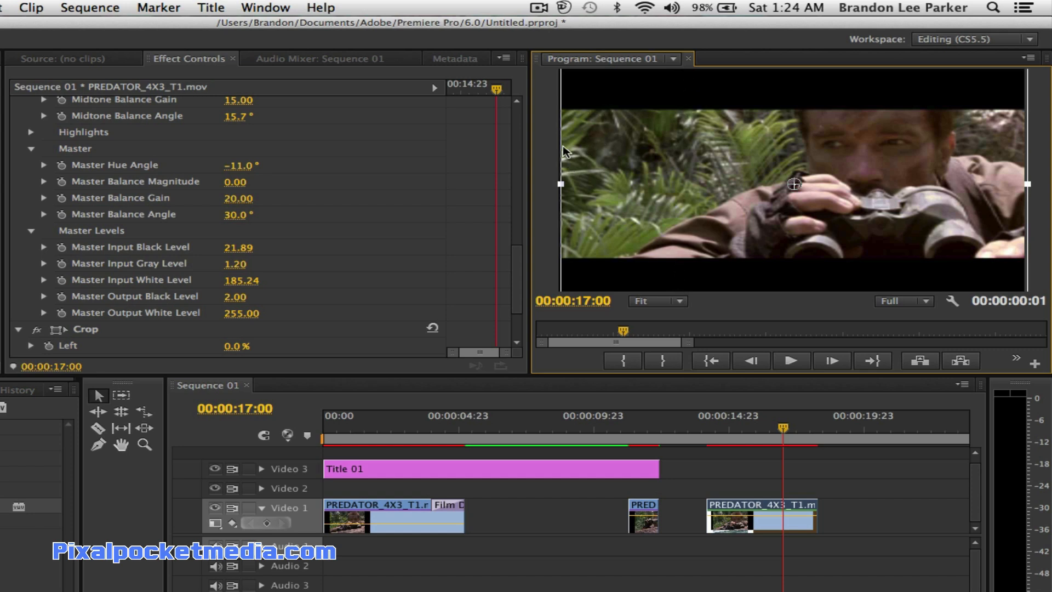
pyautogui.moveTo(559, 183); pyautogui.dragTo(547, 215)
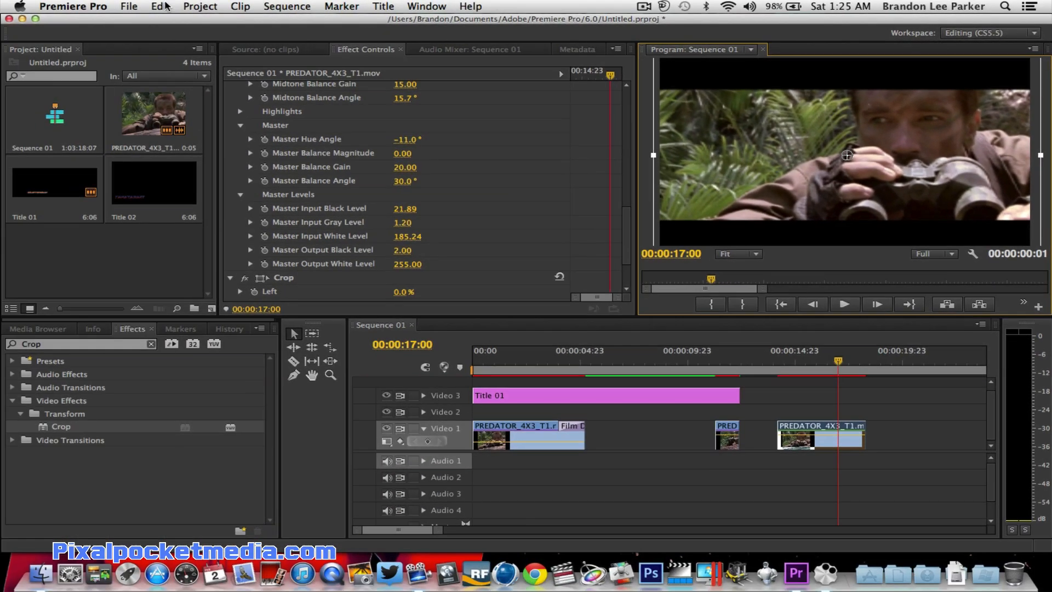
pyautogui.click(166, 7)
pyautogui.click(188, 28)
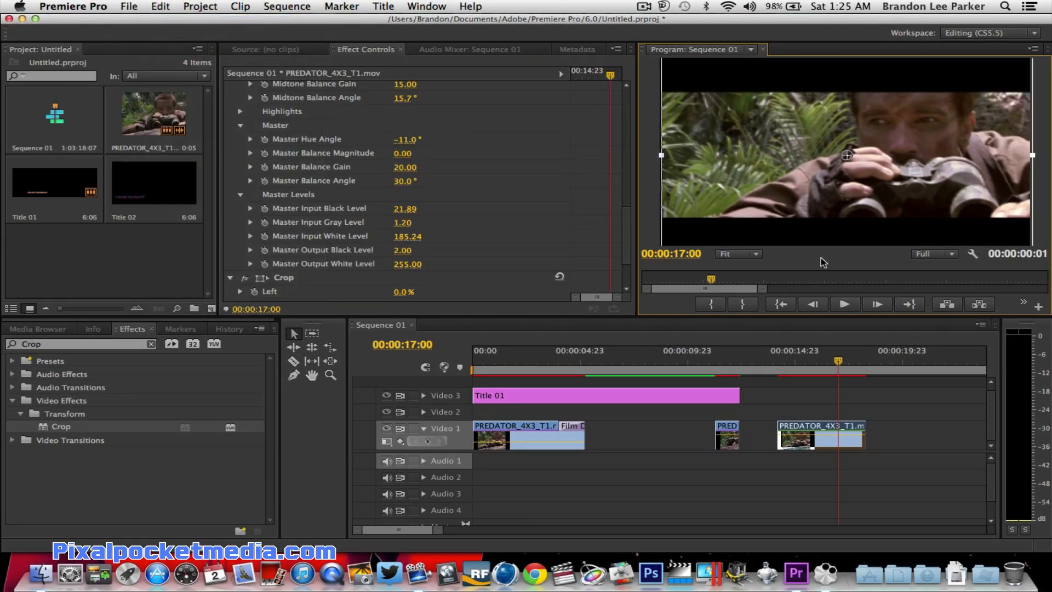
# Review the letterboxed last clip at 00:00:16:18 and 00:00:15:09 and deselect it in the preview
pyautogui.scroll(6, 1043, 181)
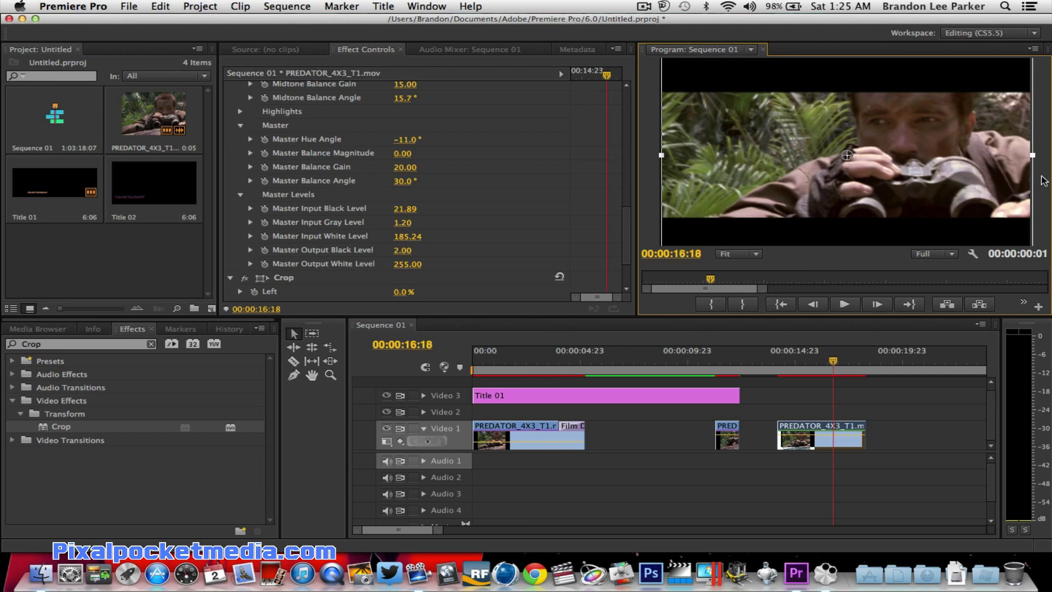
pyautogui.click(804, 362)
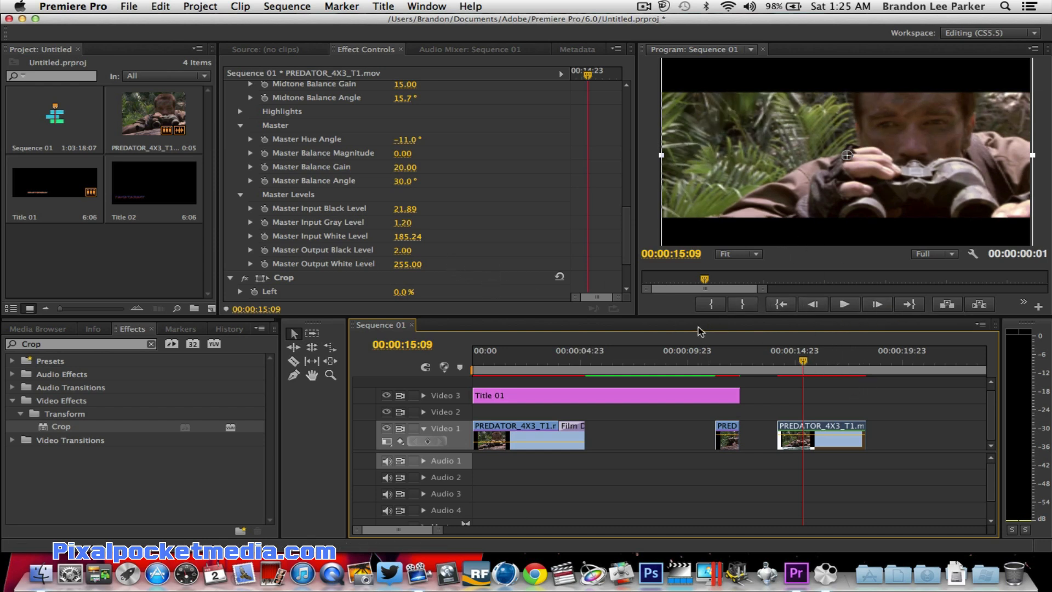
pyautogui.click(645, 188)
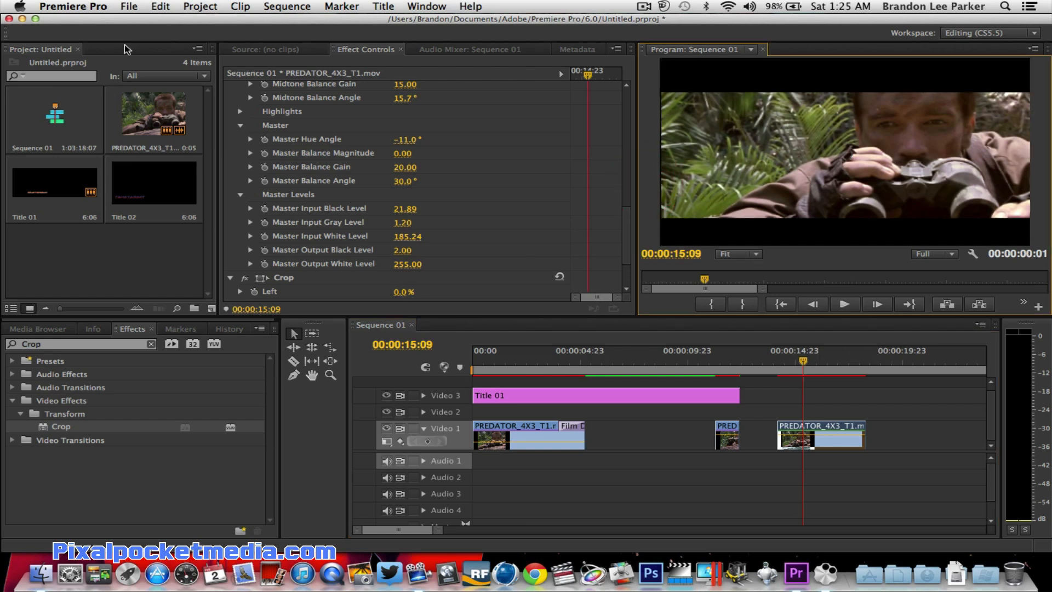
# With the playhead at 00:00:02:02, create a default still title named Title 03, keeping the 1280 × 1080 settings
pyautogui.click(514, 362)
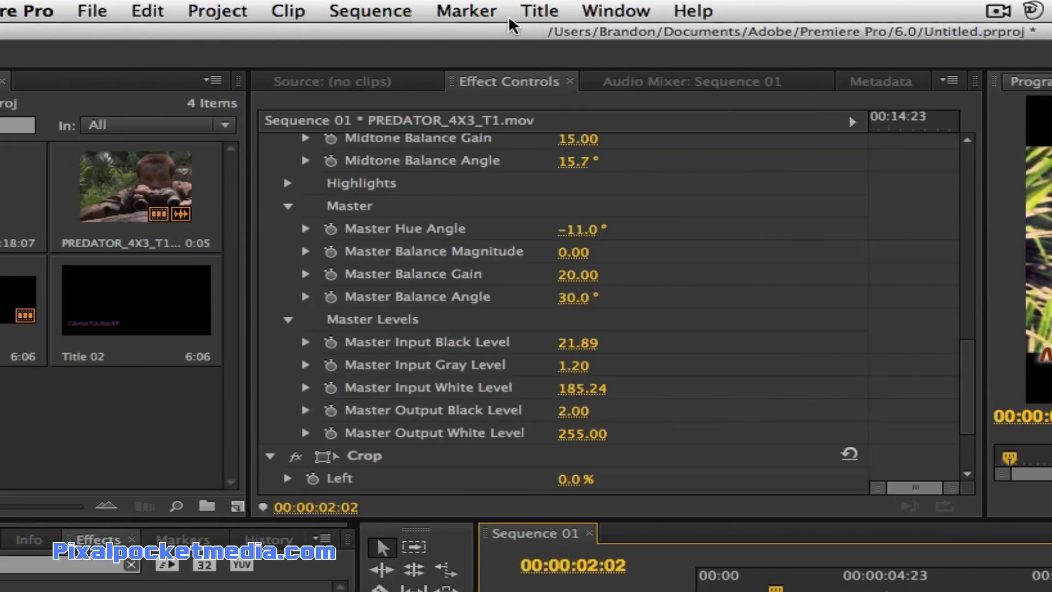
pyautogui.click(538, 13)
pyautogui.moveTo(586, 39)
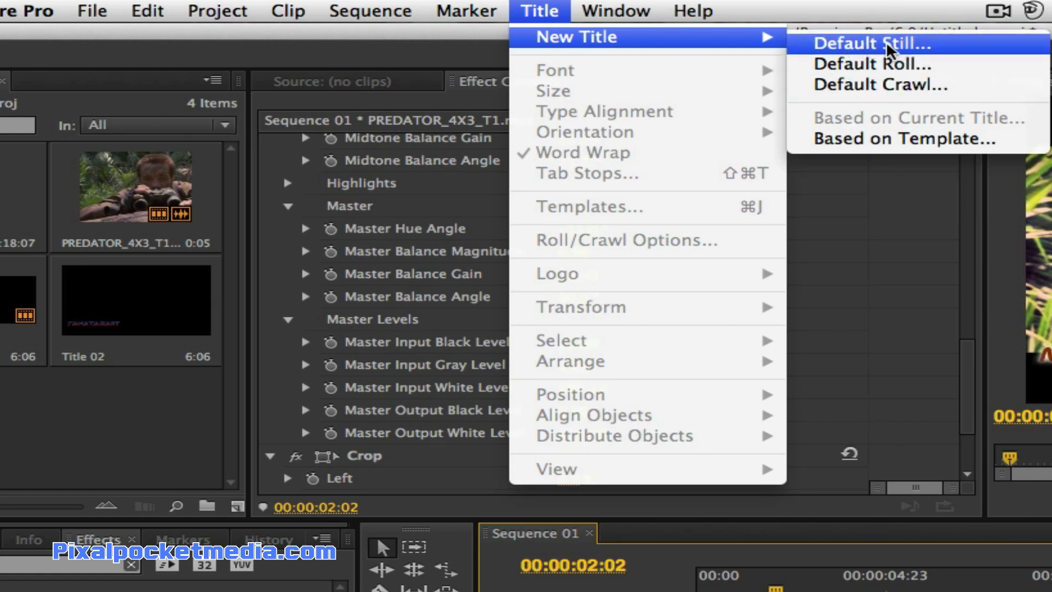
pyautogui.click(852, 49)
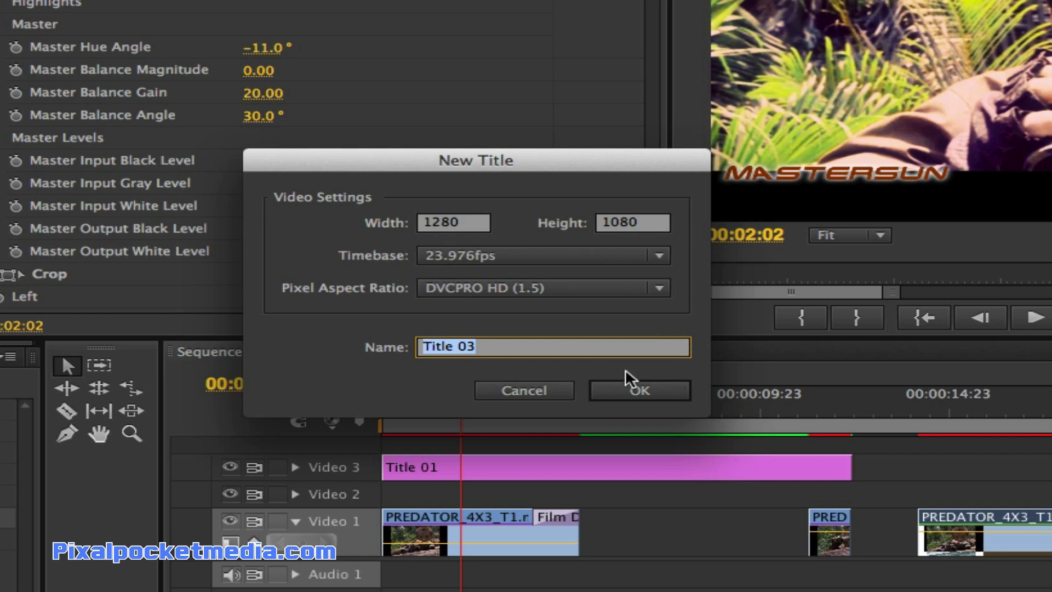
pyautogui.click(646, 390)
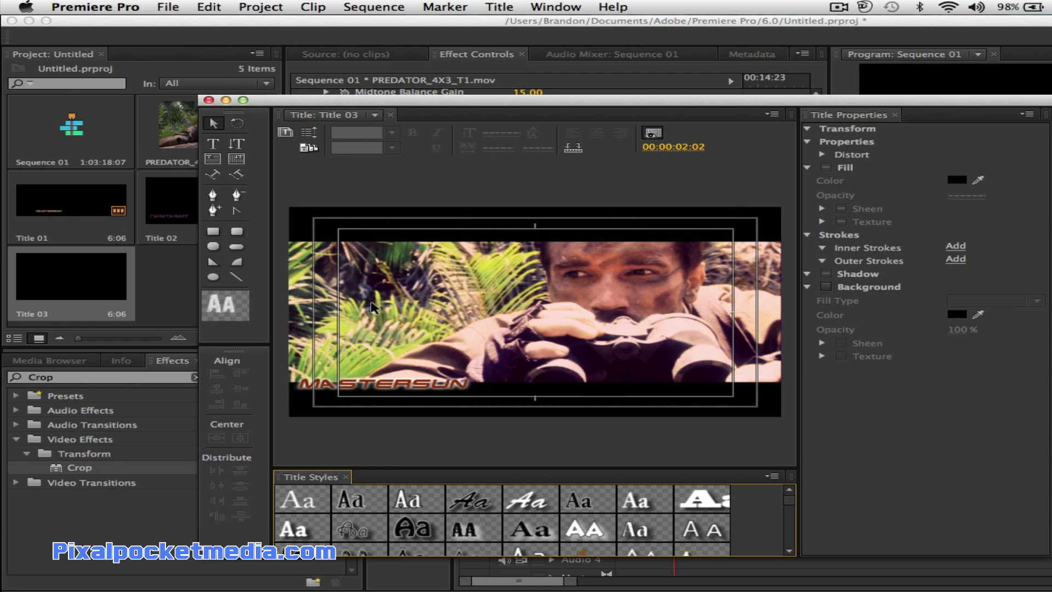
# Reopen Title 03 from the project bin with the playhead at 00:00:15:16 on the last clip, and reposition the title window
pyautogui.click(209, 100)
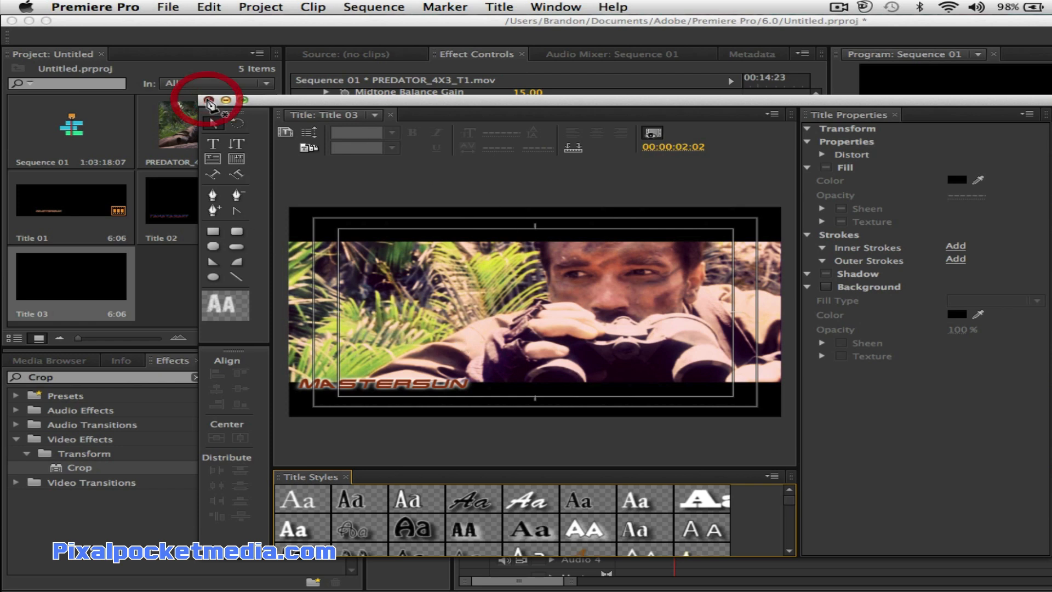
pyautogui.doubleClick(92, 286)
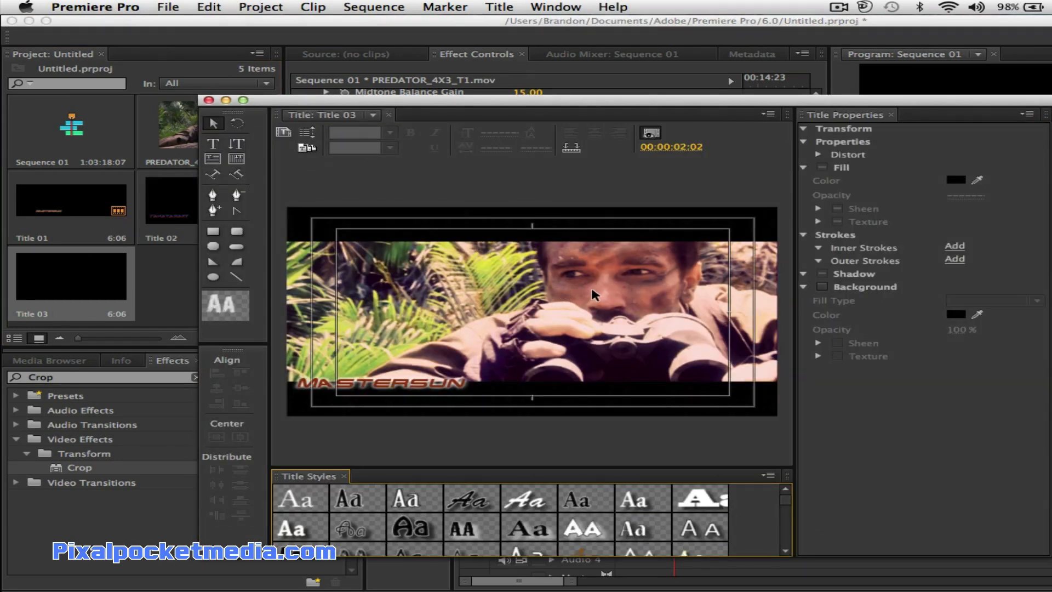
pyautogui.click(208, 101)
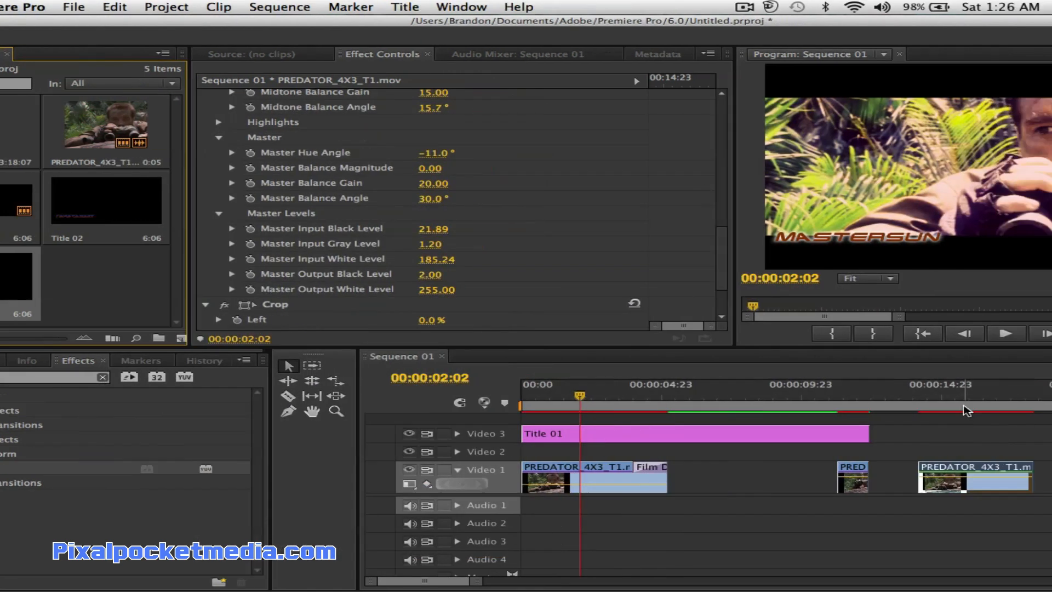
pyautogui.click(737, 396)
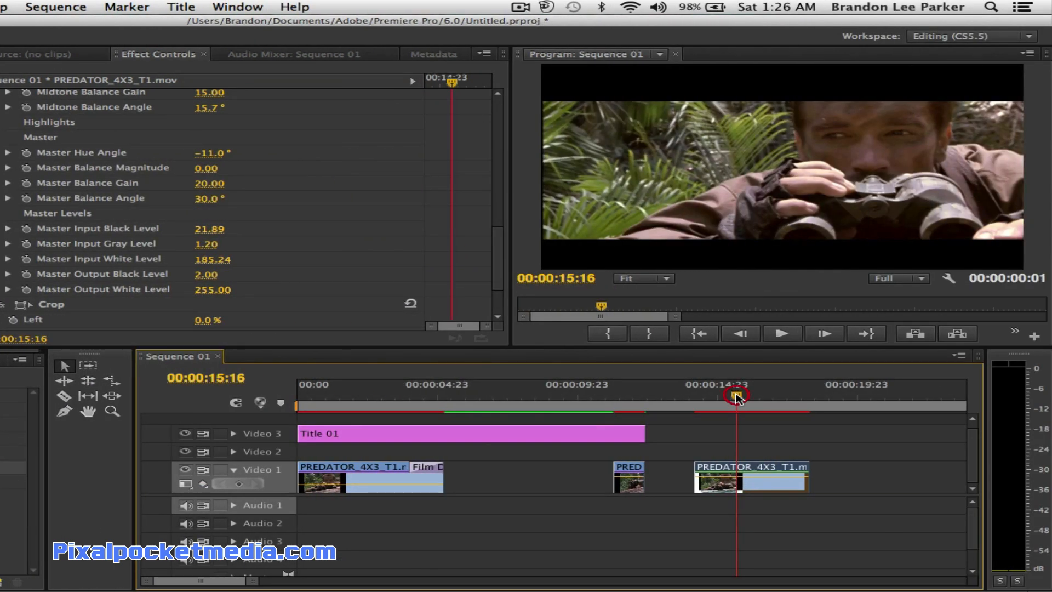
pyautogui.doubleClick(4, 467)
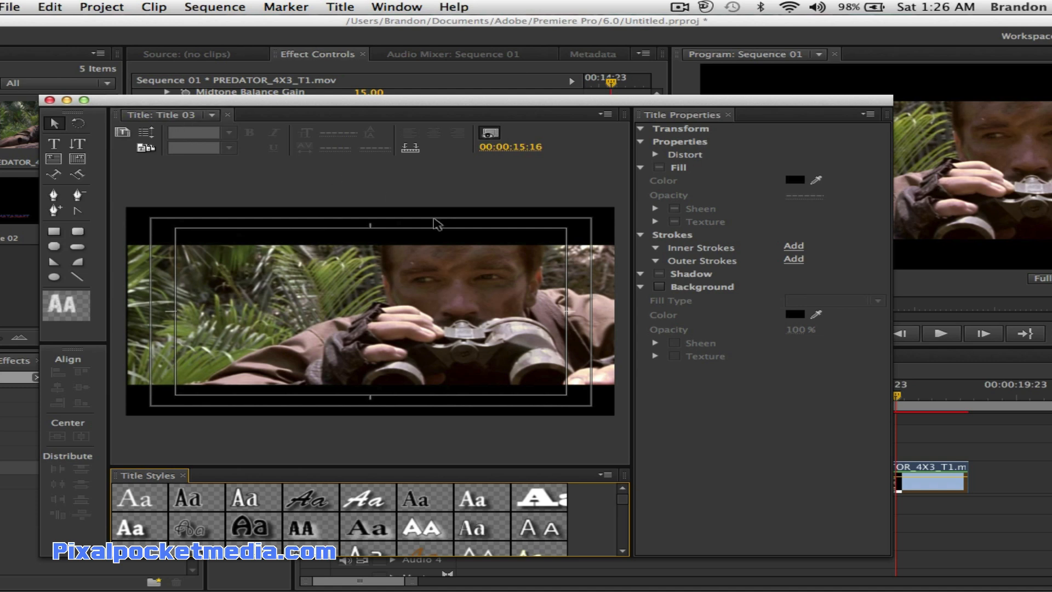
pyautogui.moveTo(329, 113); pyautogui.dragTo(439, 124)
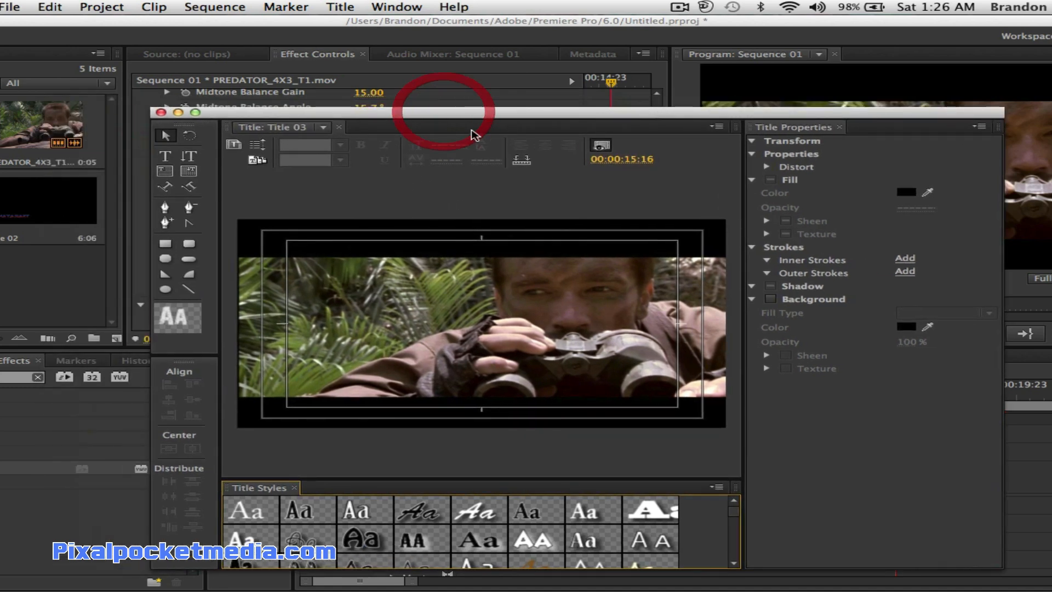
# Add the horizontal text Mastersun88 over the palm leaves in Title 03 with the Type tool
pyautogui.click(165, 156)
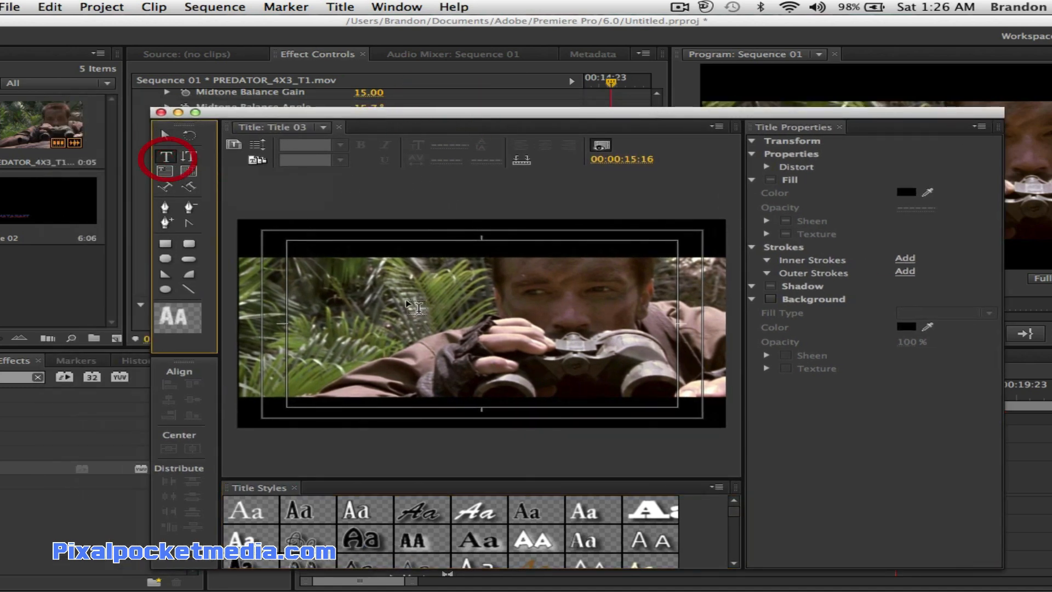
pyautogui.click(308, 337)
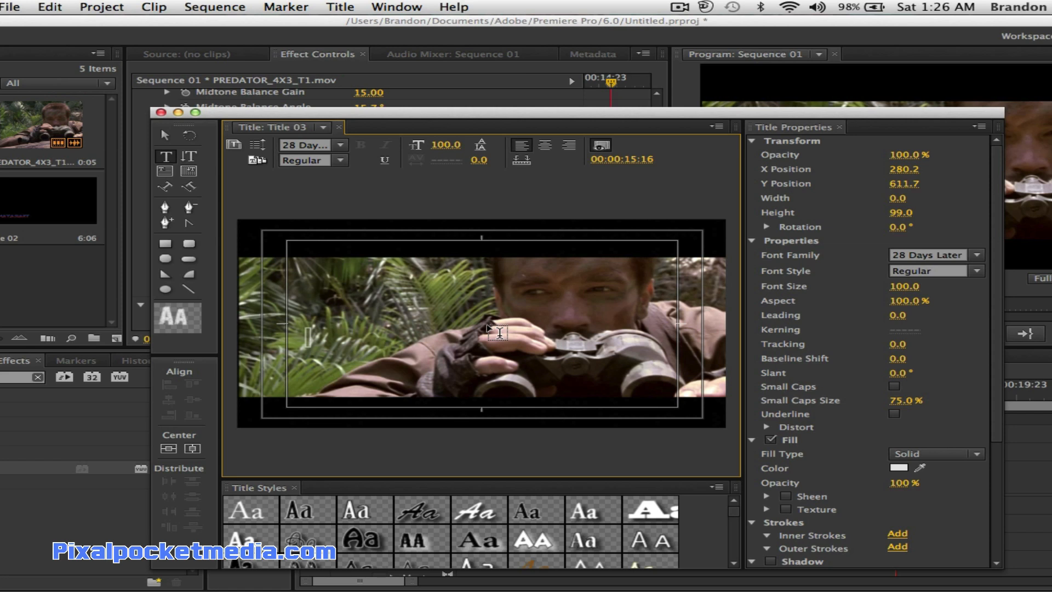
pyautogui.write('M')
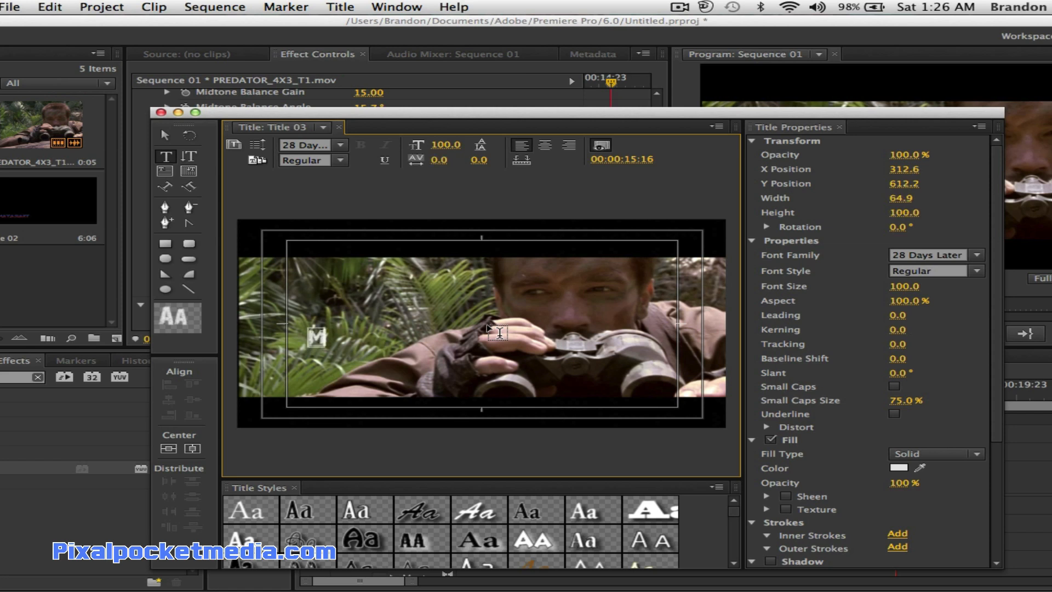
pyautogui.press('BackSpace')
pyautogui.write('M')
pyautogui.write('ASTERSU')
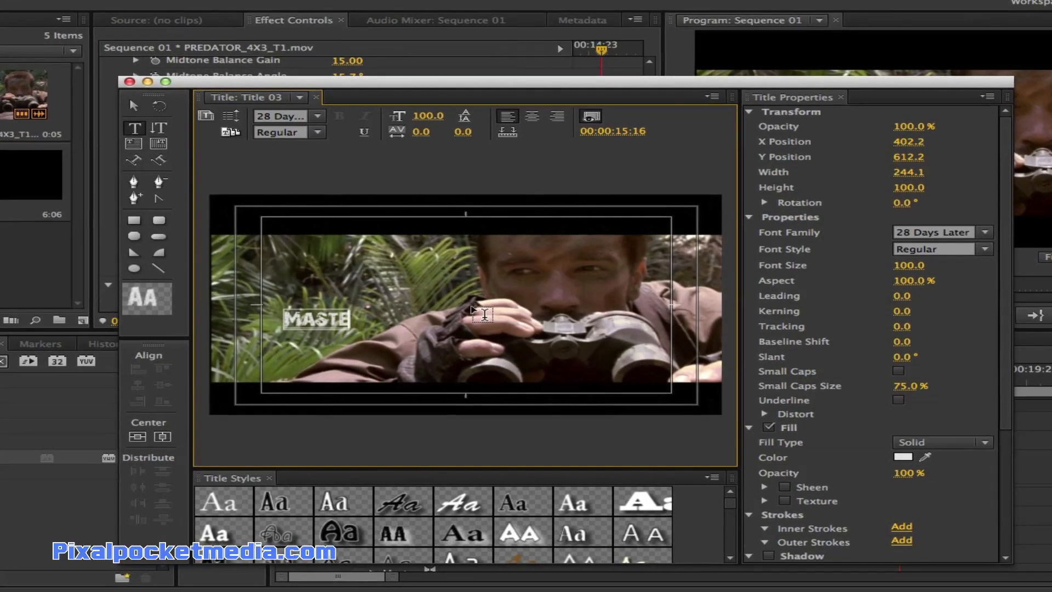
pyautogui.write('N')
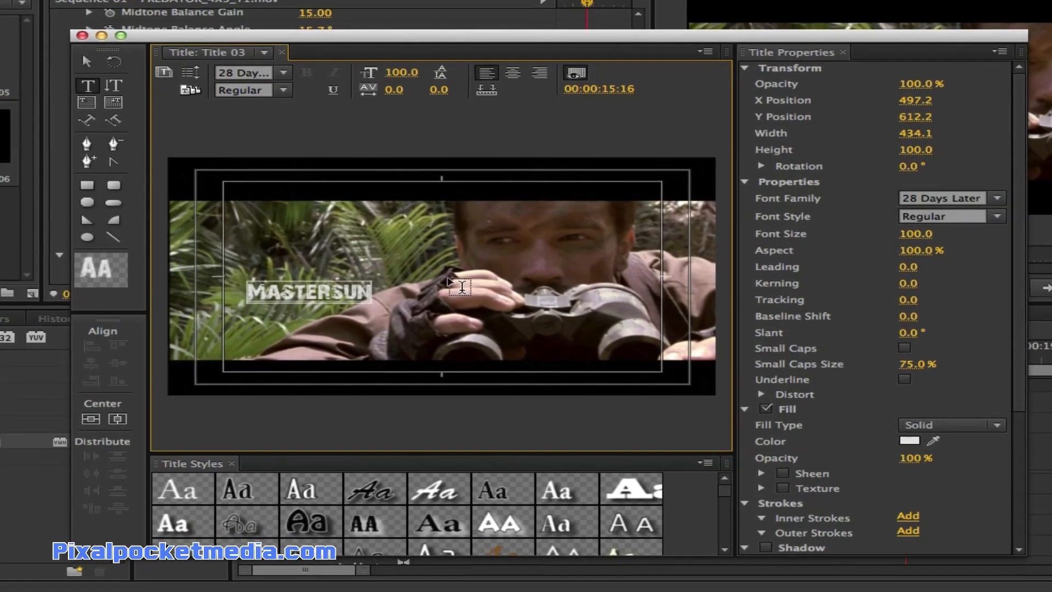
pyautogui.write('88')
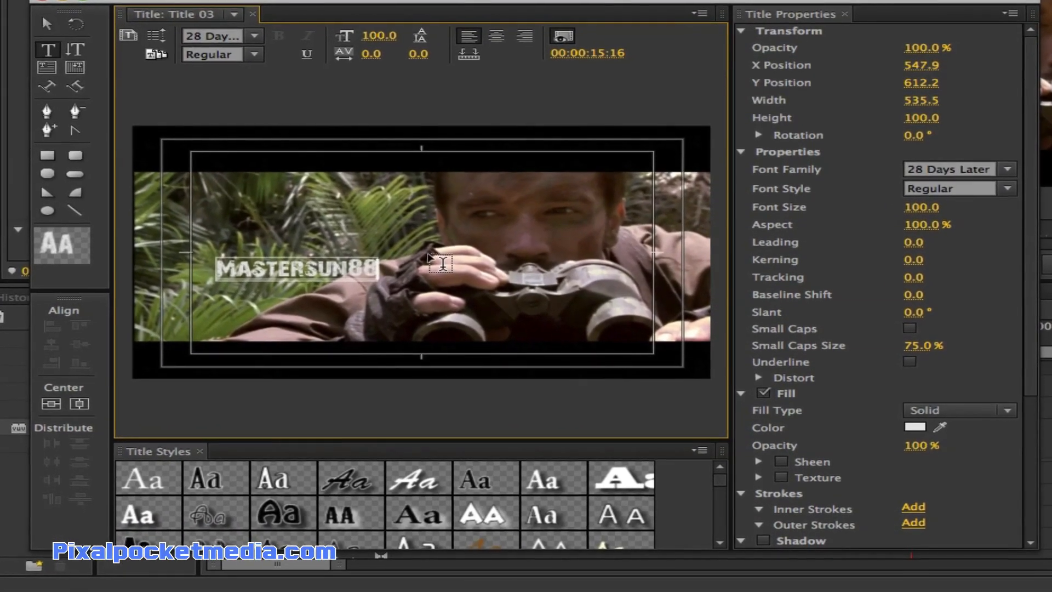
# Select the Mastersun88 text and change its font family to Beyond Wonderland
pyautogui.moveTo(214, 263); pyautogui.dragTo(372, 265)
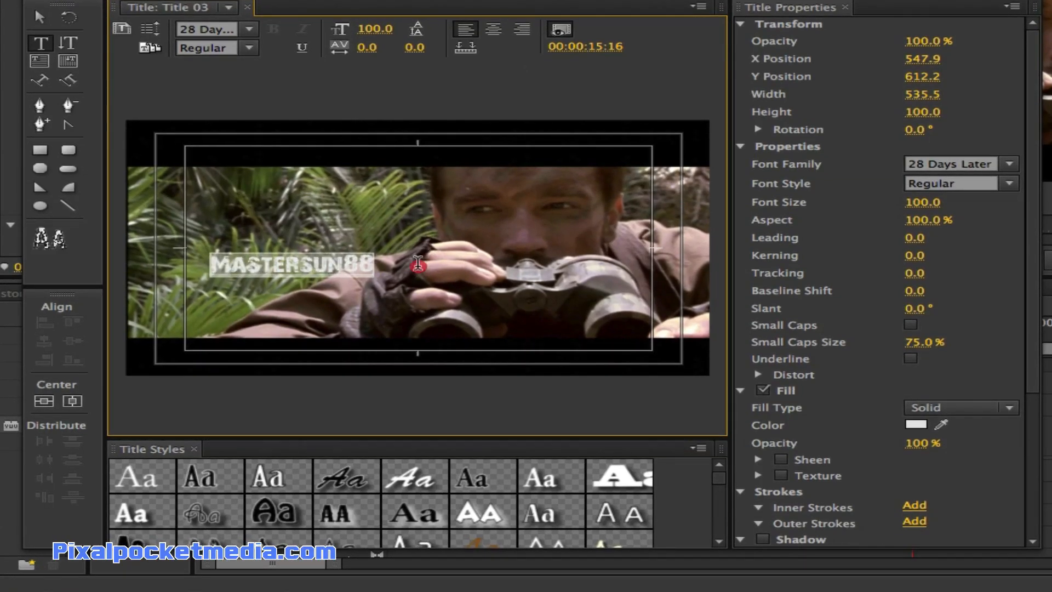
pyautogui.click(227, 22)
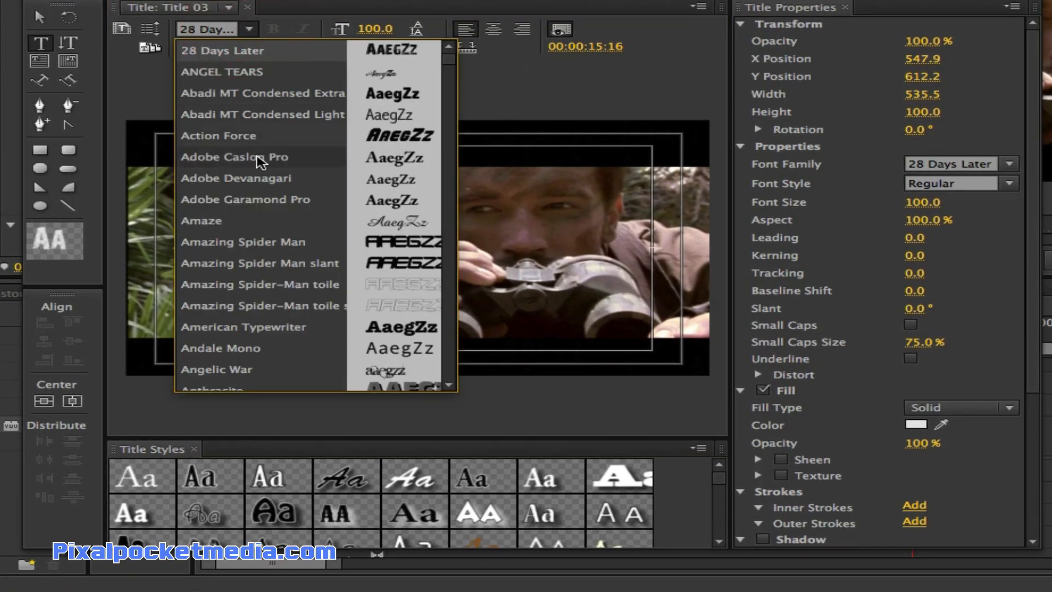
pyautogui.scroll(-7, 260, 162)
pyautogui.scroll(-3, 261, 163)
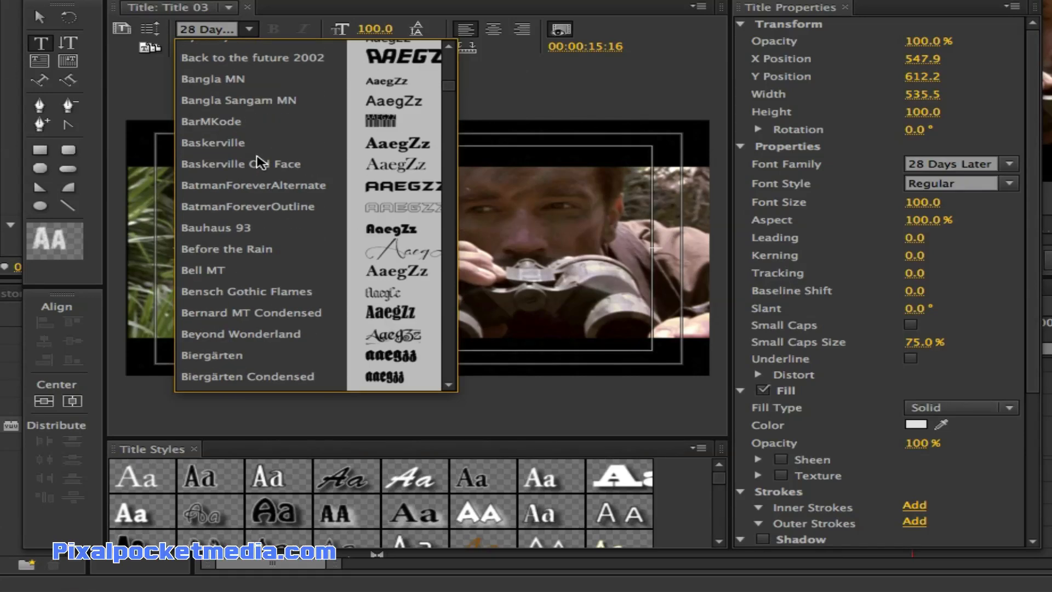
pyautogui.scroll(-2, 263, 323)
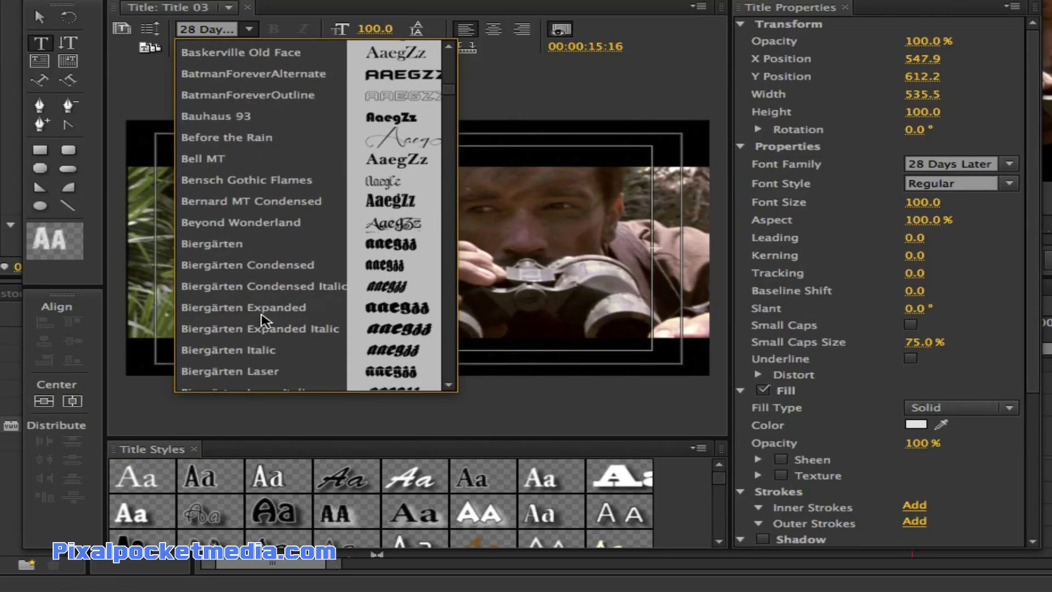
pyautogui.click(263, 224)
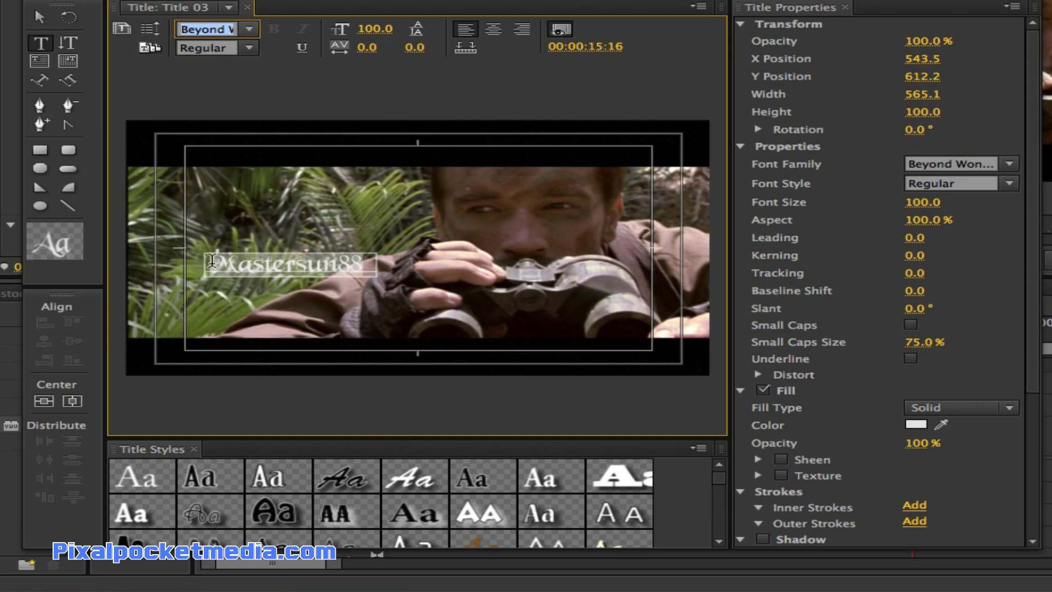
# Change the font family of the Mastersun88 text to Coffee
pyautogui.click(481, 270)
pyautogui.click(249, 29)
pyautogui.scroll(-10, 279, 204)
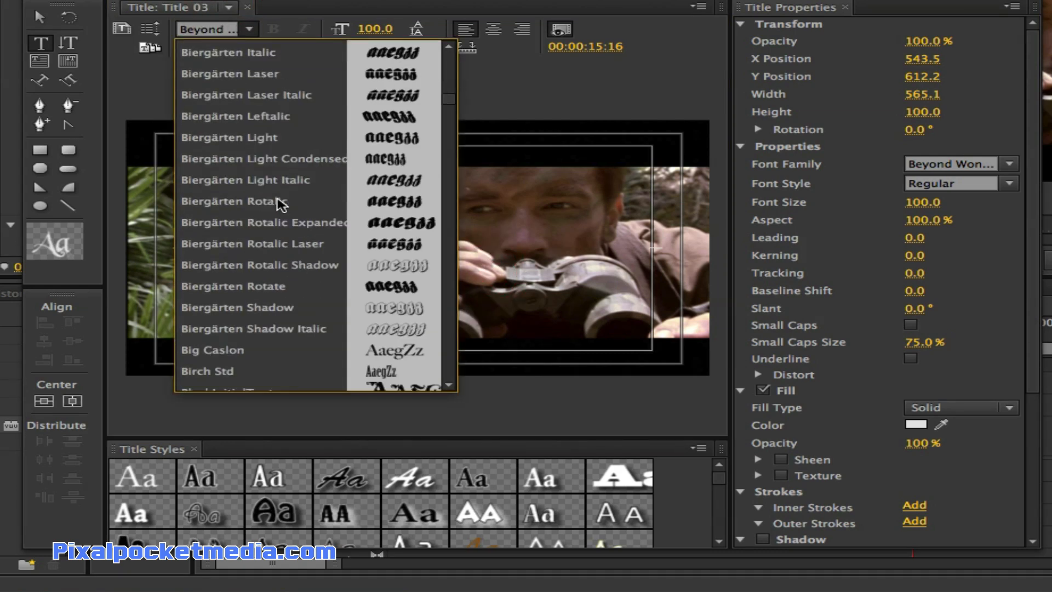
pyautogui.scroll(-6, 281, 204)
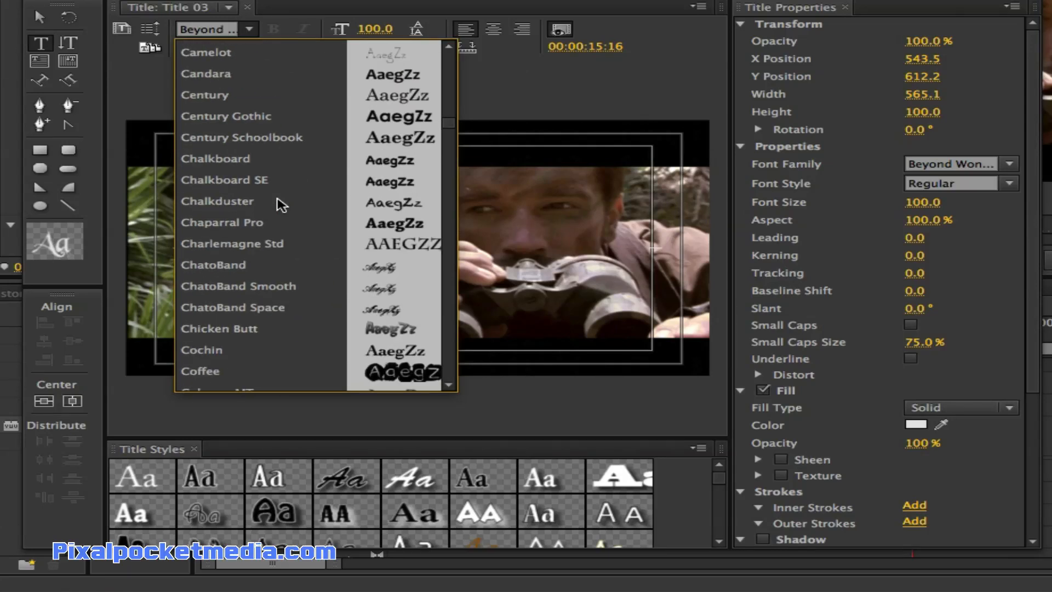
pyautogui.click(219, 202)
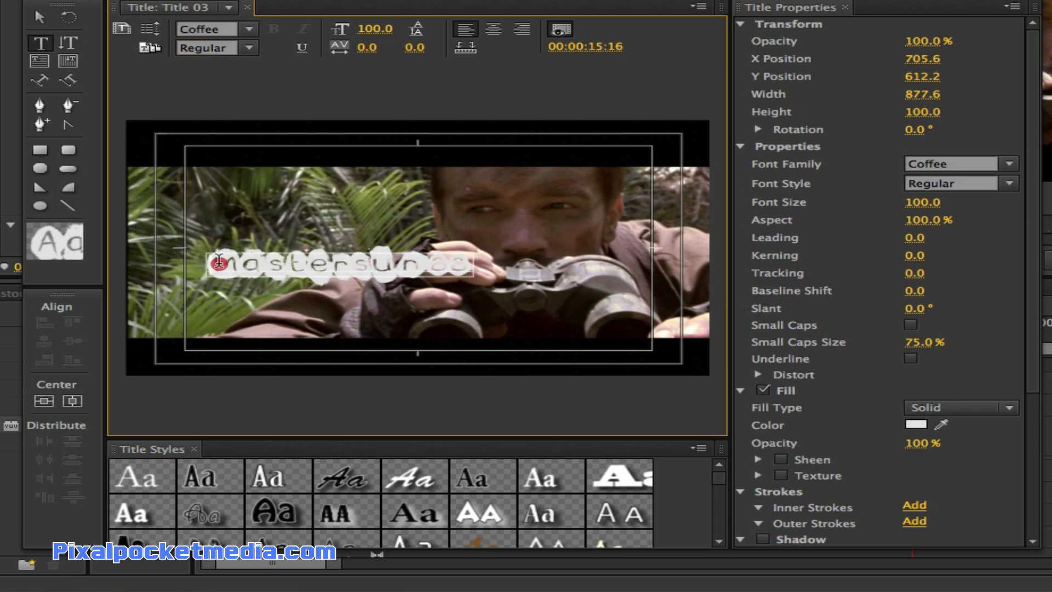
pyautogui.click(519, 262)
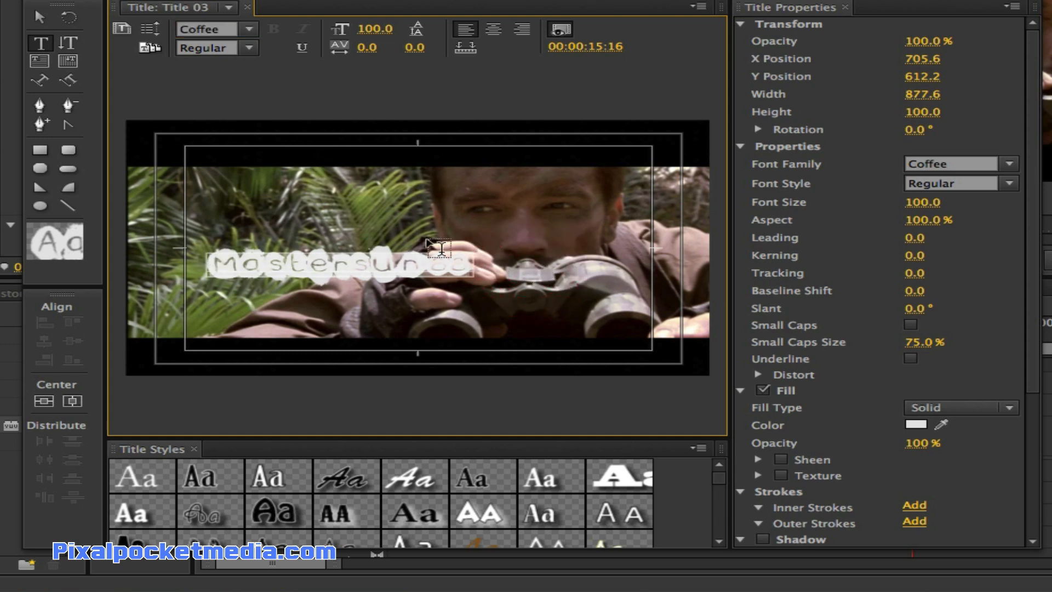
# Try the tan gradient title style on the Mastersun88 text, and apply the yellow beveled Tekton Pro Bold style instead
pyautogui.scroll(-5, 635, 477)
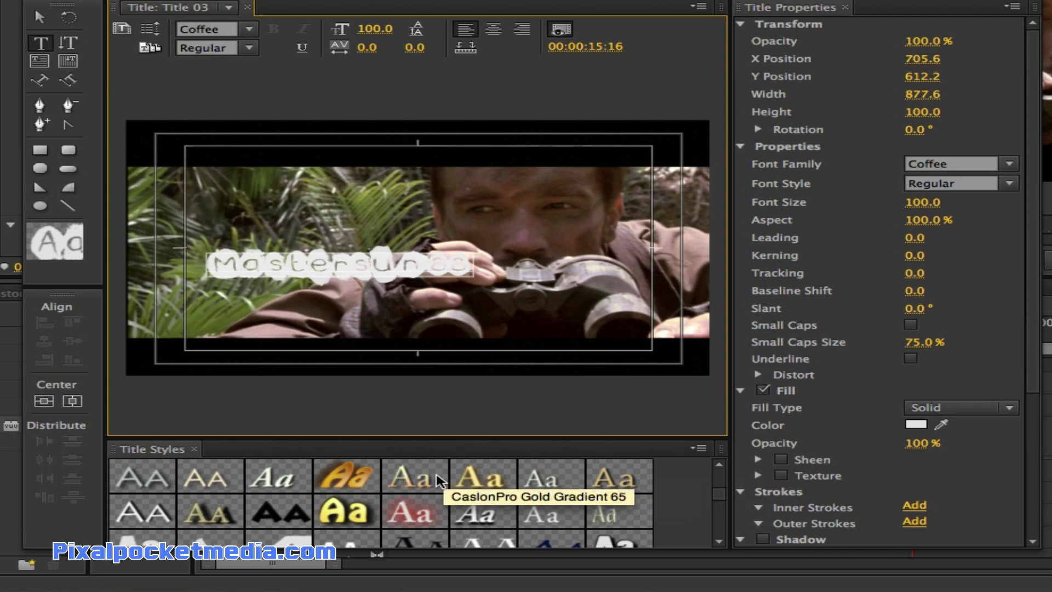
pyautogui.scroll(-5, 416, 480)
pyautogui.scroll(1, 438, 480)
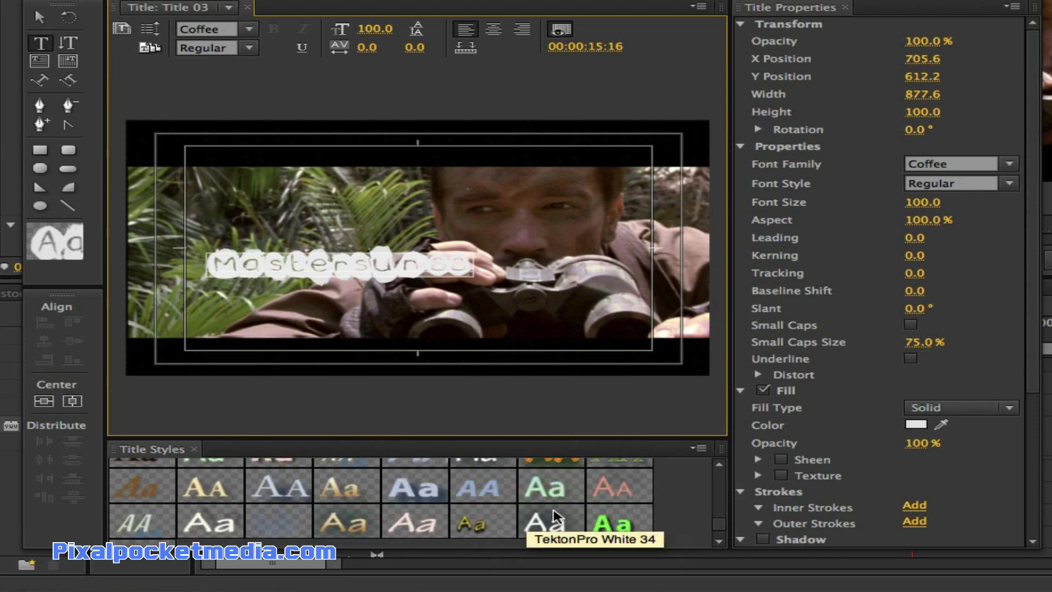
pyautogui.click(348, 527)
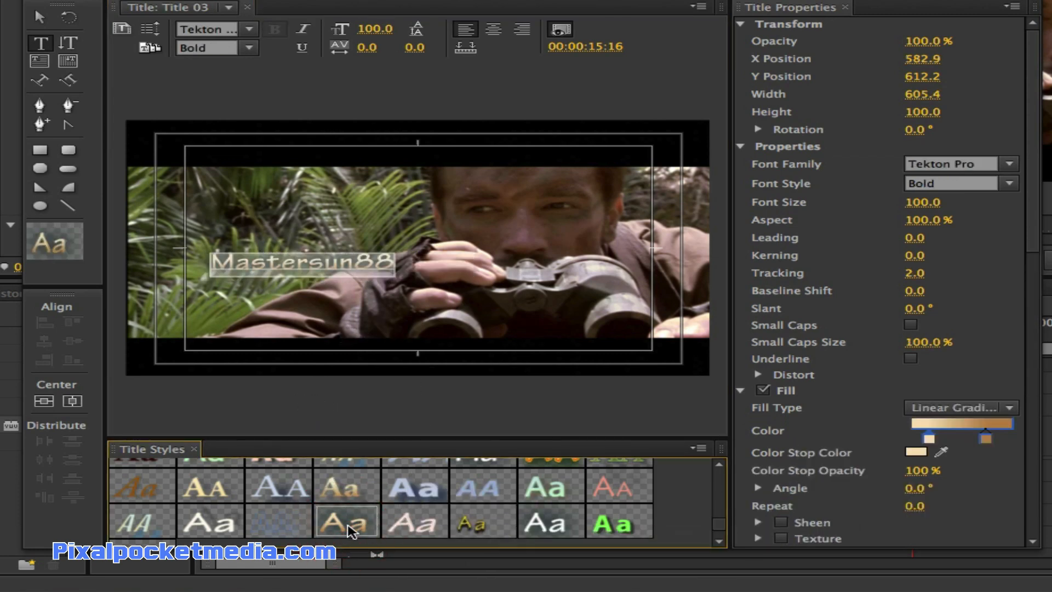
pyautogui.click(482, 521)
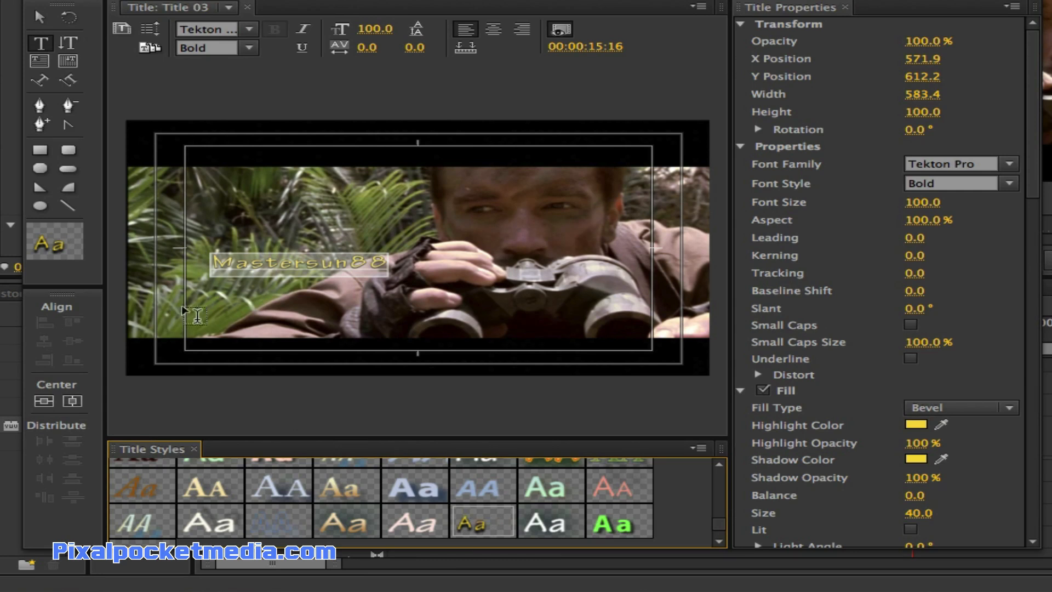
# Change the font family of the yellow Mastersun88 text to TNA LOGO and select the text
pyautogui.click(206, 261)
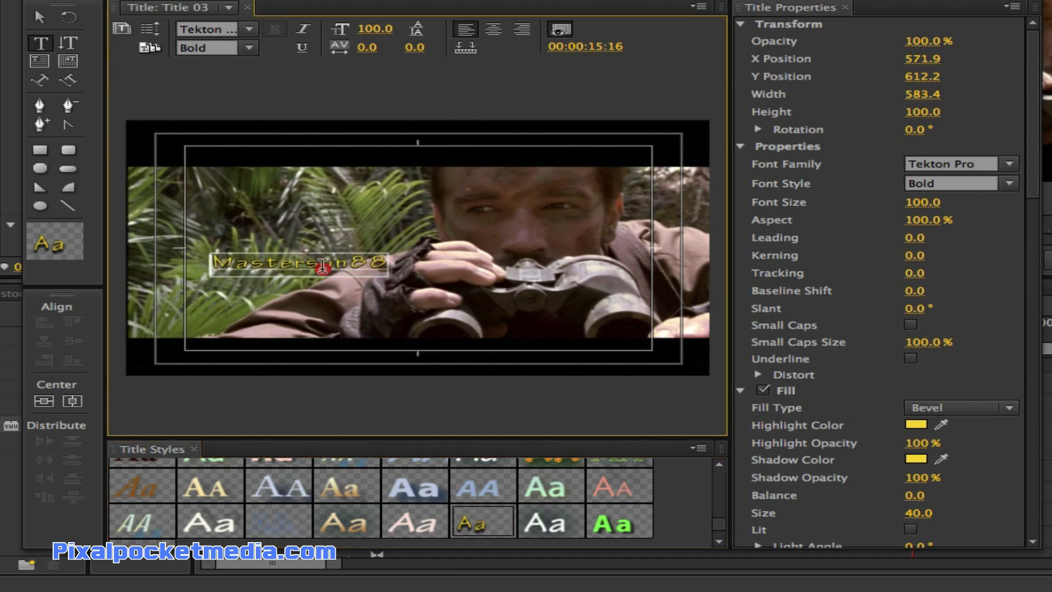
pyautogui.click(253, 29)
pyautogui.scroll(-4, 277, 157)
pyautogui.scroll(1, 274, 158)
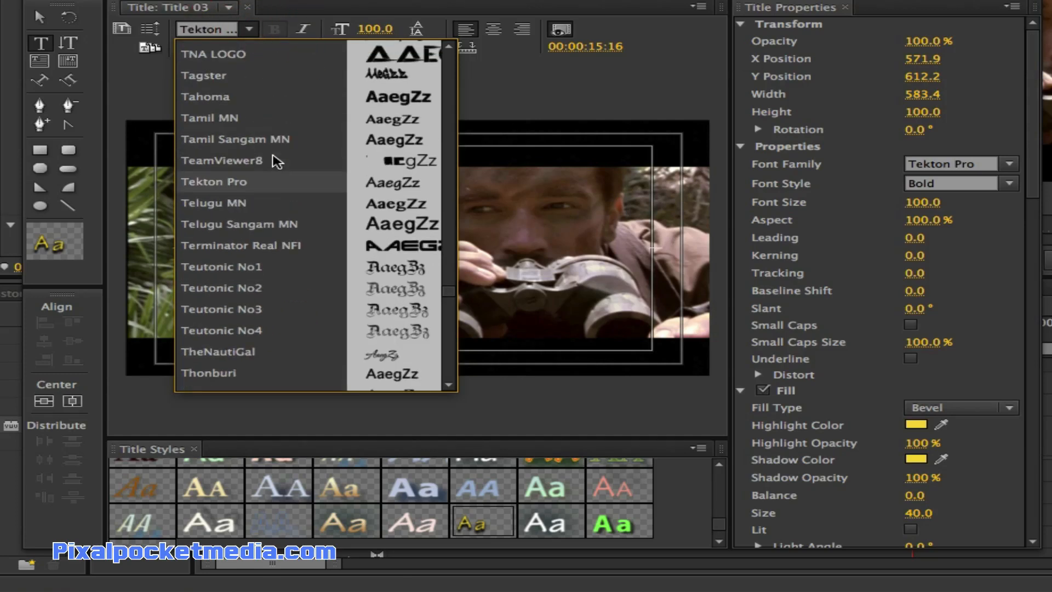
pyautogui.click(219, 79)
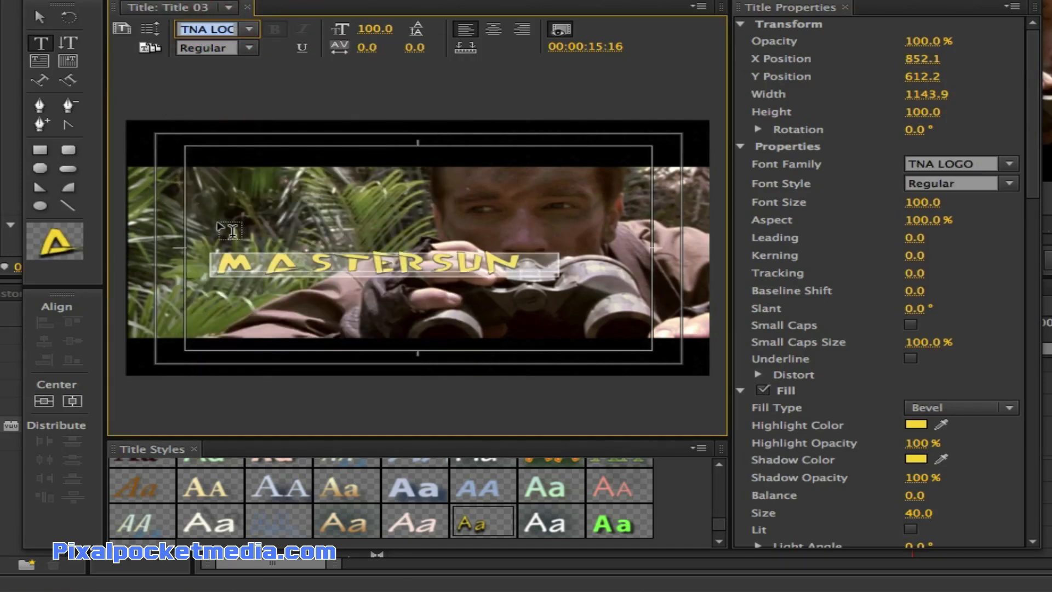
pyautogui.moveTo(220, 268); pyautogui.dragTo(569, 269)
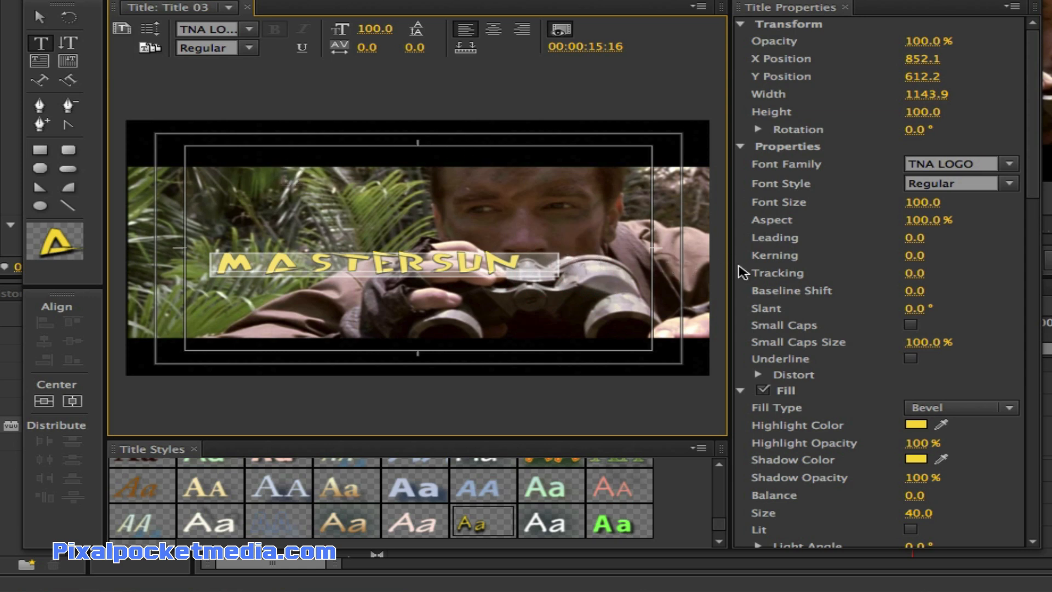
# Set the highlight color of the text's bevel fill to blue 0208B1
pyautogui.scroll(-5, 742, 272)
pyautogui.scroll(-2, 740, 268)
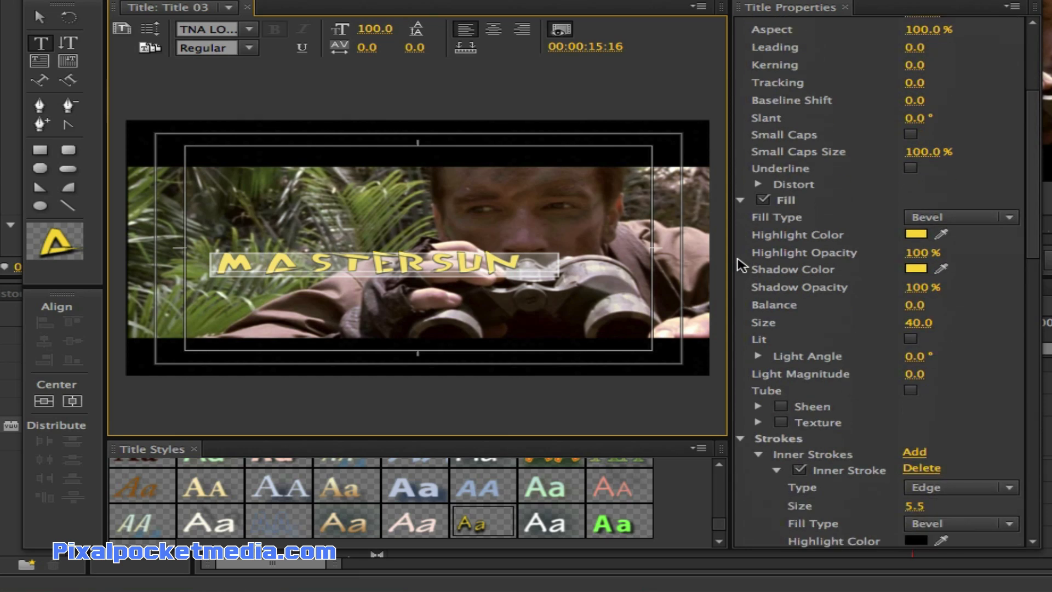
pyautogui.click(914, 234)
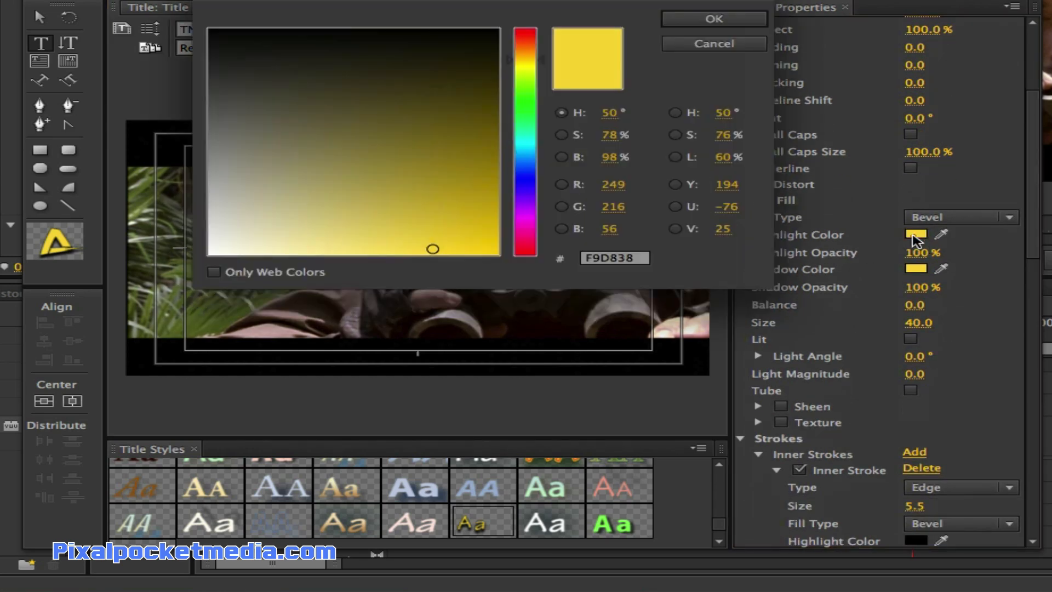
pyautogui.moveTo(461, 238); pyautogui.dragTo(505, 192)
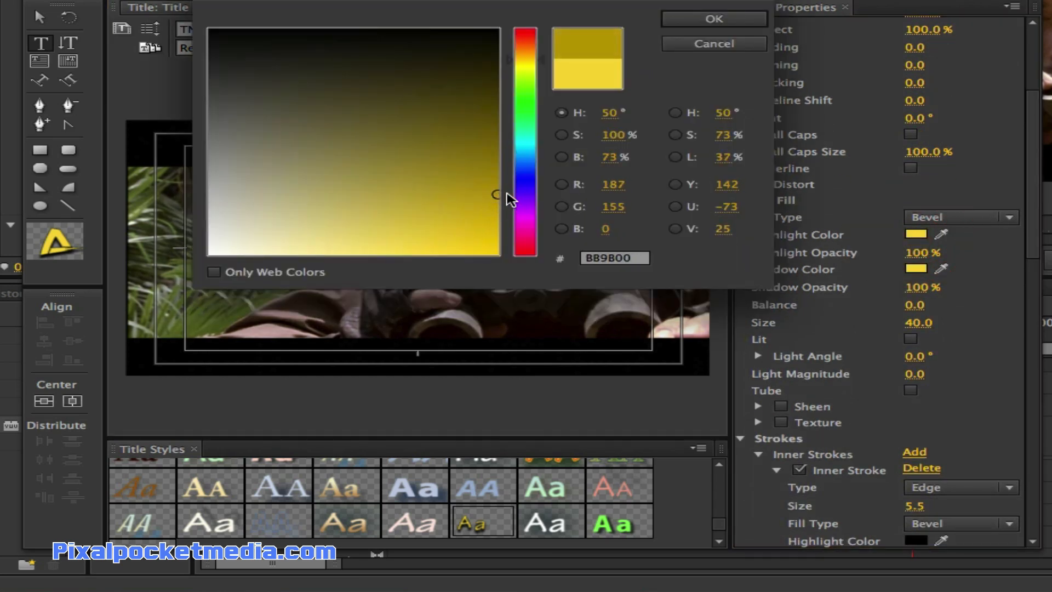
pyautogui.moveTo(457, 0); pyautogui.dragTo(809, 93)
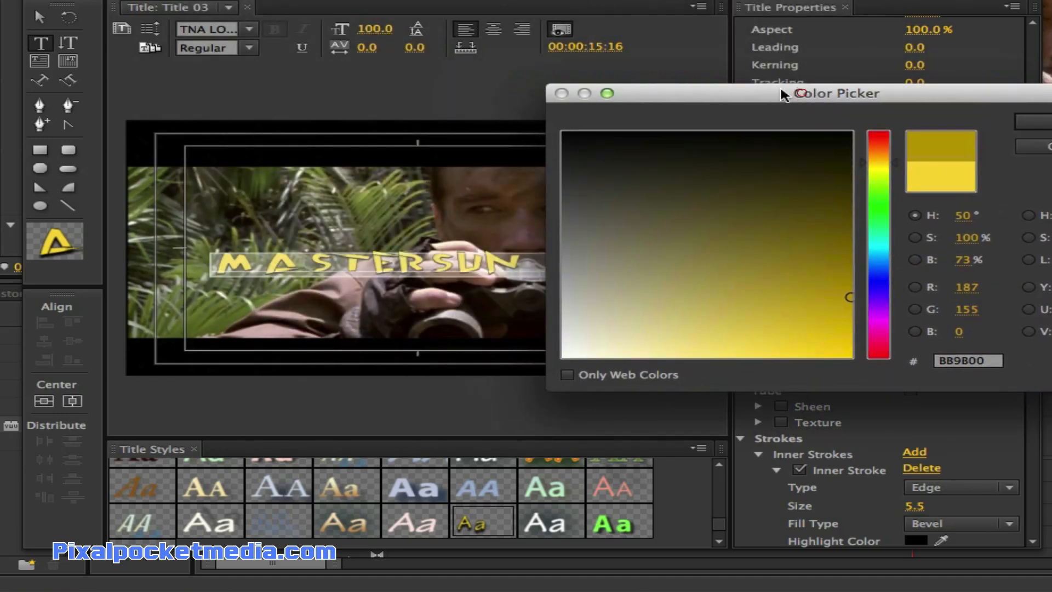
pyautogui.click(881, 280)
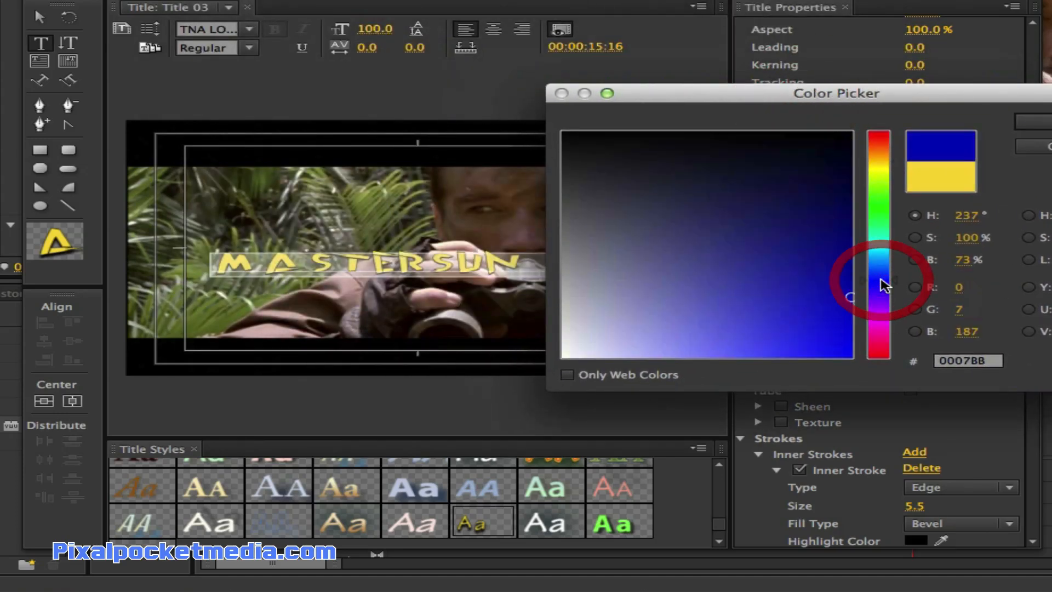
pyautogui.click(848, 288)
pyautogui.click(1035, 122)
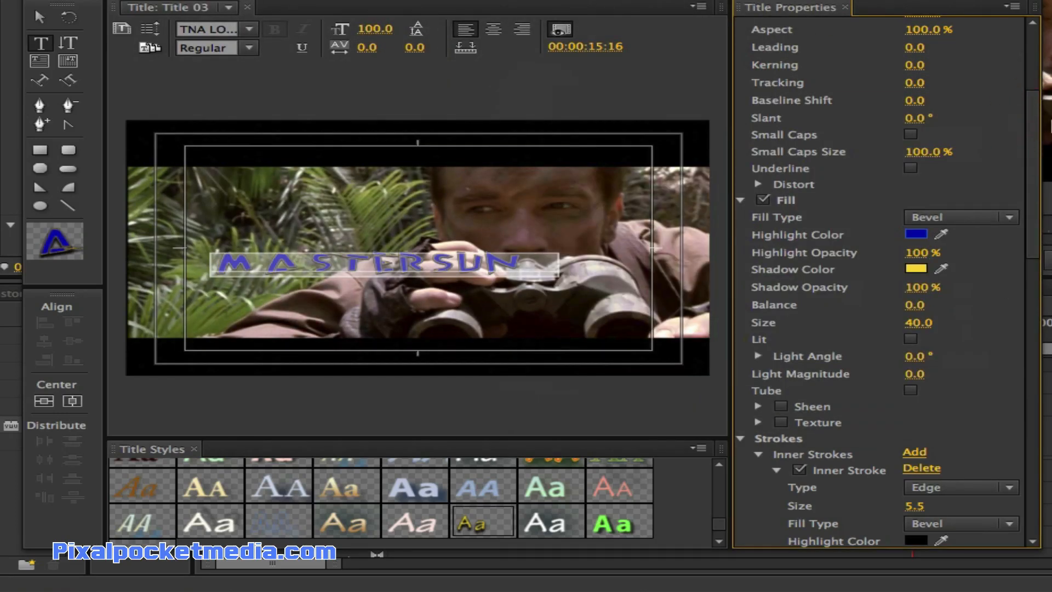
# Darken the bevel fill's blue highlight color, and shift its hue to the dark blue 004070
pyautogui.click(930, 232)
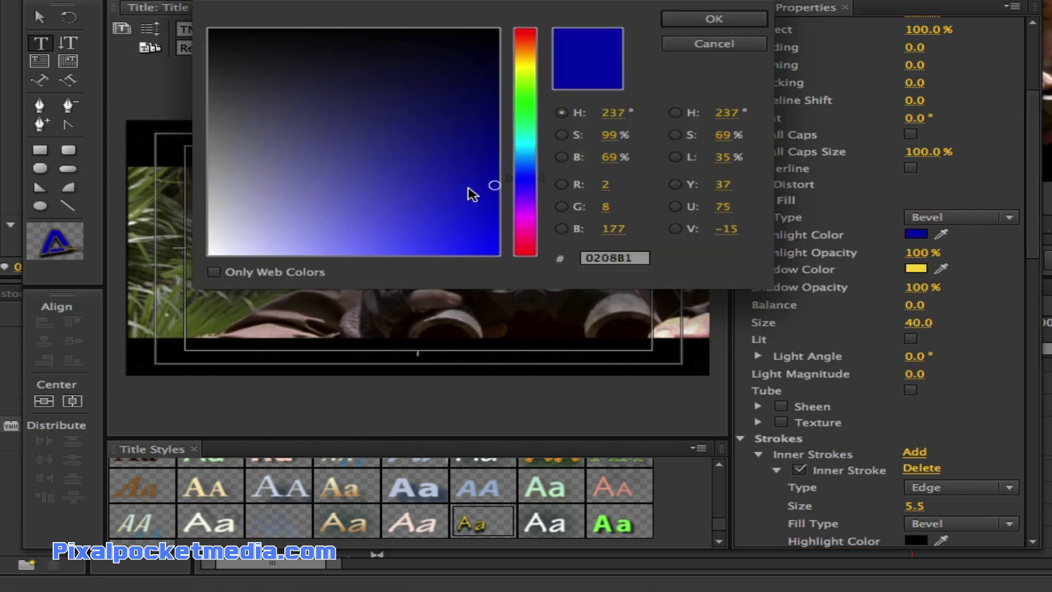
pyautogui.moveTo(472, 194); pyautogui.dragTo(495, 127)
pyautogui.click(689, 24)
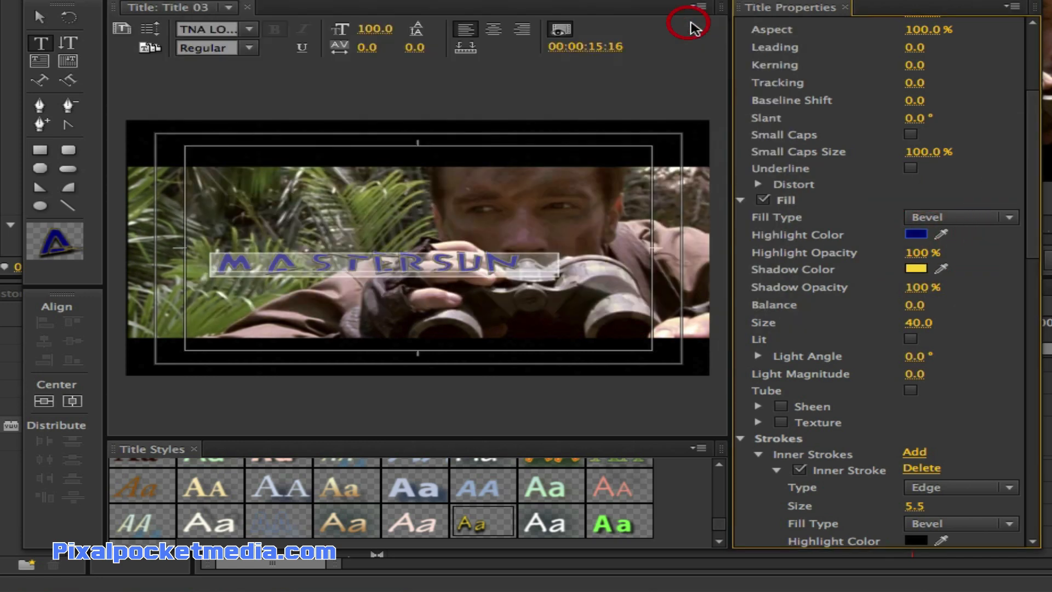
pyautogui.click(920, 236)
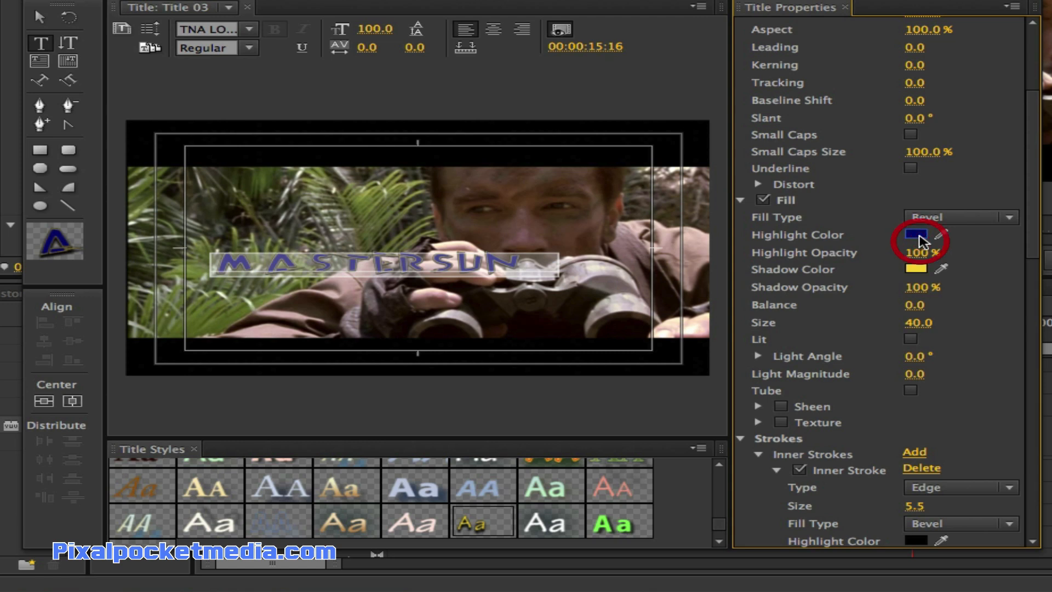
pyautogui.click(531, 160)
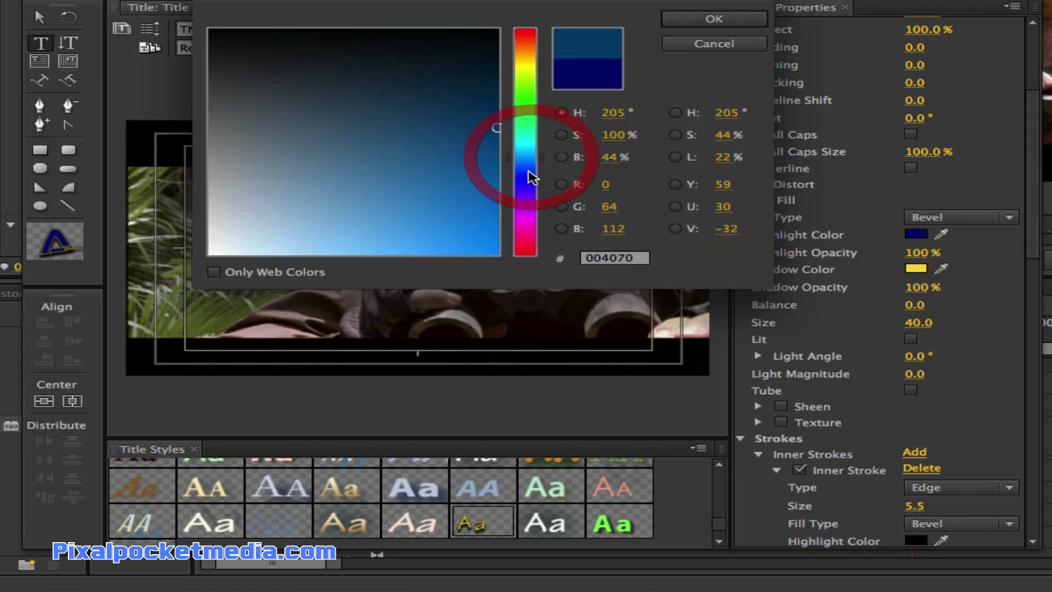
pyautogui.click(682, 23)
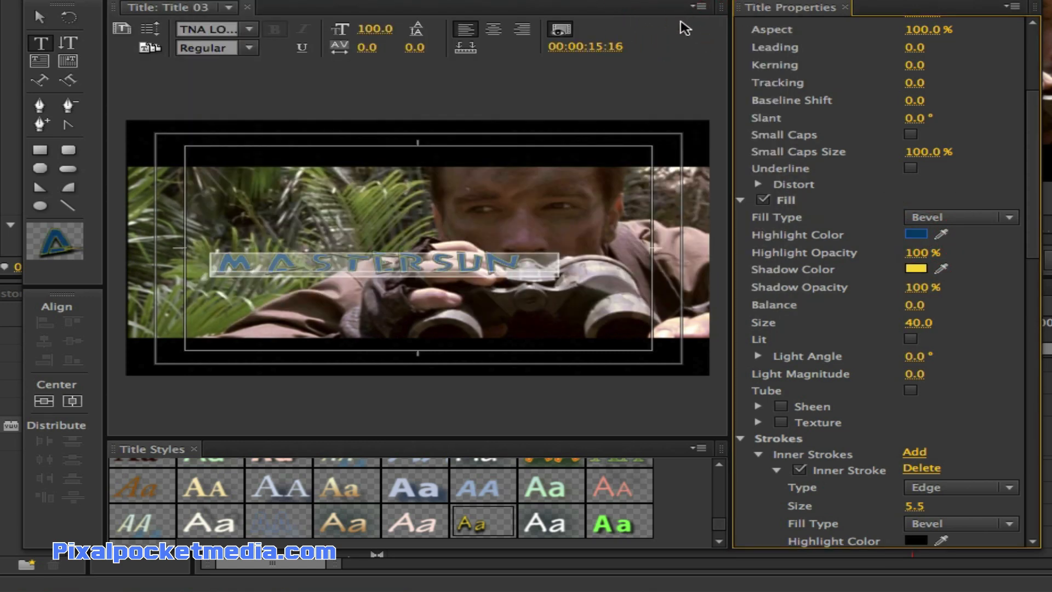
# Try a deep blue shadow color for the title text's bevel fill
pyautogui.click(920, 268)
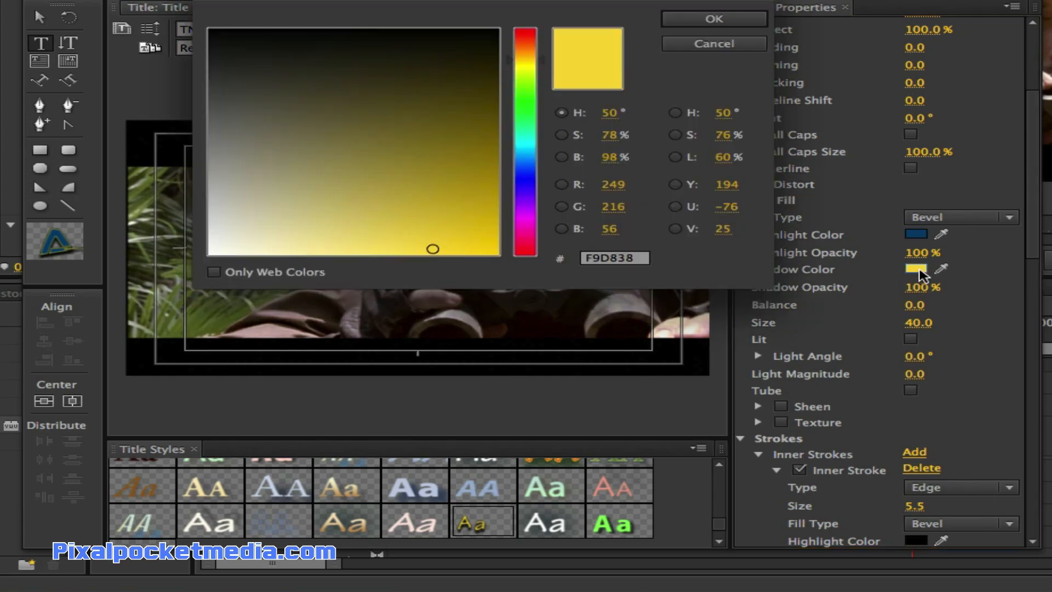
pyautogui.click(526, 181)
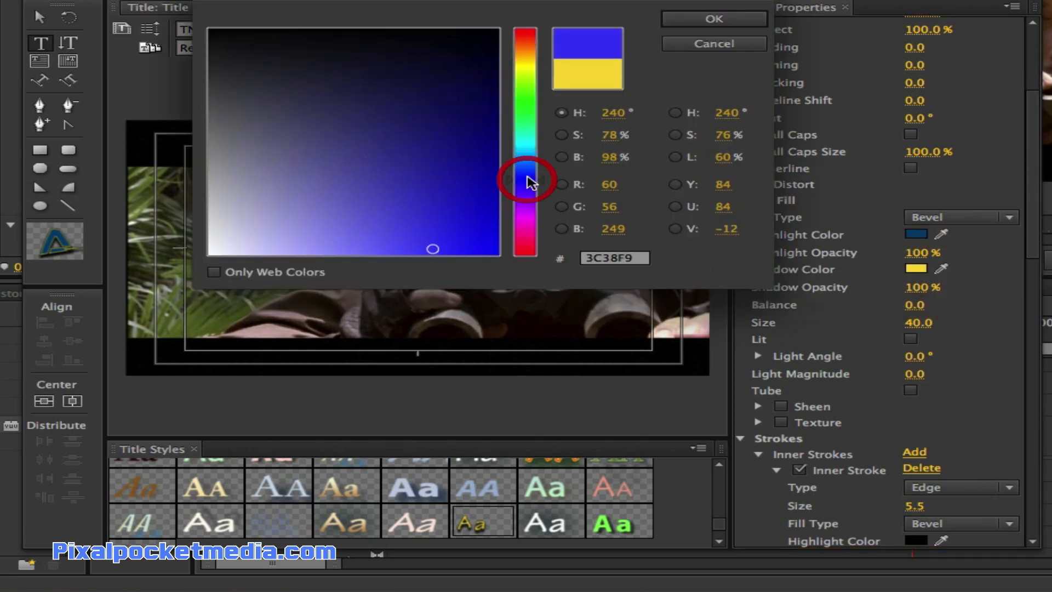
pyautogui.click(458, 219)
pyautogui.click(487, 199)
pyautogui.click(682, 23)
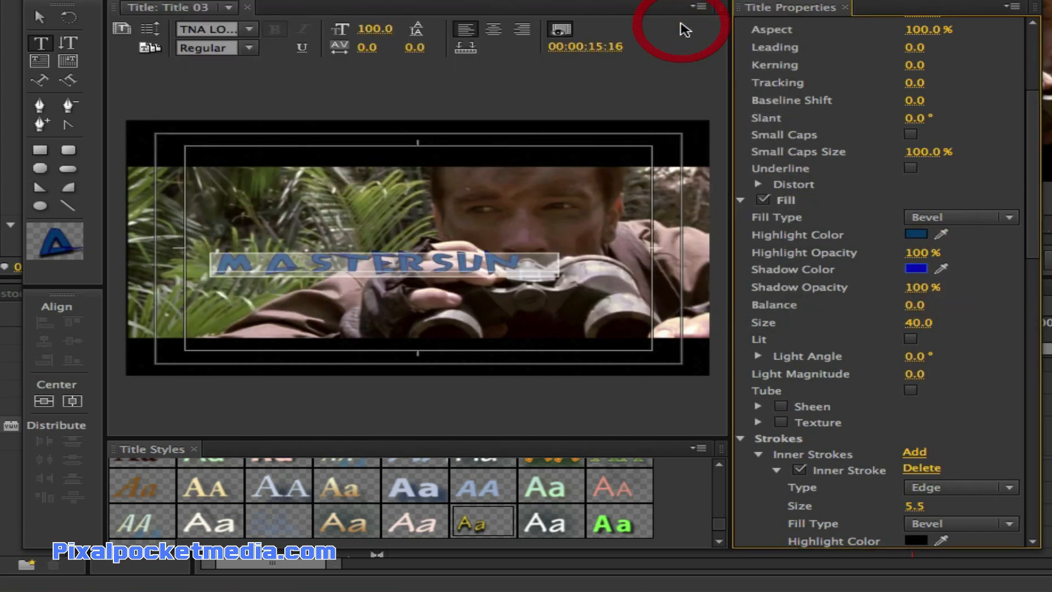
# Set the shadow color of the text's bevel fill to a dark red and deselect the text characters
pyautogui.click(918, 271)
pyautogui.click(526, 246)
pyautogui.click(474, 181)
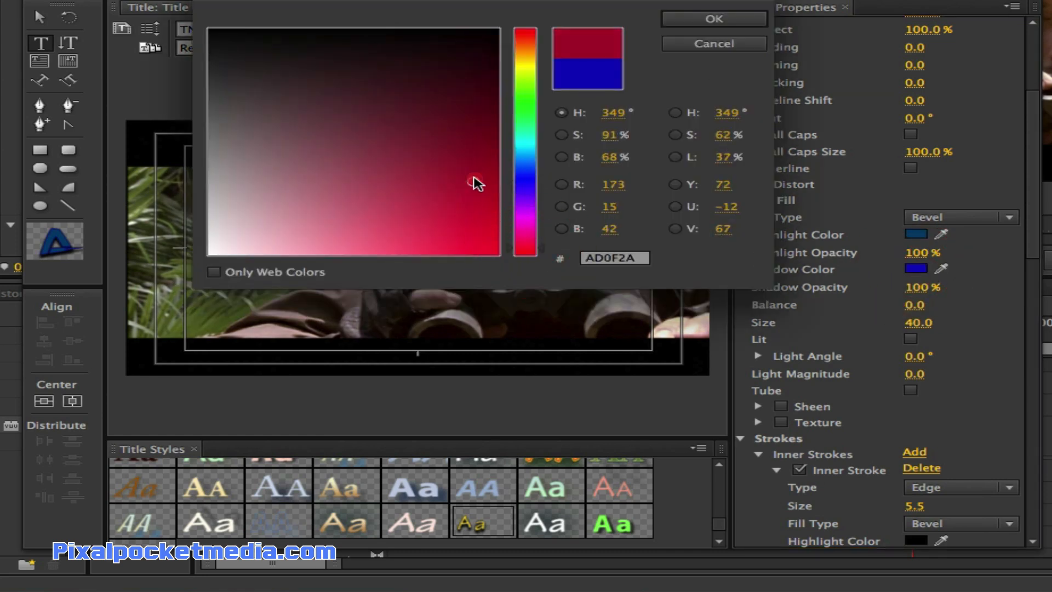
pyautogui.moveTo(474, 182); pyautogui.dragTo(500, 122)
pyautogui.click(715, 20)
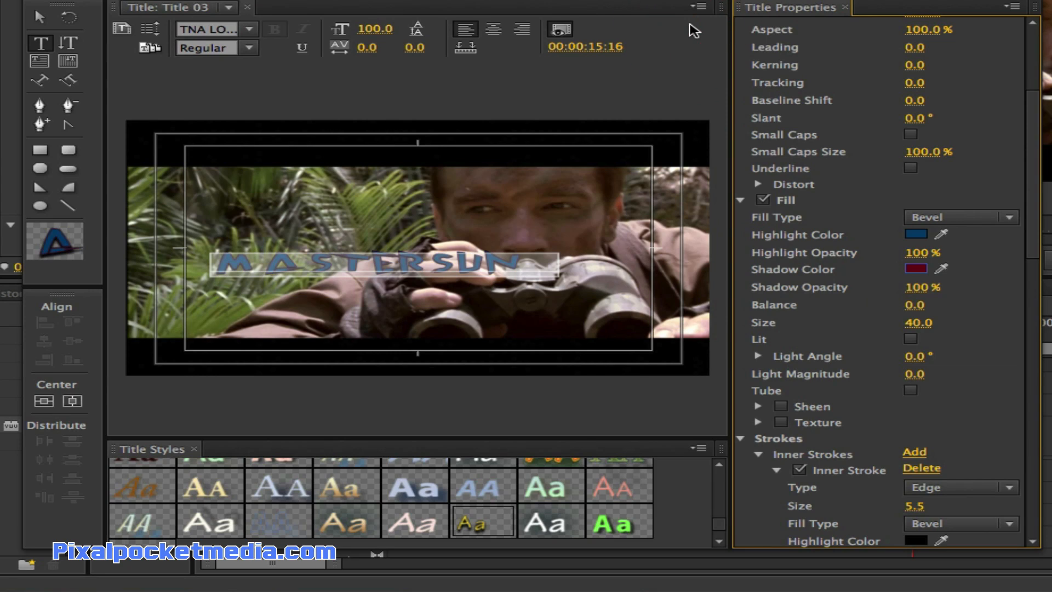
pyautogui.click(391, 268)
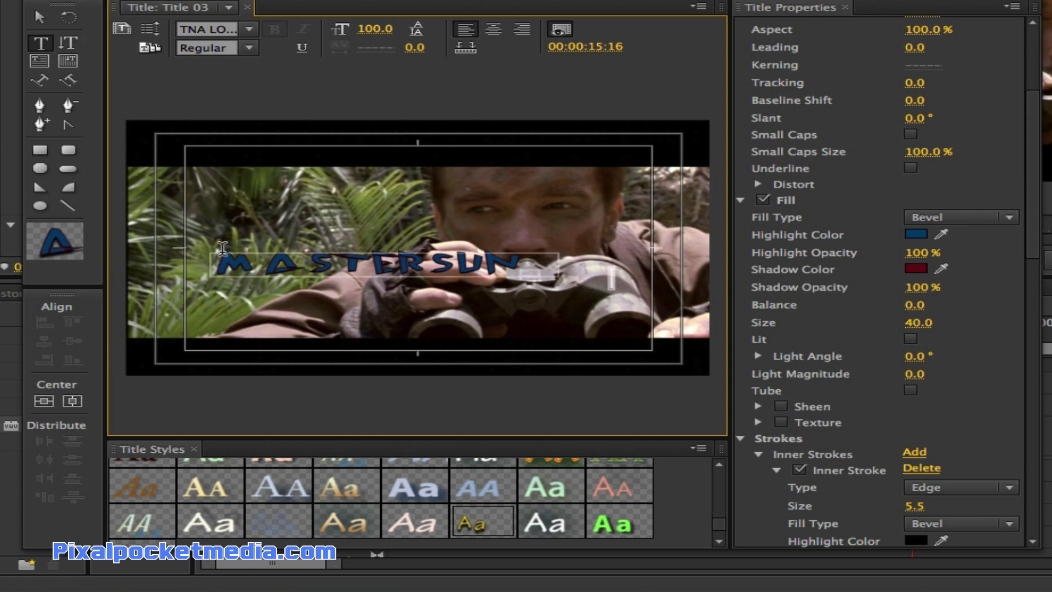
# Move the title text down to the lower-left corner of the title-safe area, over the picture's bottom edge
pyautogui.click(40, 17)
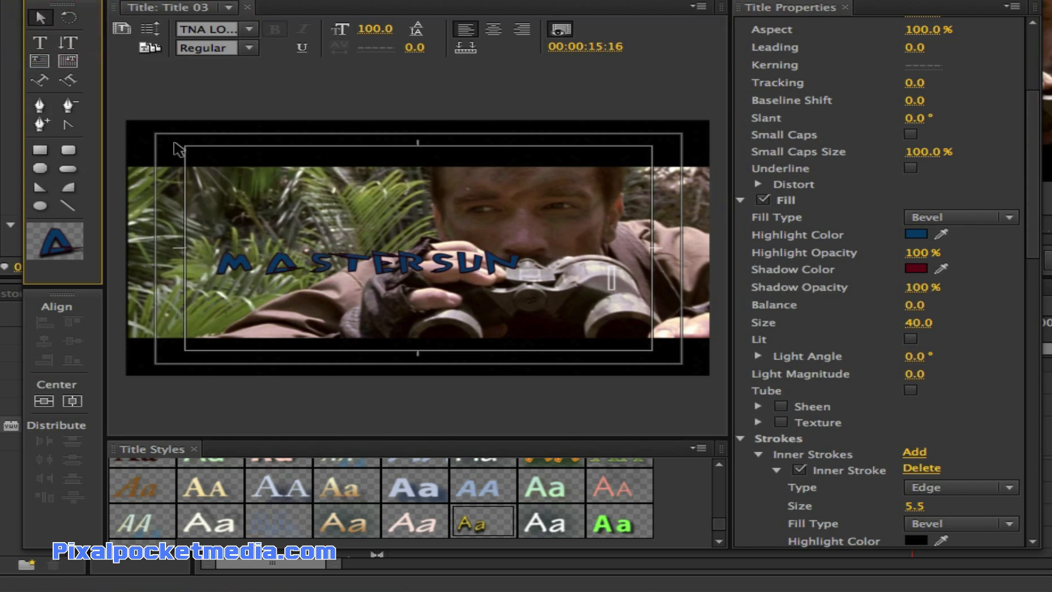
pyautogui.click(233, 271)
pyautogui.moveTo(233, 271); pyautogui.dragTo(200, 341)
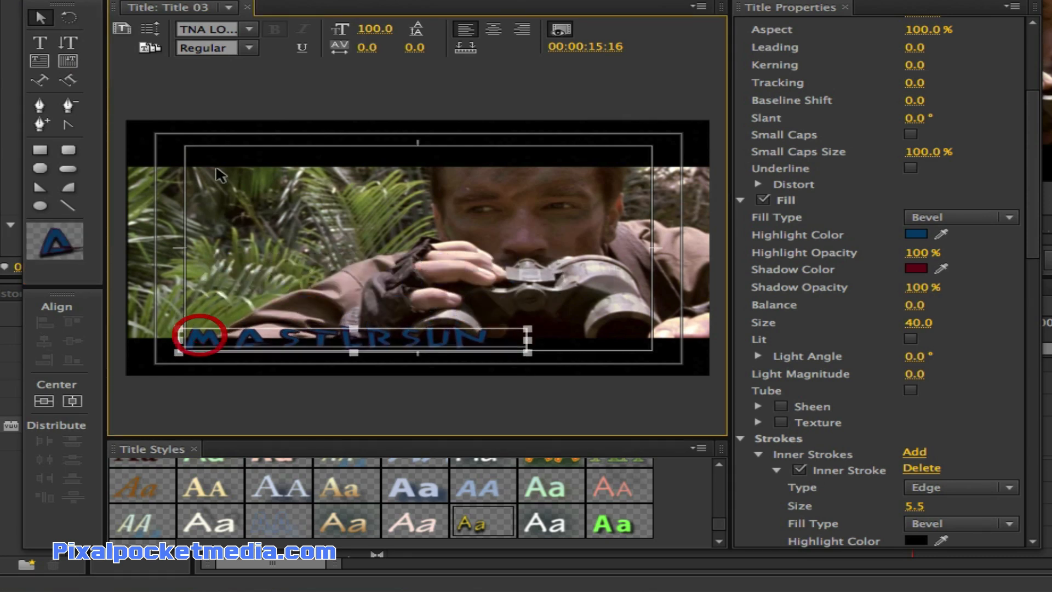
# Resize the title text to font size 97.8 with a 63.5% aspect, and lower it onto the bottom letterbox edge
pyautogui.moveTo(373, 32); pyautogui.dragTo(347, 32)
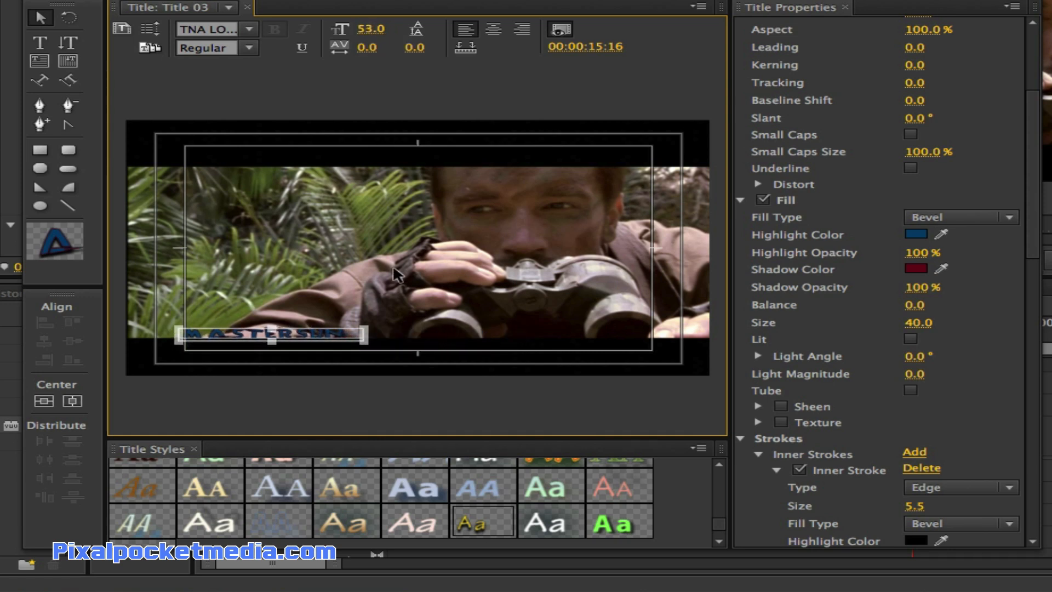
pyautogui.moveTo(364, 330); pyautogui.dragTo(397, 318)
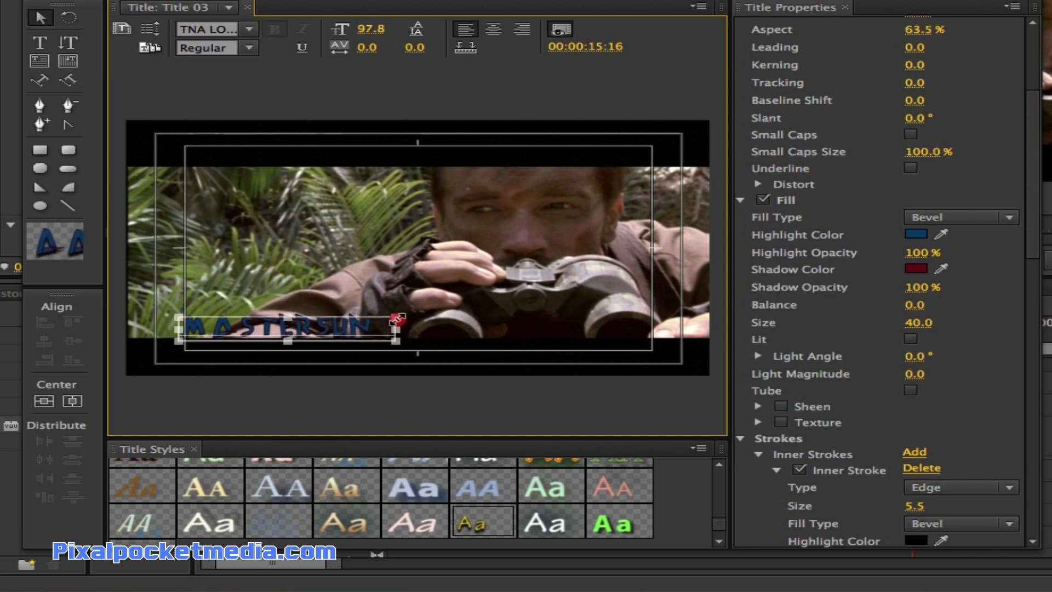
pyautogui.moveTo(211, 331)
pyautogui.mouseDown()
pyautogui.moveTo(201, 347)
pyautogui.moveTo(211, 339)
pyautogui.mouseUp()
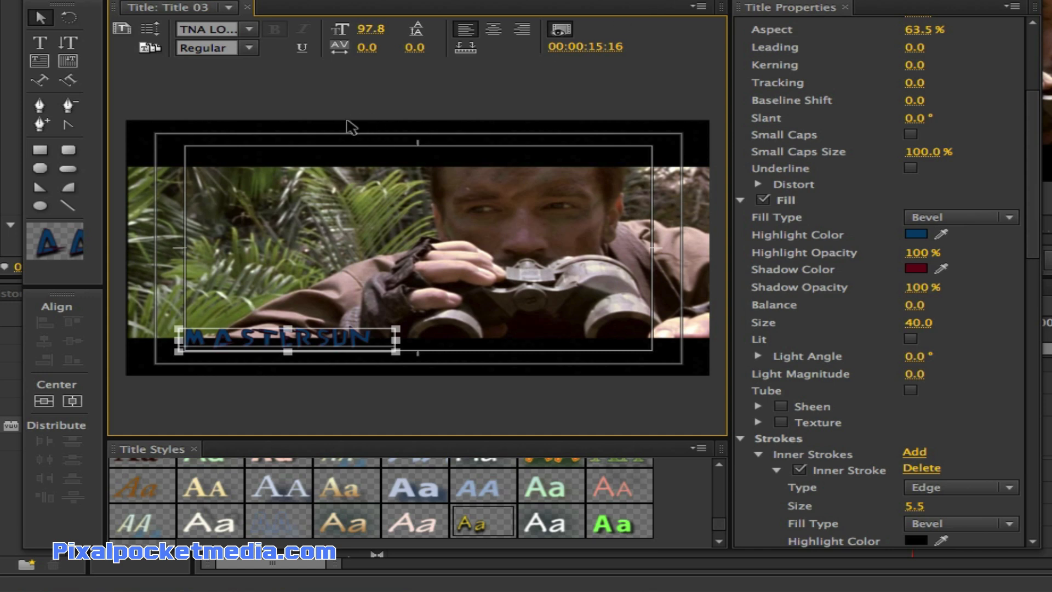
# Close the title editor, place Title 03 on Video 3 above the last PREDATOR clip, and trim its end to match the clip
pyautogui.scroll(-10, 855, 291)
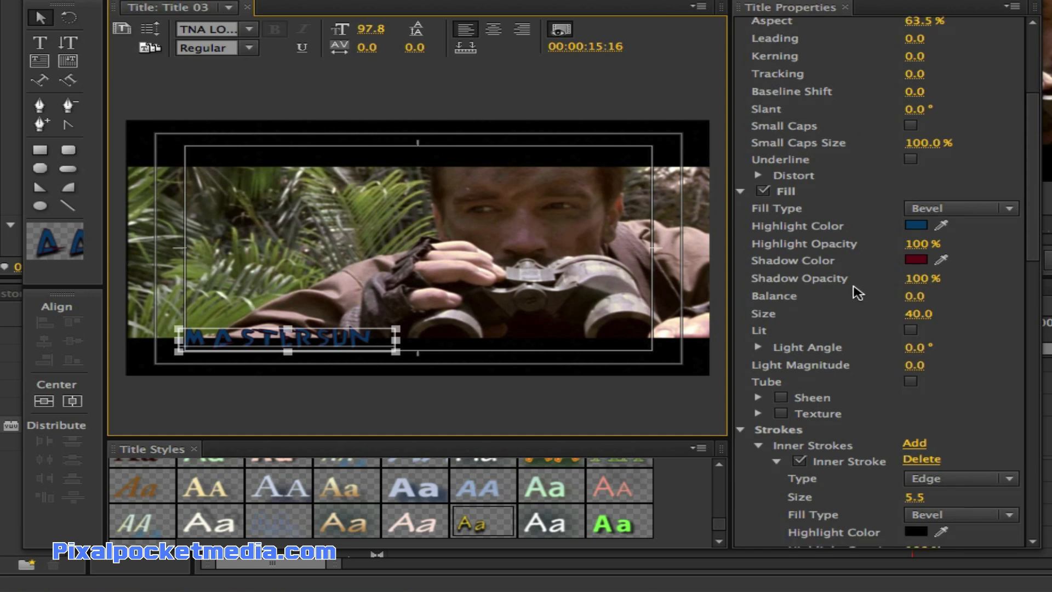
pyautogui.scroll(-7, 856, 291)
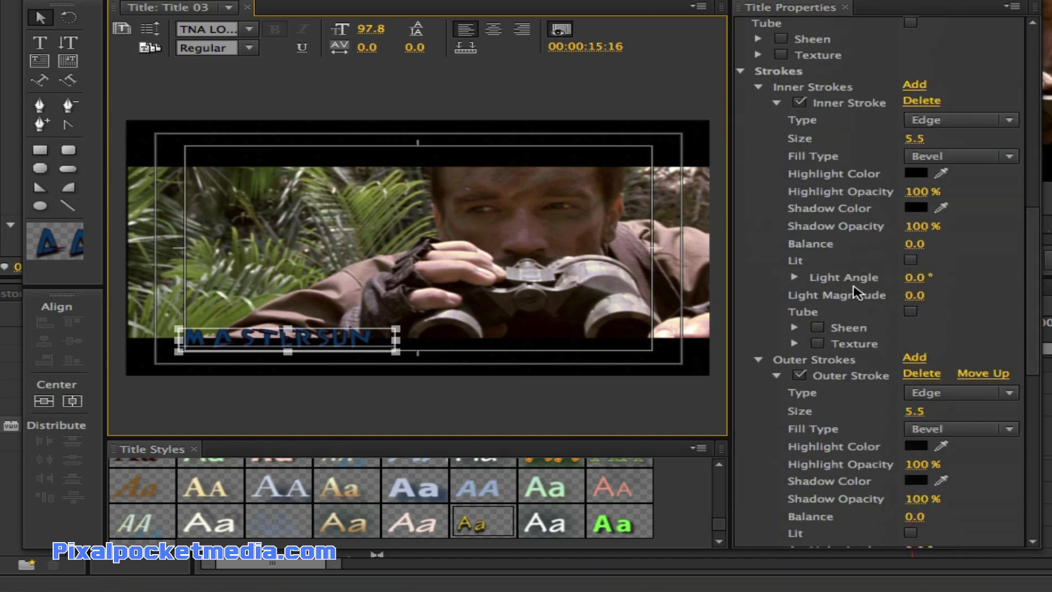
pyautogui.scroll(5, 858, 290)
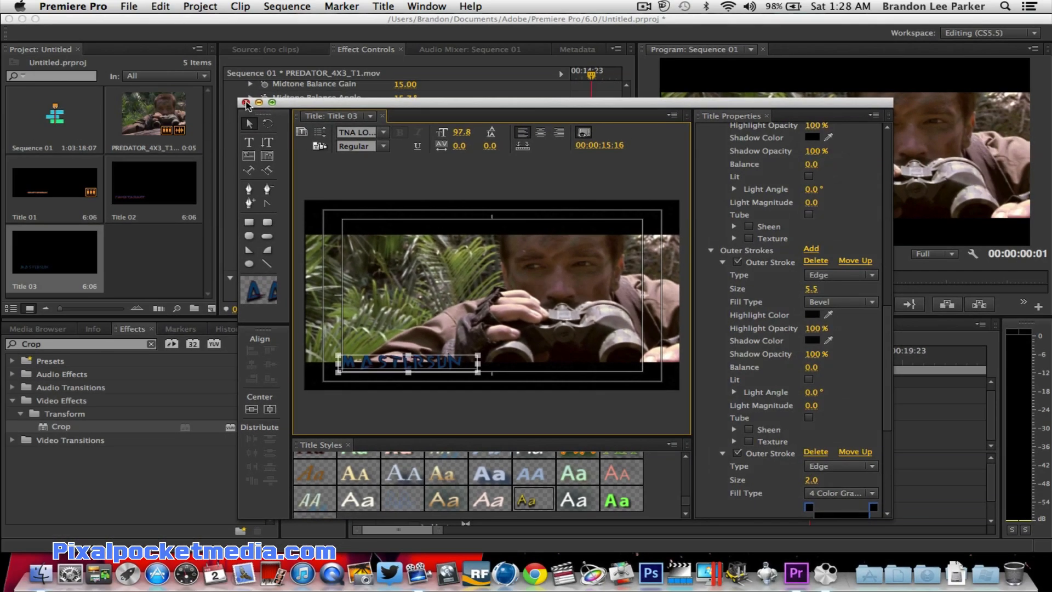
pyautogui.click(245, 103)
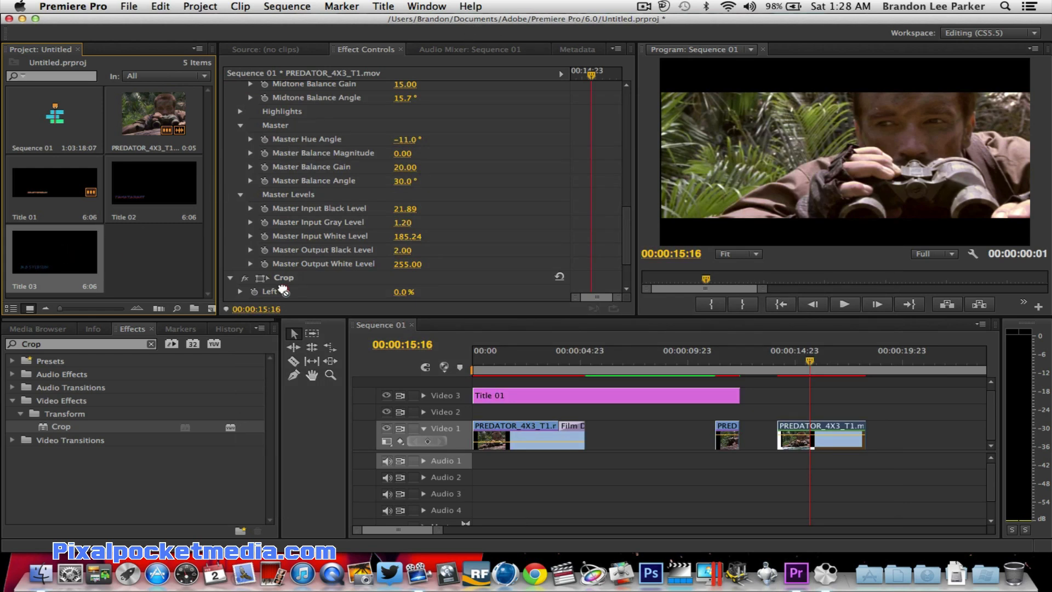
pyautogui.moveTo(517, 342); pyautogui.dragTo(777, 395)
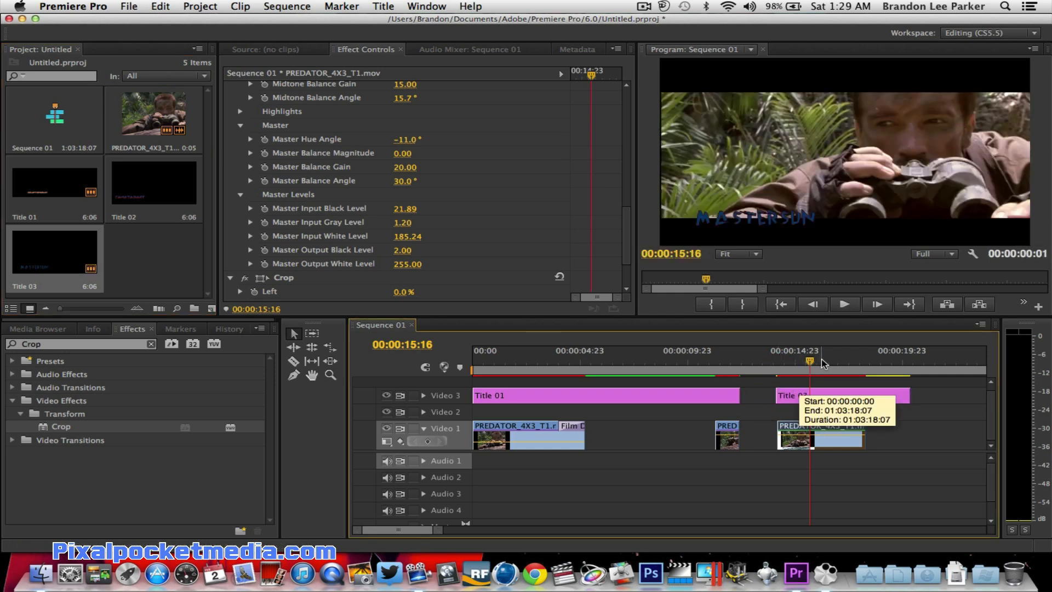
pyautogui.click(822, 359)
pyautogui.moveTo(901, 397); pyautogui.dragTo(866, 403)
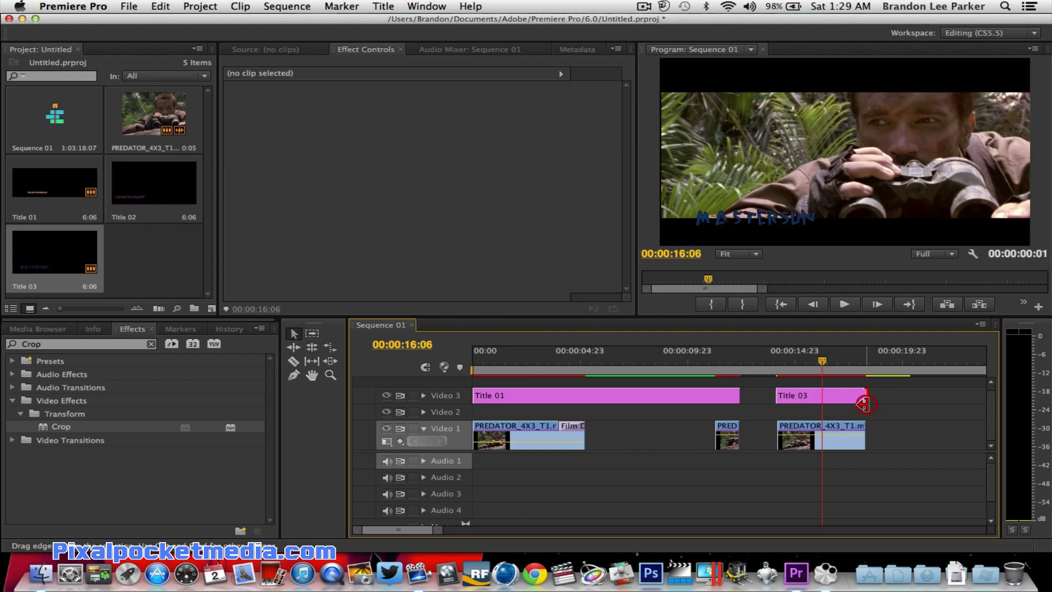
# Select the Title 03 clip and render the effects in the sequence's work area
pyautogui.click(835, 371)
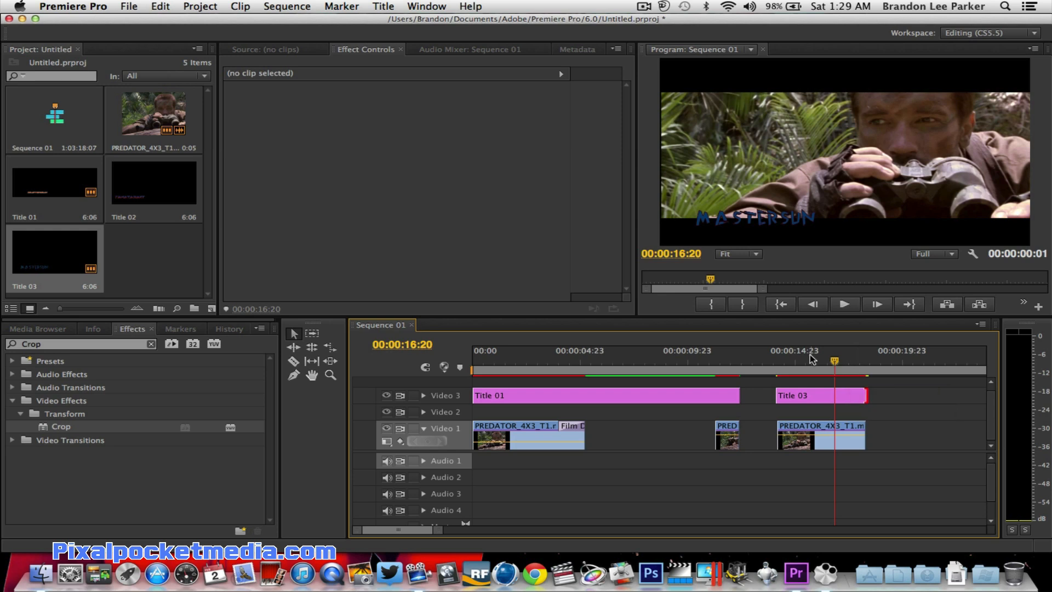
pyautogui.click(807, 403)
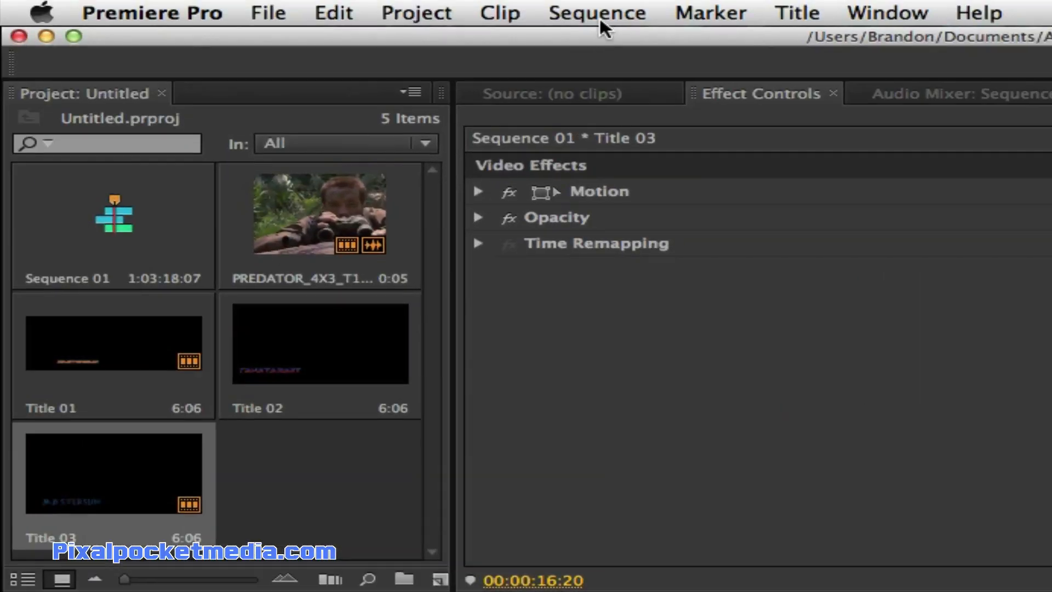
pyautogui.click(601, 11)
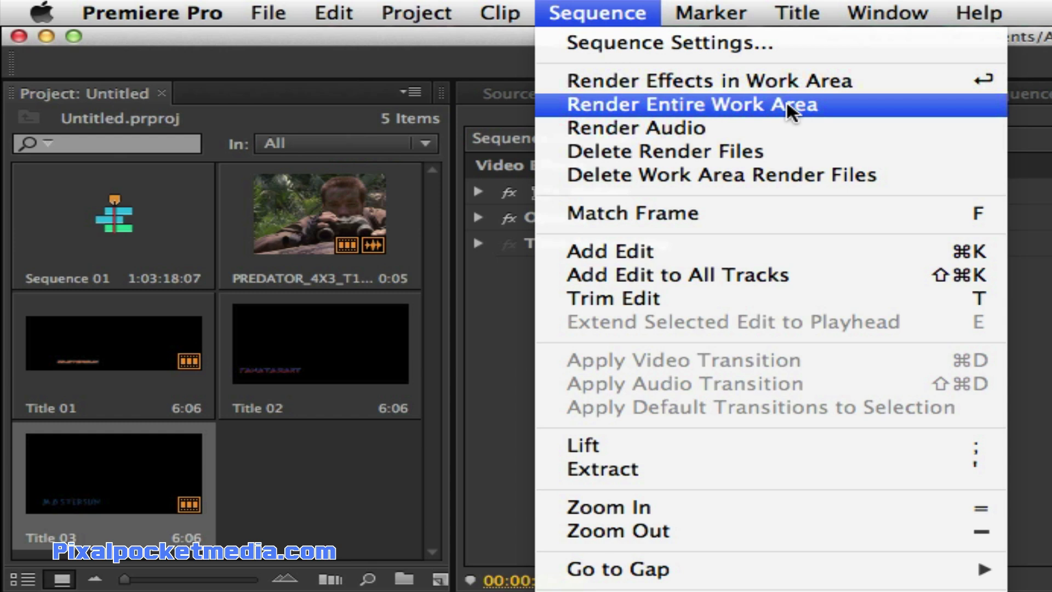
pyautogui.click(689, 88)
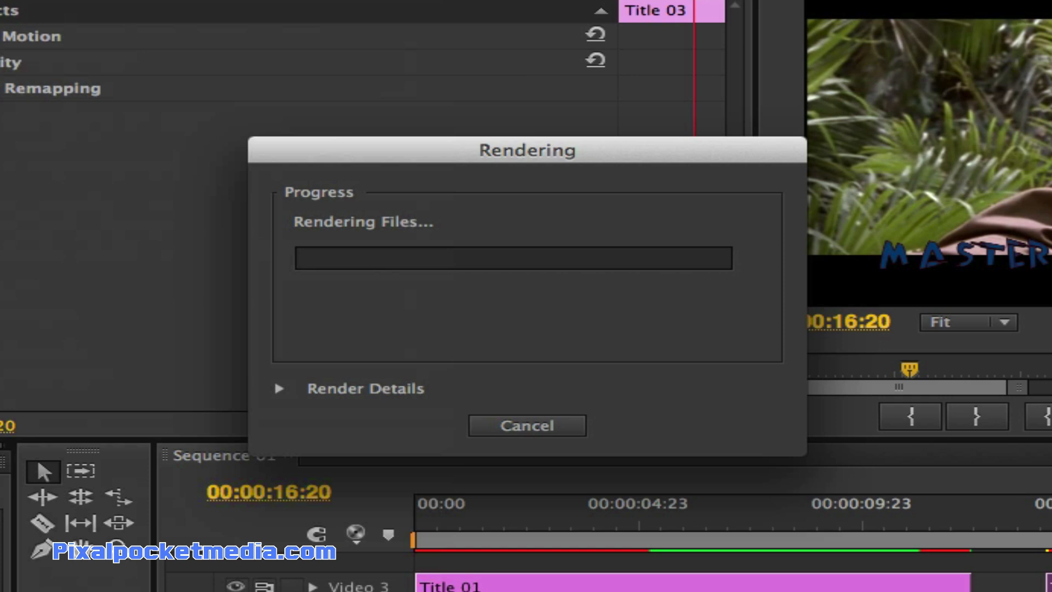
# Play back the rendered last PREDATOR clip with its Title 03 overlay
pyautogui.click(766, 0)
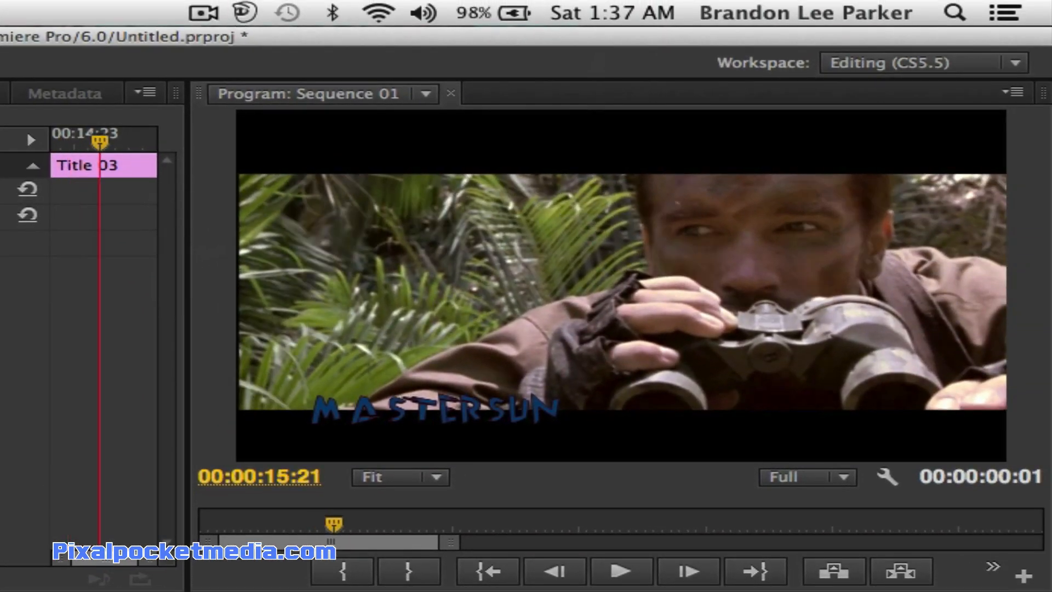
pyautogui.press('space')
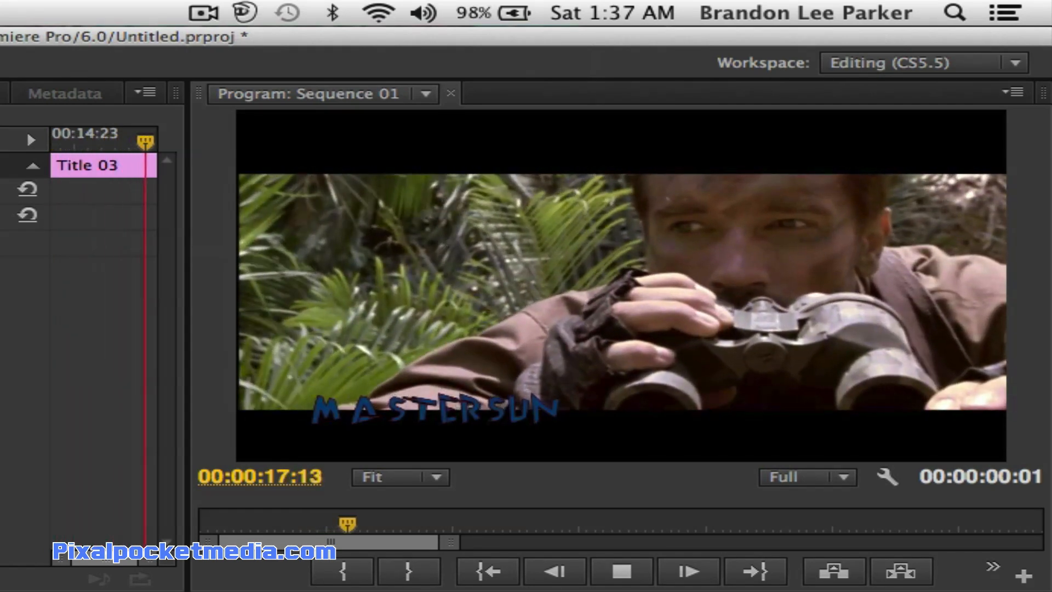
pyautogui.press('space')
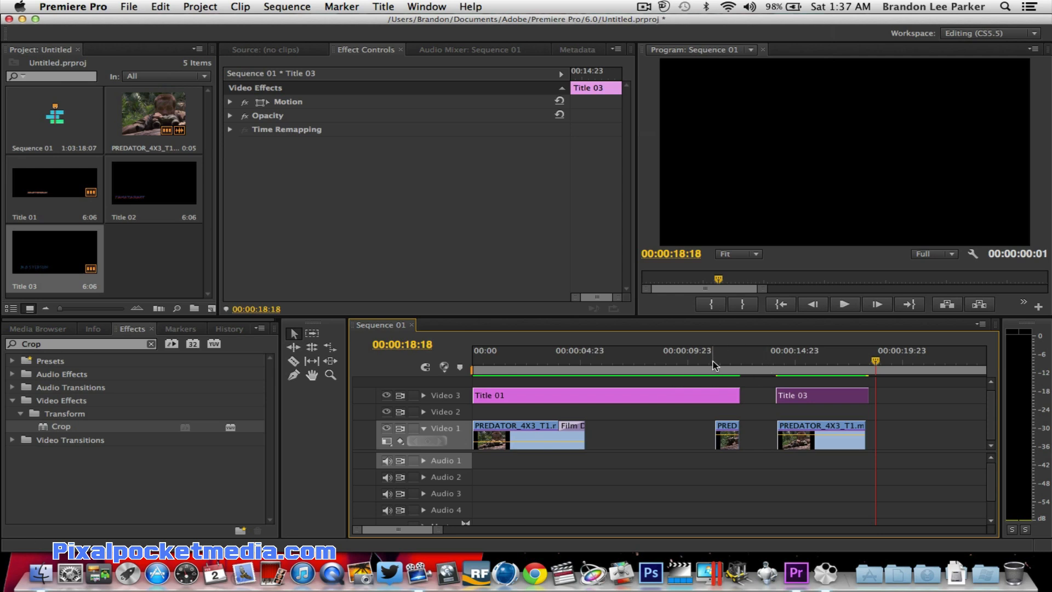
# Check the short middle clip, and play the first PREDATOR clip to review its grade and Title 01 overlay
pyautogui.moveTo(713, 365); pyautogui.dragTo(720, 365)
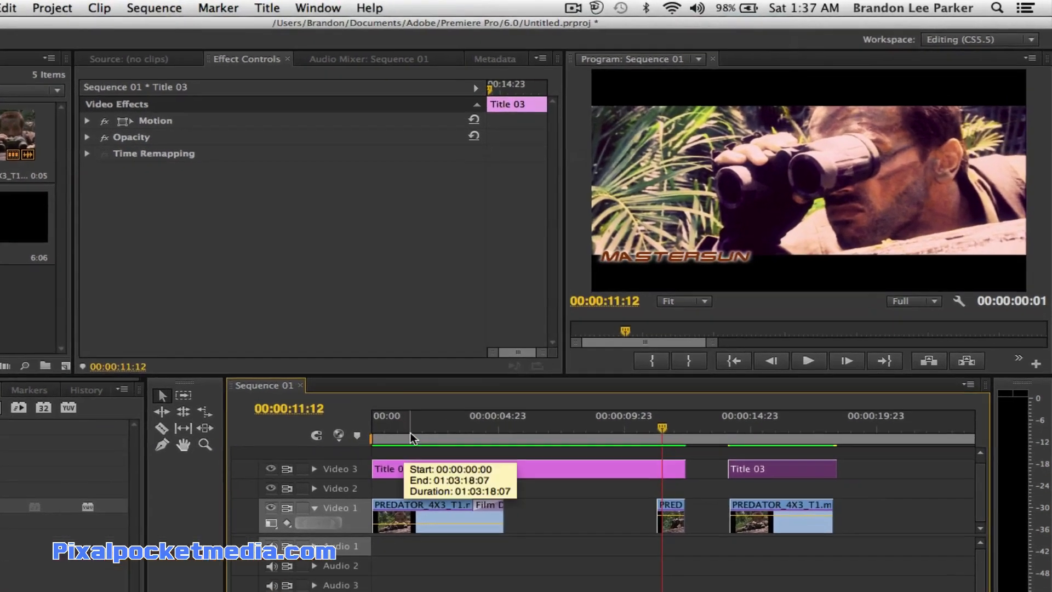
pyautogui.click(500, 362)
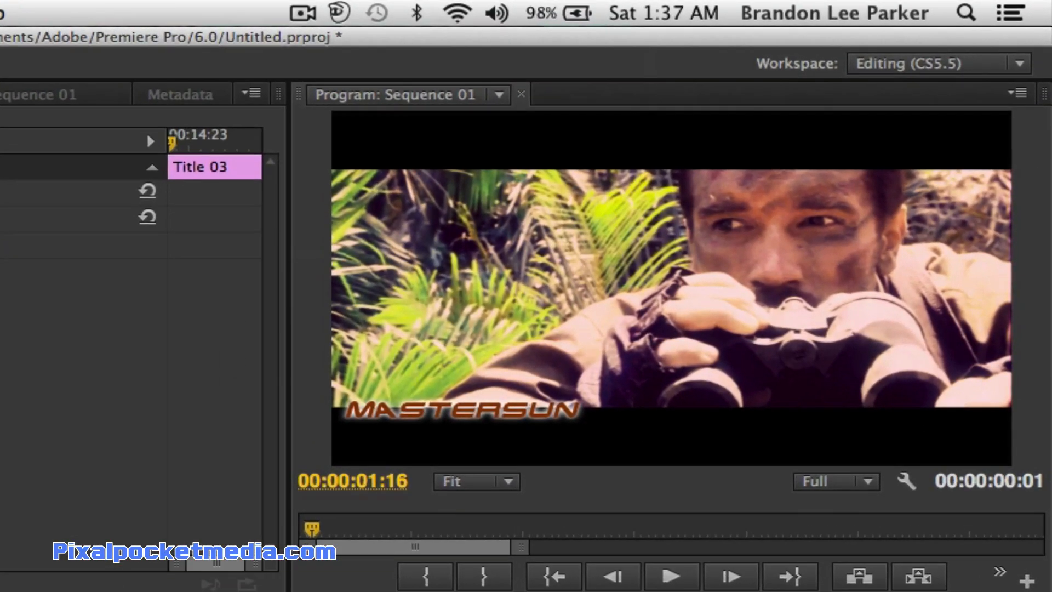
pyautogui.press('space')
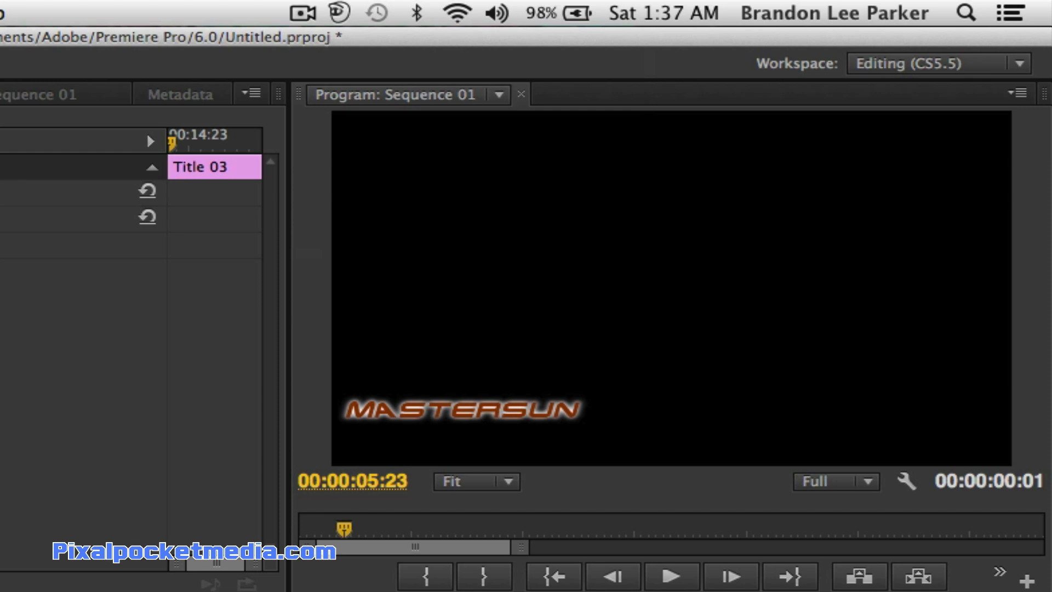
pyautogui.click(317, 529)
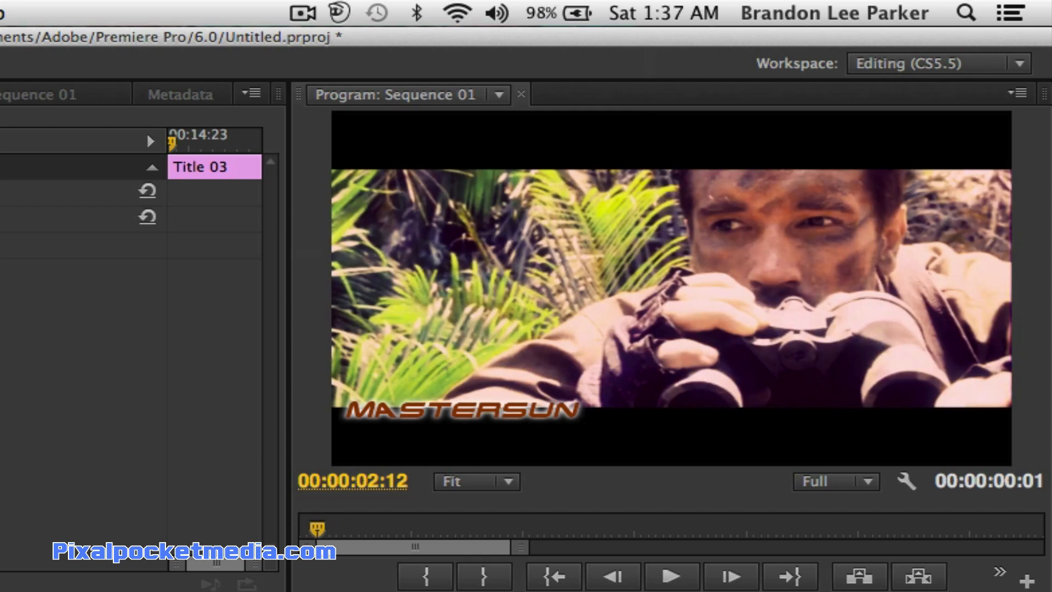
pyautogui.click(385, 529)
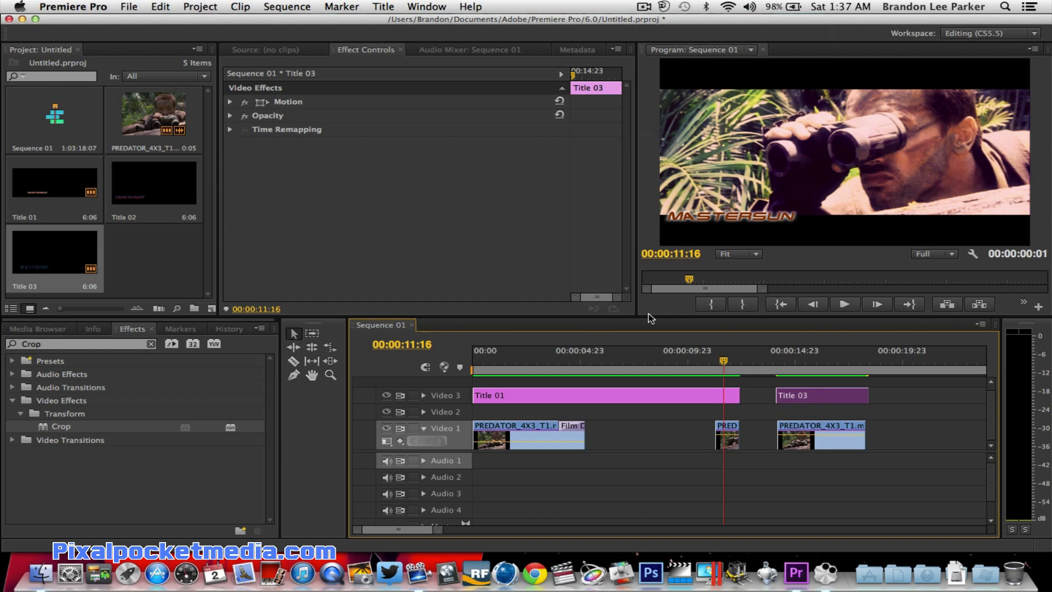
# Compare a frame from each of the three PREDATOR clips for their color grade, crop and title
pyautogui.click(538, 355)
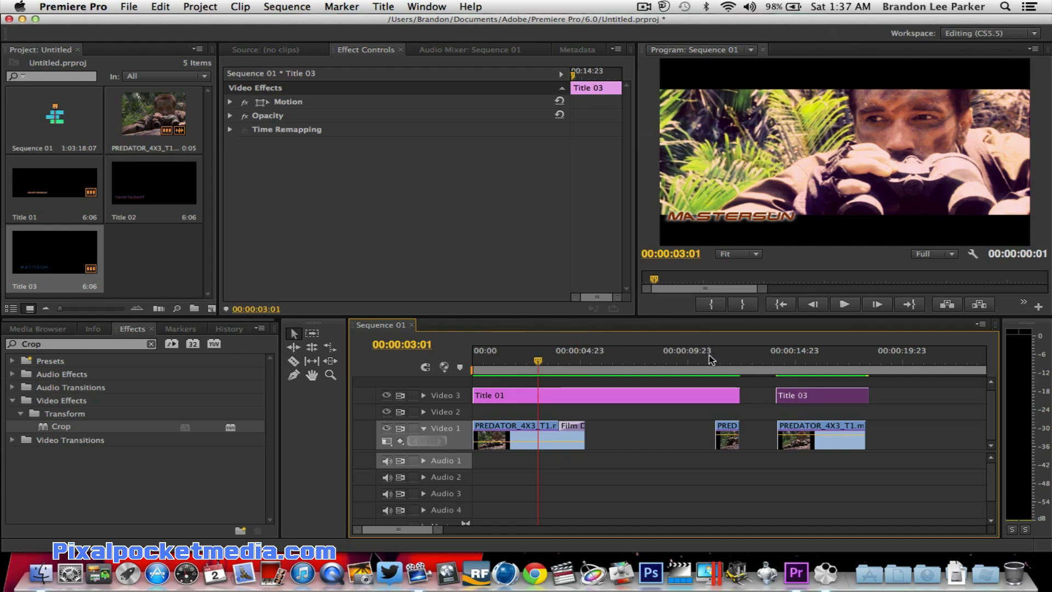
pyautogui.click(723, 359)
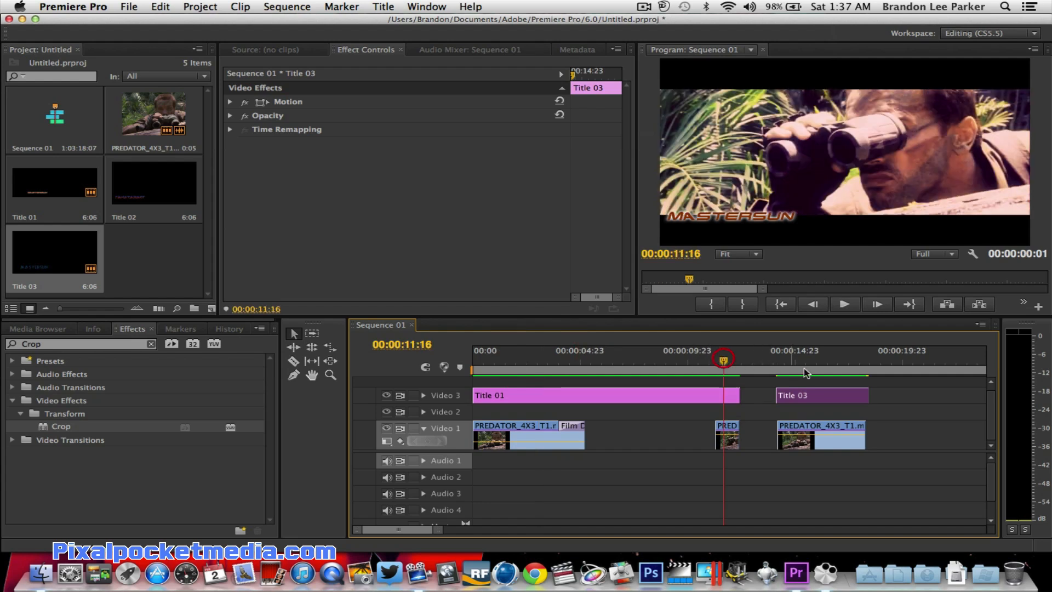
pyautogui.click(830, 362)
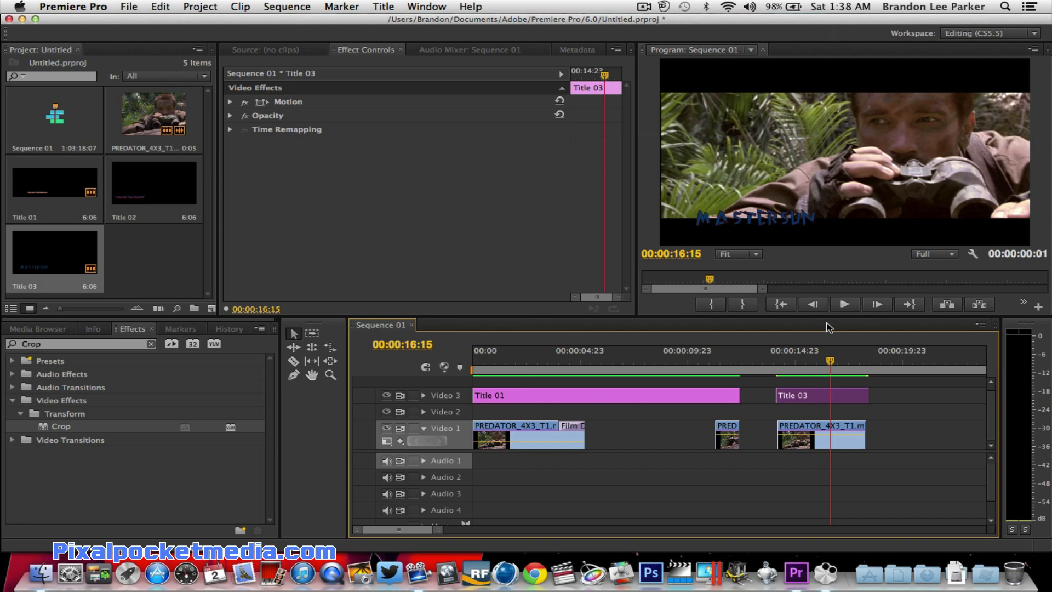
# Replay the last PREDATOR clip from its start and return the playhead to 00:00:15:00
pyautogui.click(783, 360)
pyautogui.press('space')
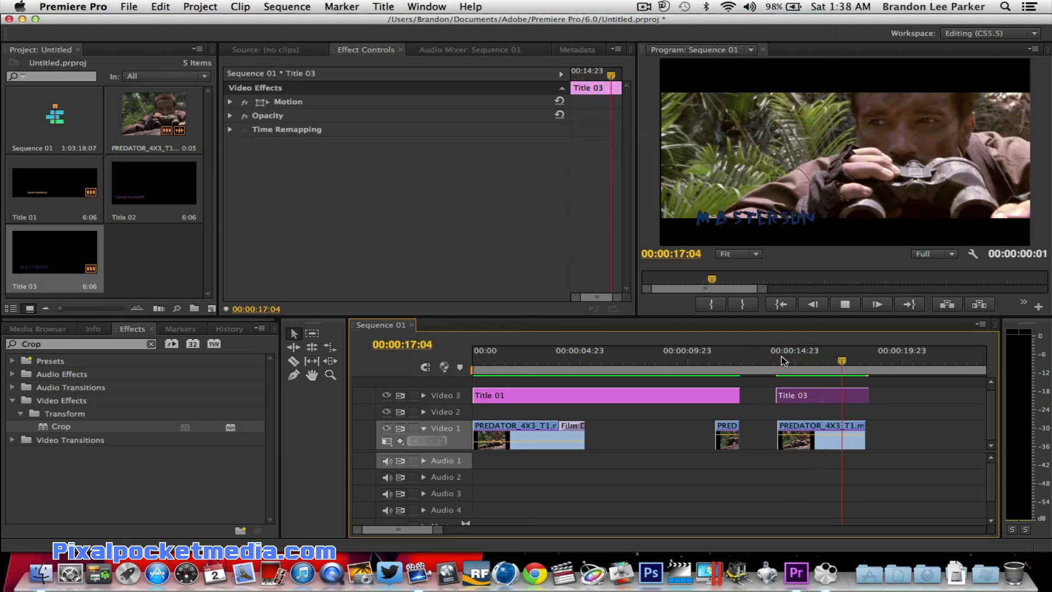
pyautogui.press('space')
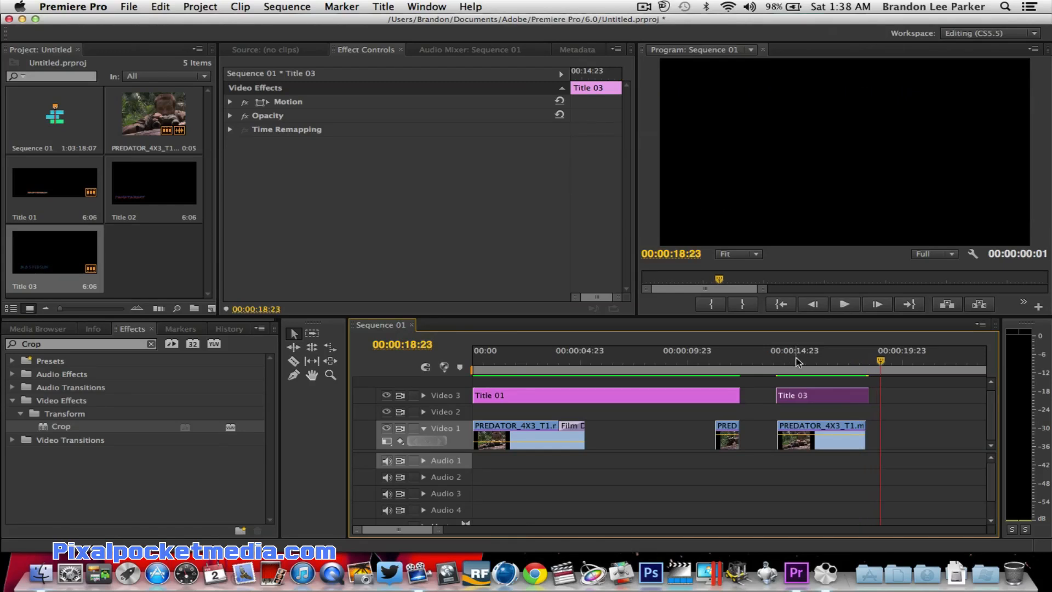
pyautogui.click(796, 361)
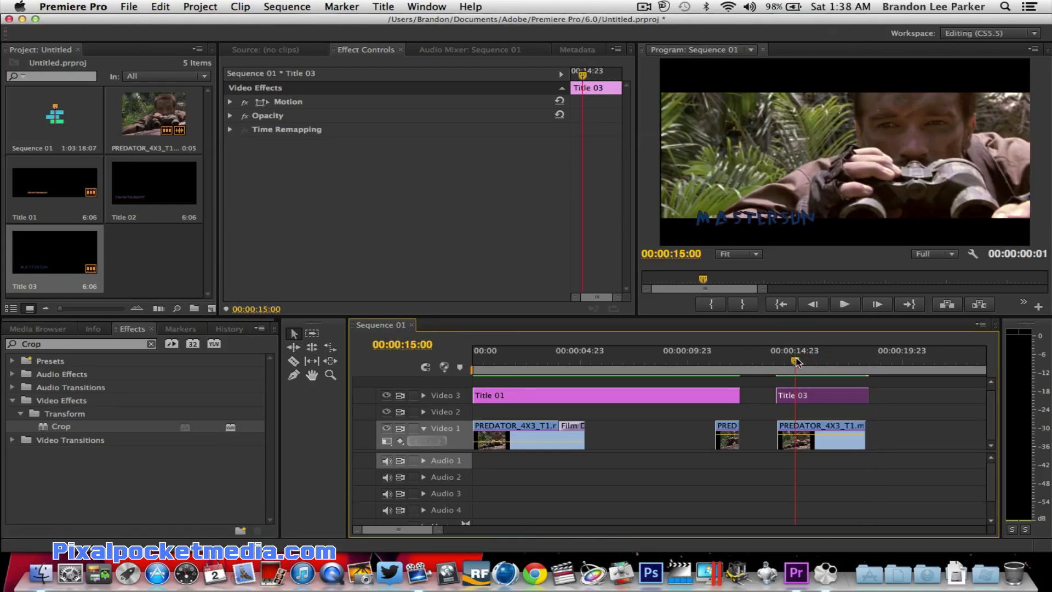